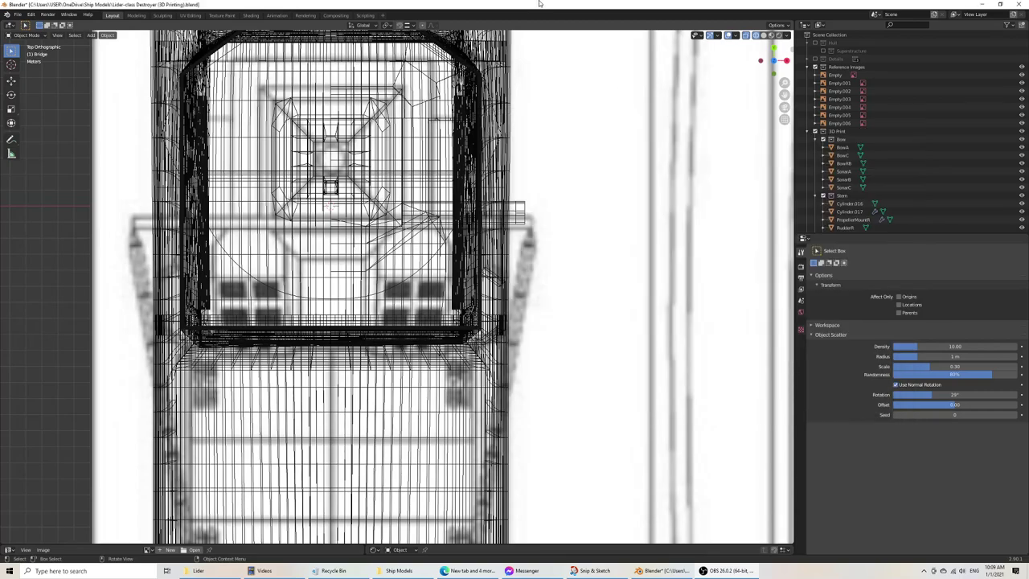
Step: Add a plane in the top view and move it over the inner aft dark vent rectangle behind the mast, on the starboard side
key(KP_3)
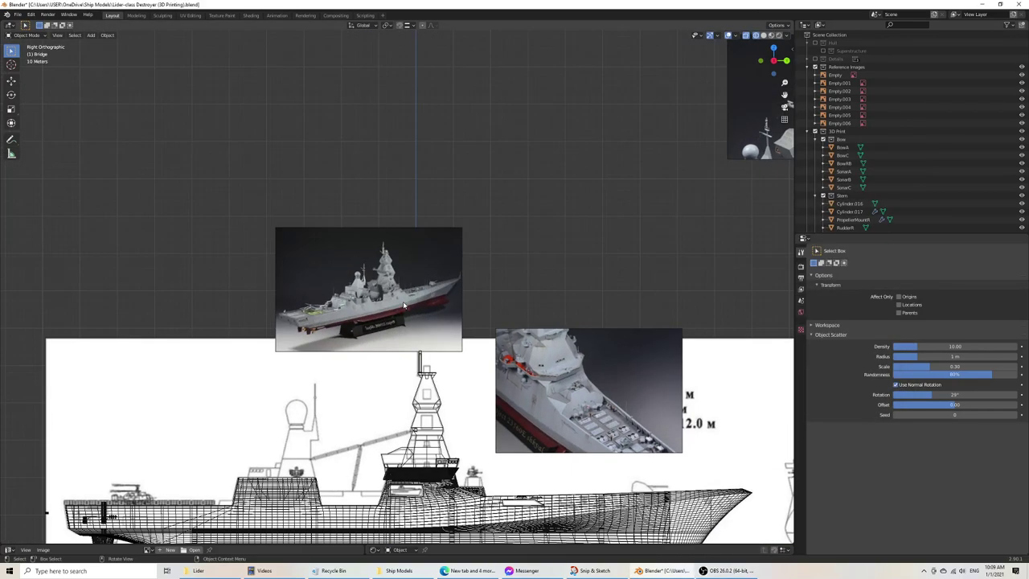
scroll(403, 302, up, 15)
scroll(402, 302, down, 8)
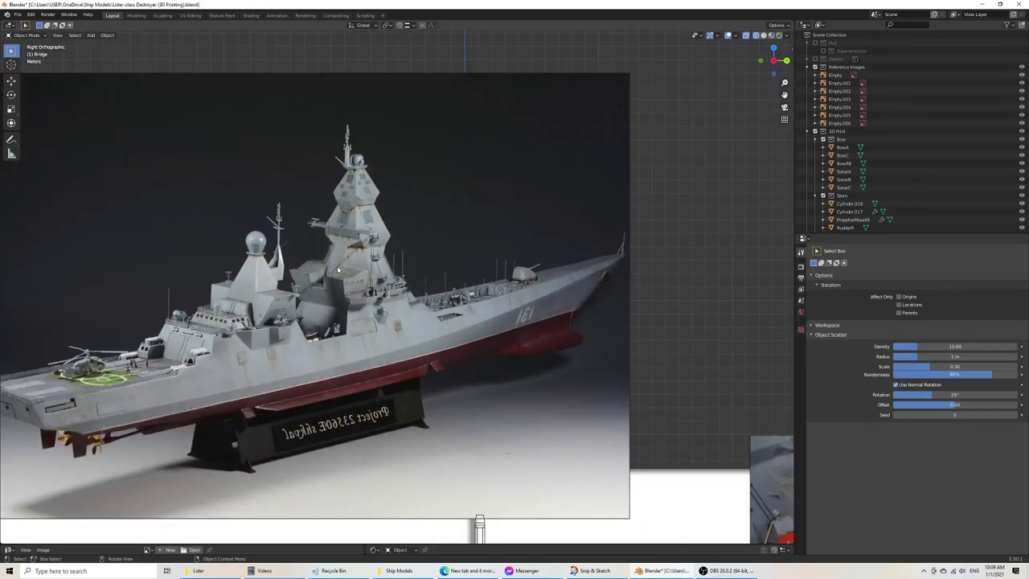
scroll(335, 299, up, 1)
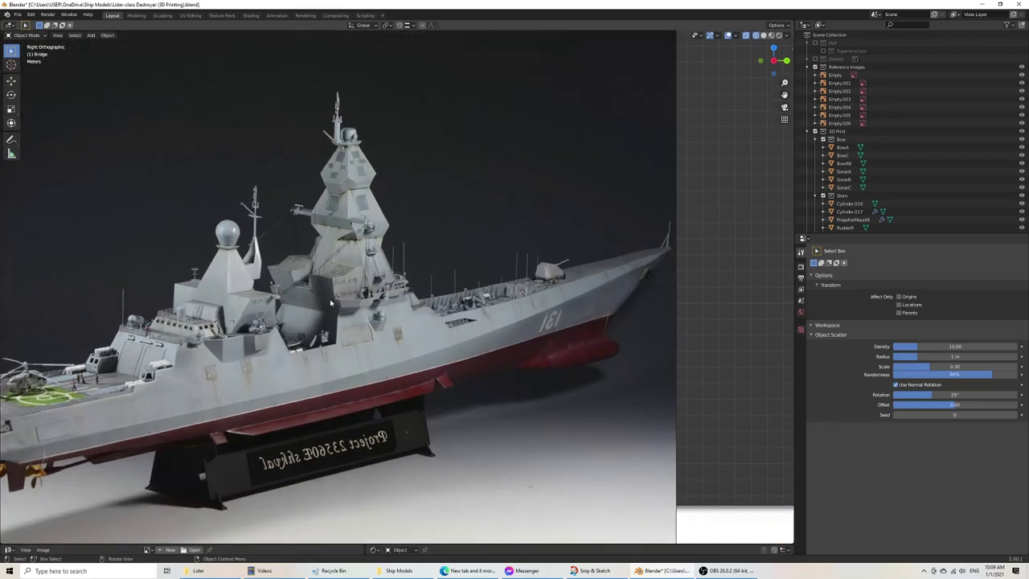
key(KP_7)
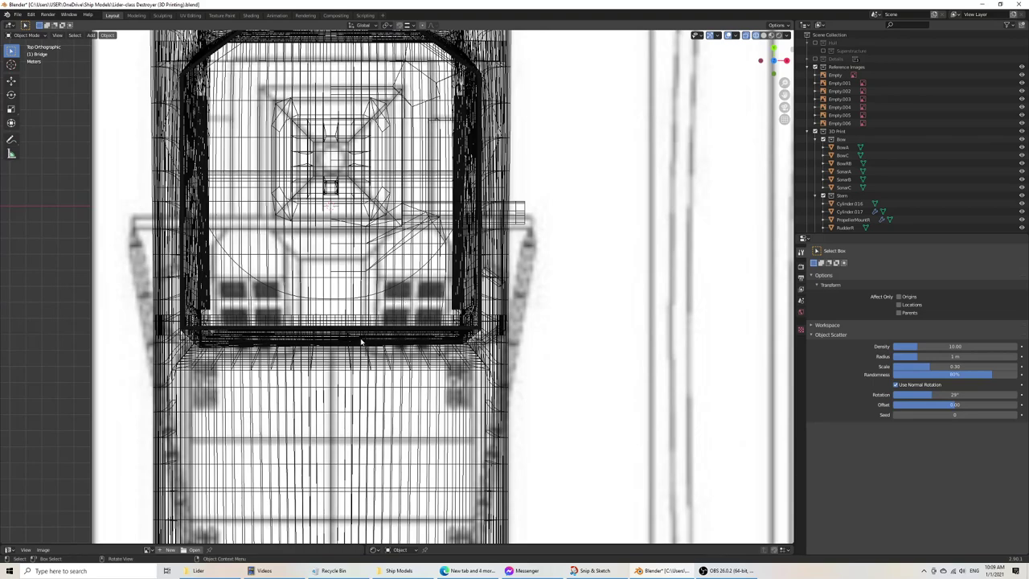
scroll(361, 342, down, 4)
key(shift+a)
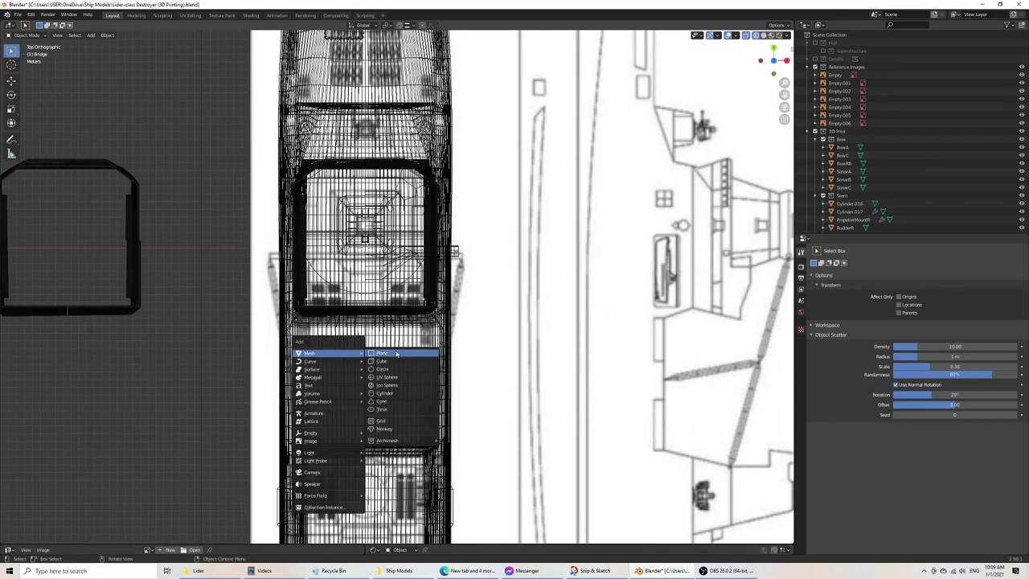
click(381, 353)
scroll(357, 341, up, 5)
key(g)
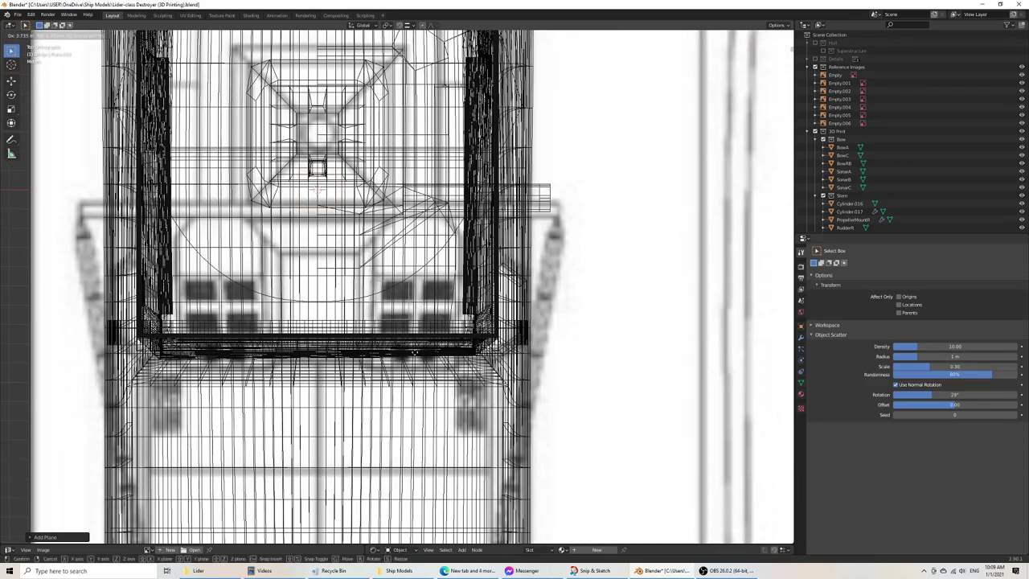
click(421, 375)
scroll(420, 376, up, 4)
shift+middle_drag(488, 420, 445, 294)
Step: Scale the plane's face overall and along Y until it fits just inside the dark vent rectangle of the blueprint
key(Tab)
key(s)
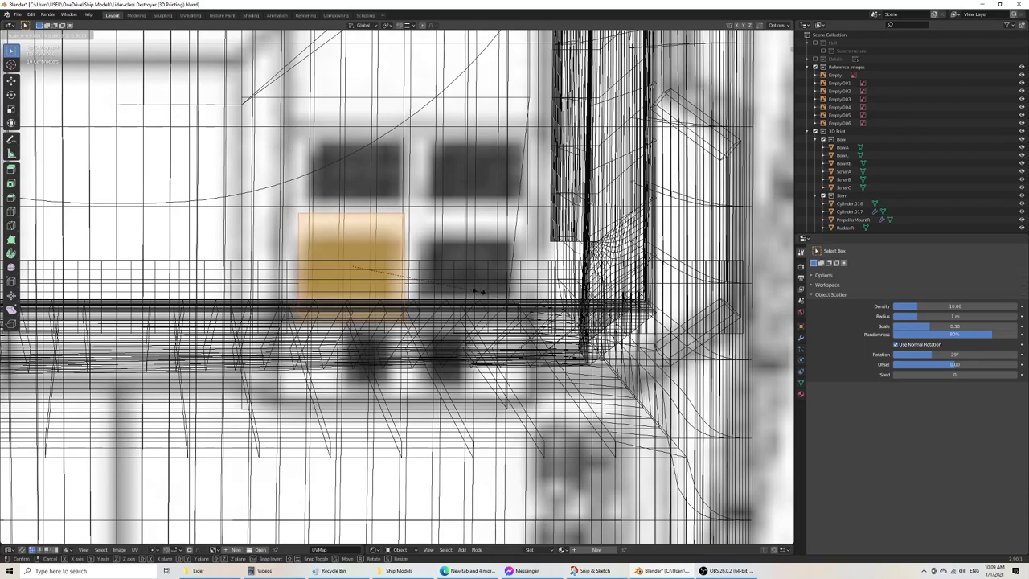
click(447, 293)
key(s)
key(y)
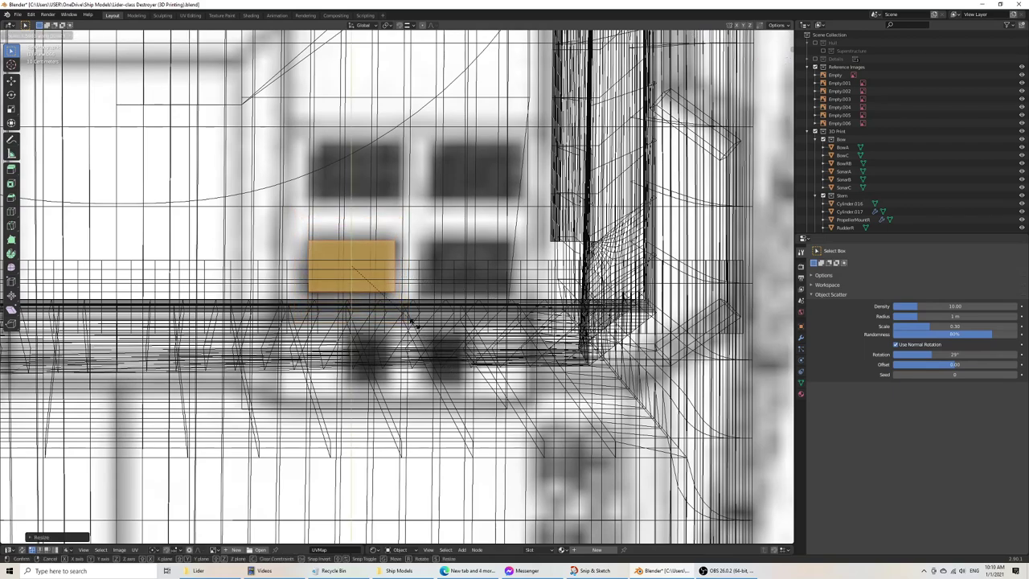
click(414, 323)
shift+middle_drag(407, 295, 409, 359)
scroll(475, 265, up, 2)
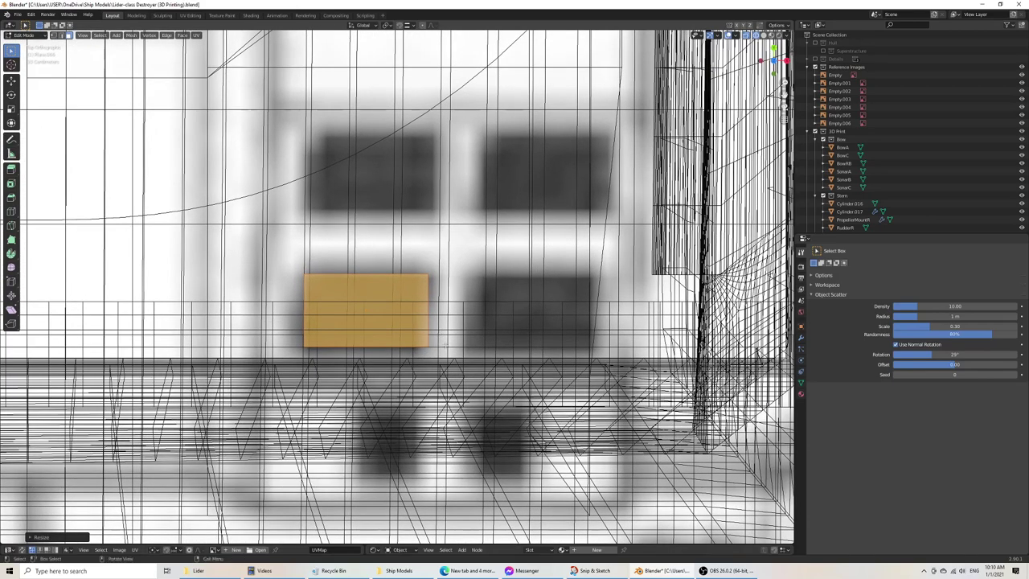
scroll(549, 346, up, 2)
key(s)
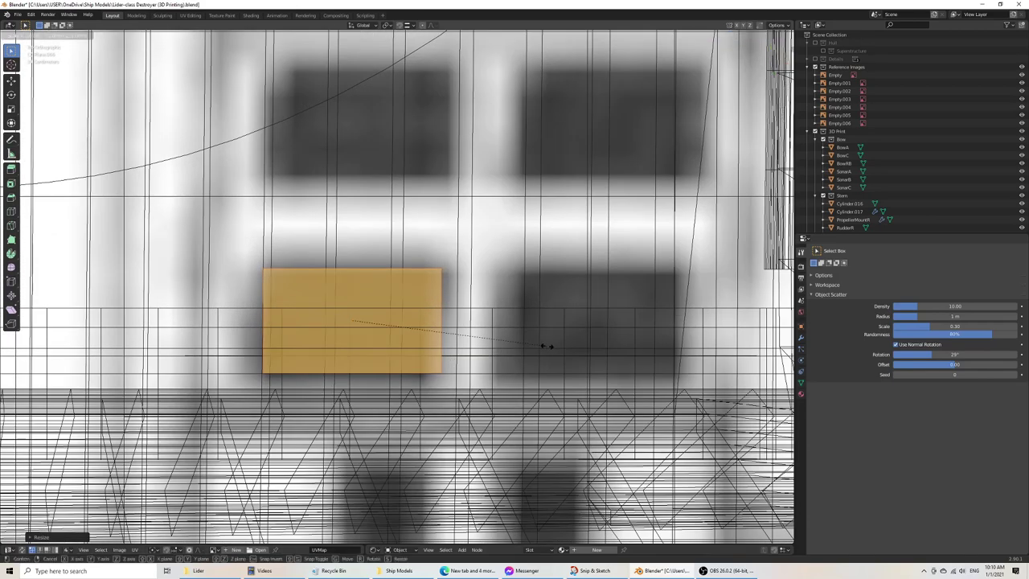
click(517, 342)
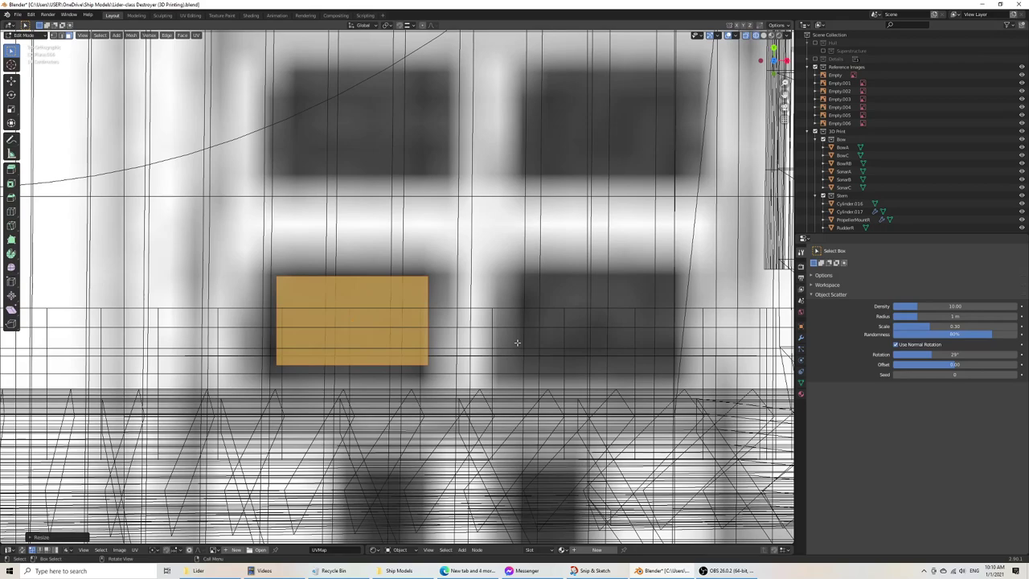
Step: Extrude the rectangular face, scale the new face outward to form a thin border, and narrow it slightly along X
key(KP_3)
scroll(408, 382, down, 8)
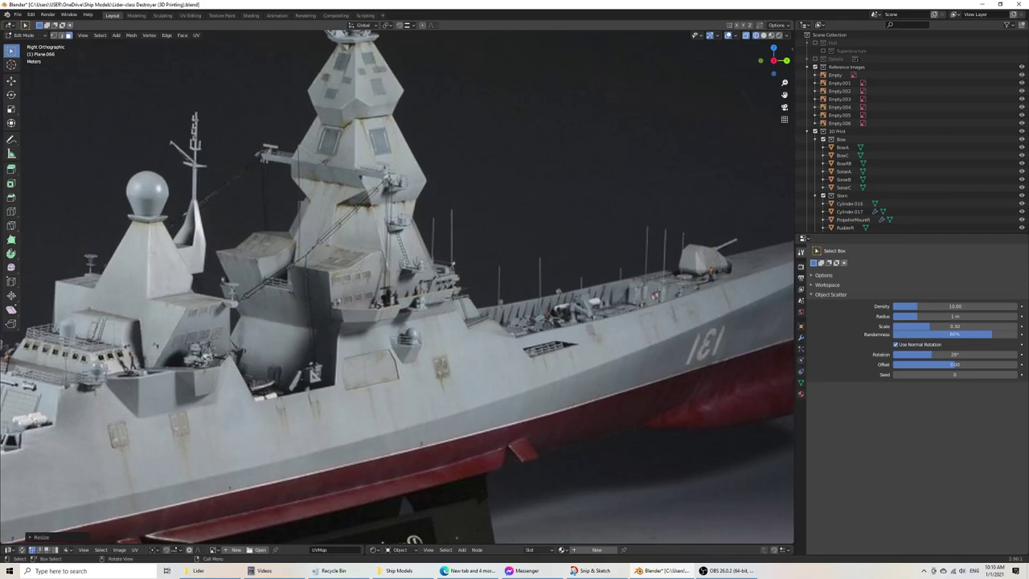
key(KP_7)
scroll(444, 309, up, 12)
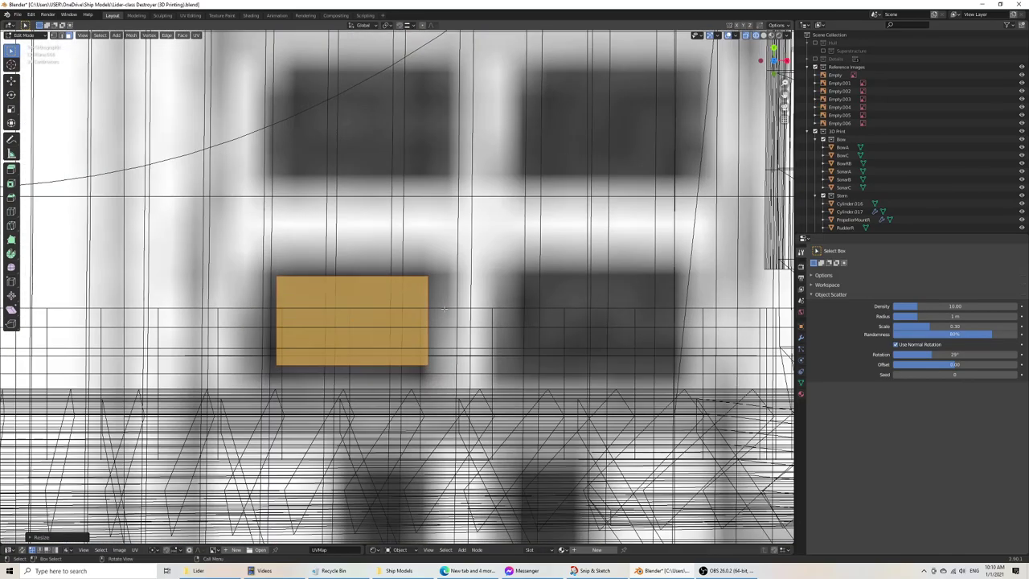
key(s)
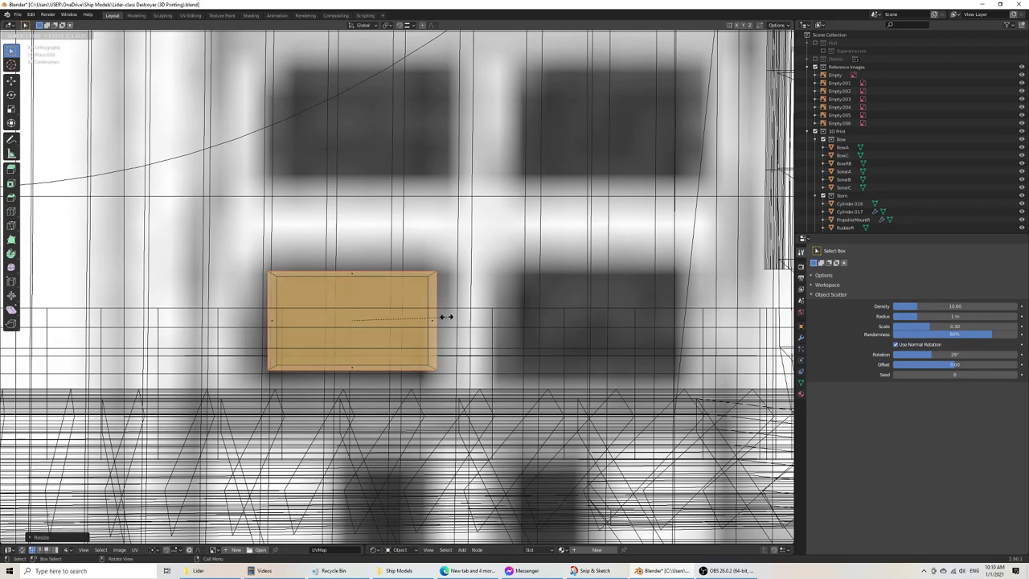
key(Escape)
scroll(448, 324, up, 3)
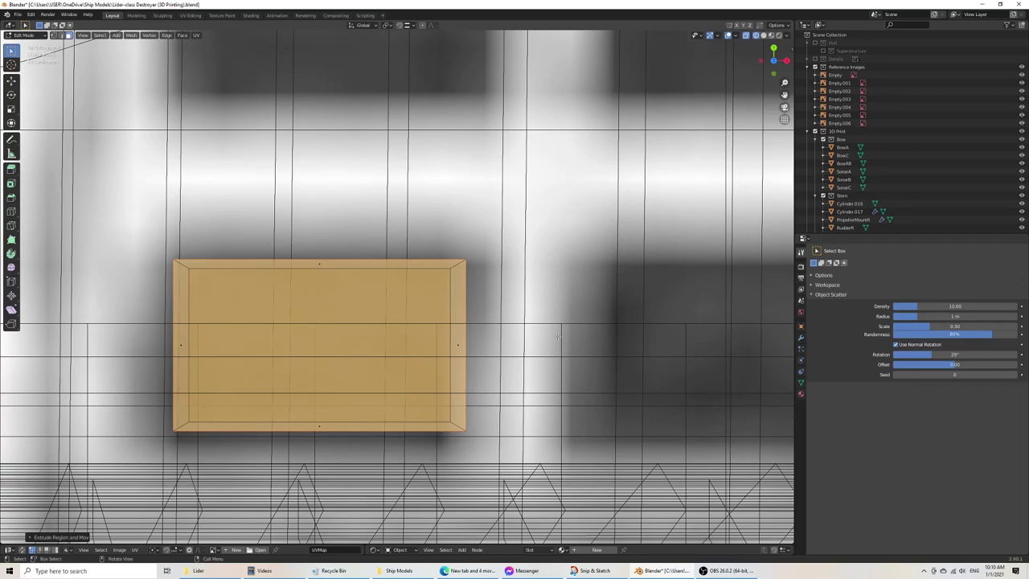
key(s)
key(x)
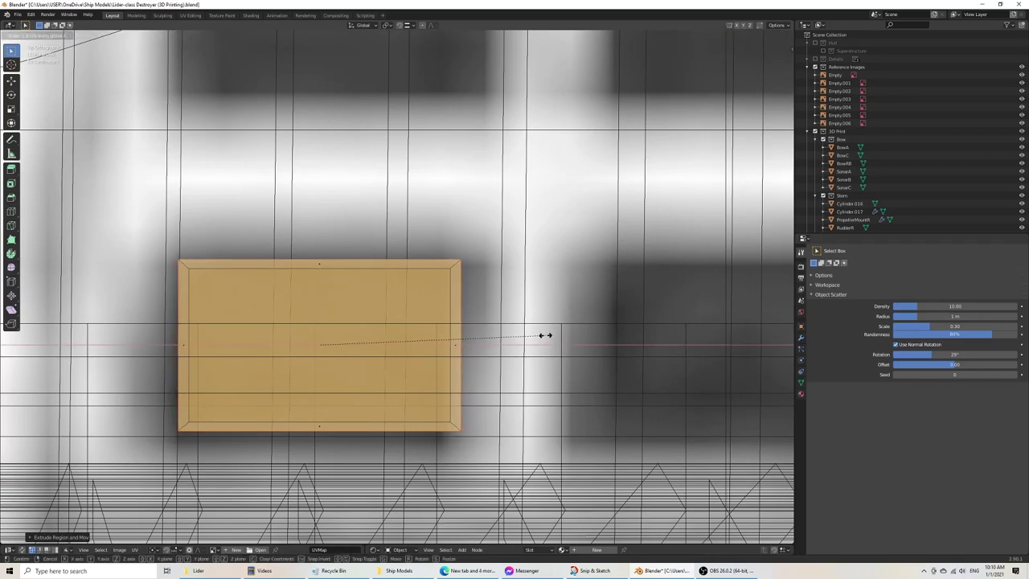
click(545, 334)
key(alt+a)
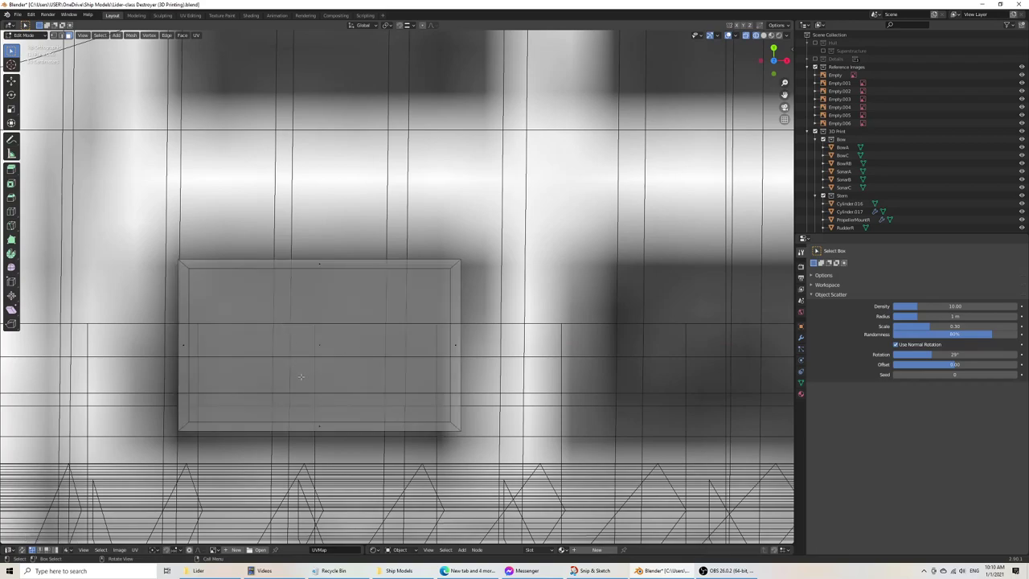
shift+click(321, 272)
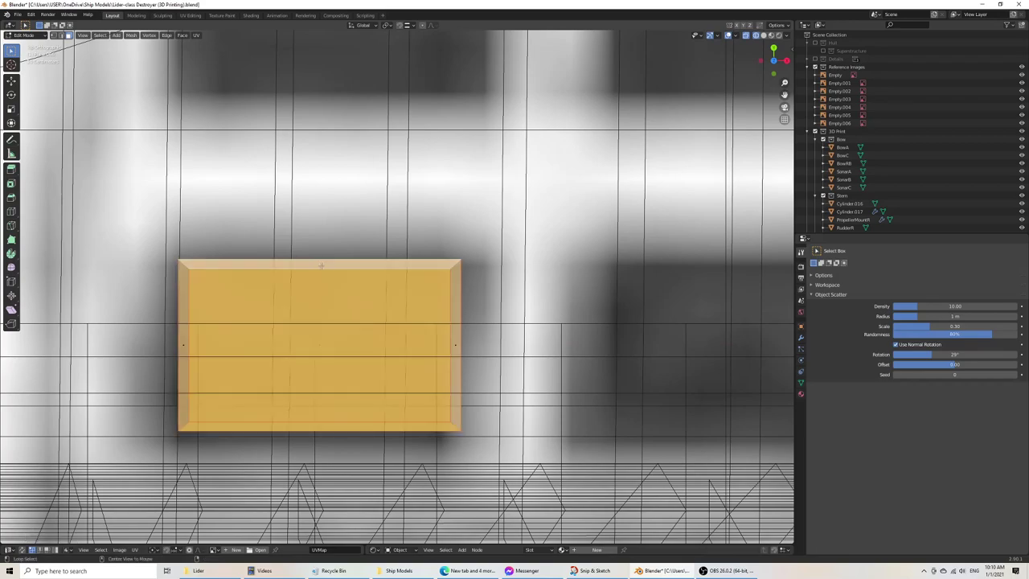
scroll(349, 379, down, 12)
middle_drag(350, 378, 394, 466)
scroll(339, 474, down, 1)
key(KP_7)
scroll(321, 341, up, 16)
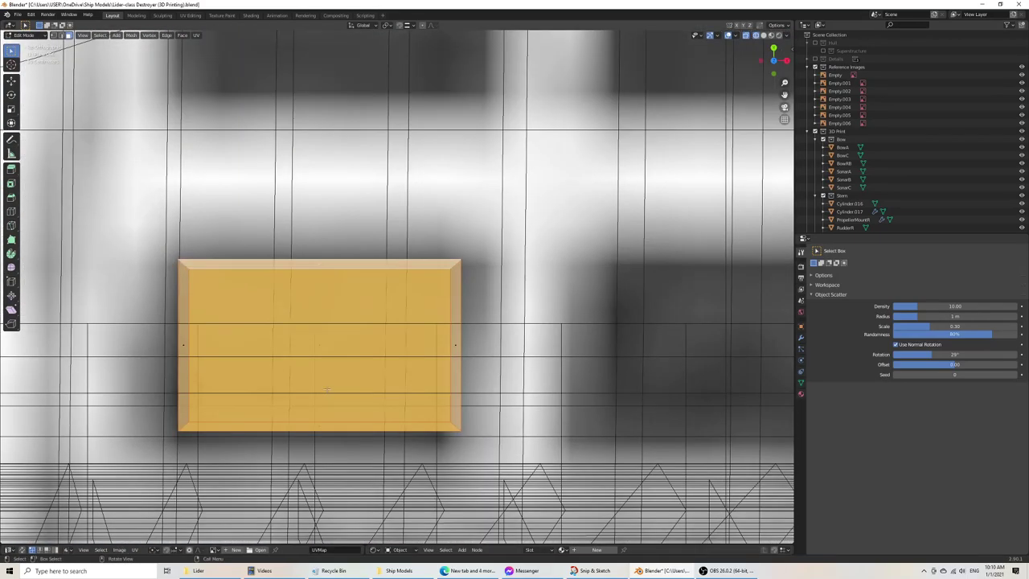
Step: Delete the faces covering the rectangle's opening so that only the thin border frame remains
click(321, 341)
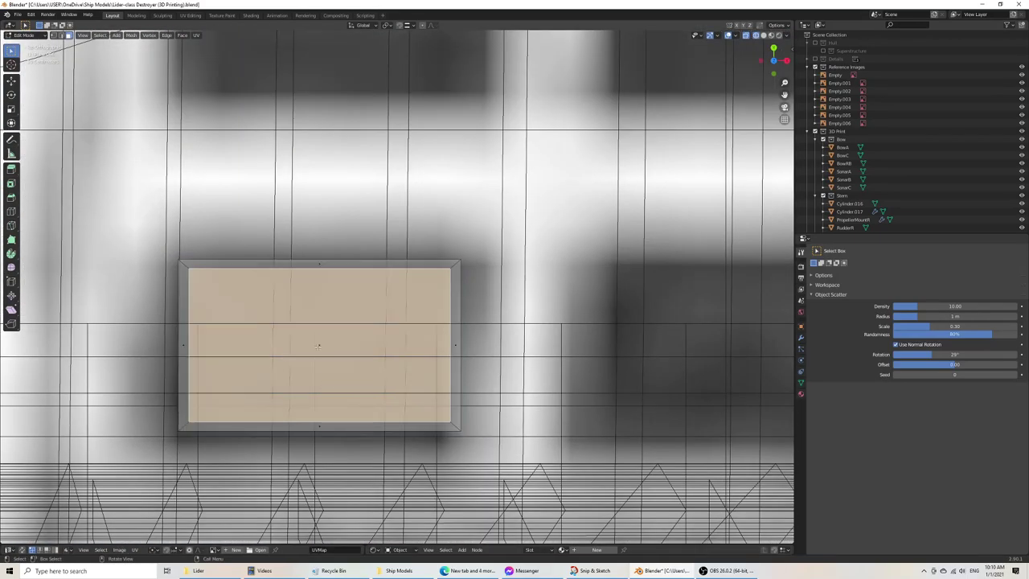
key(x)
click(319, 347)
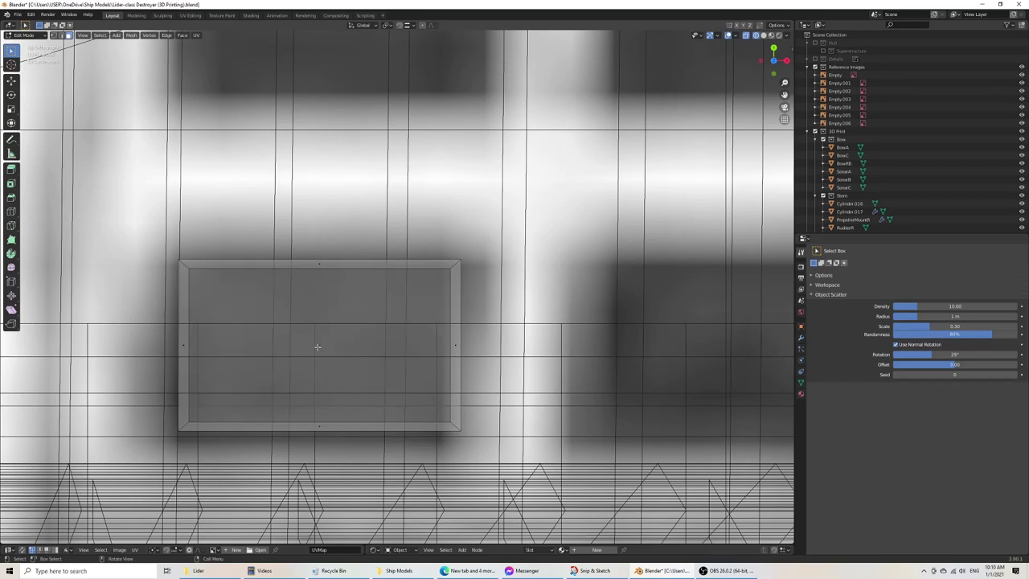
key(ctrl+z)
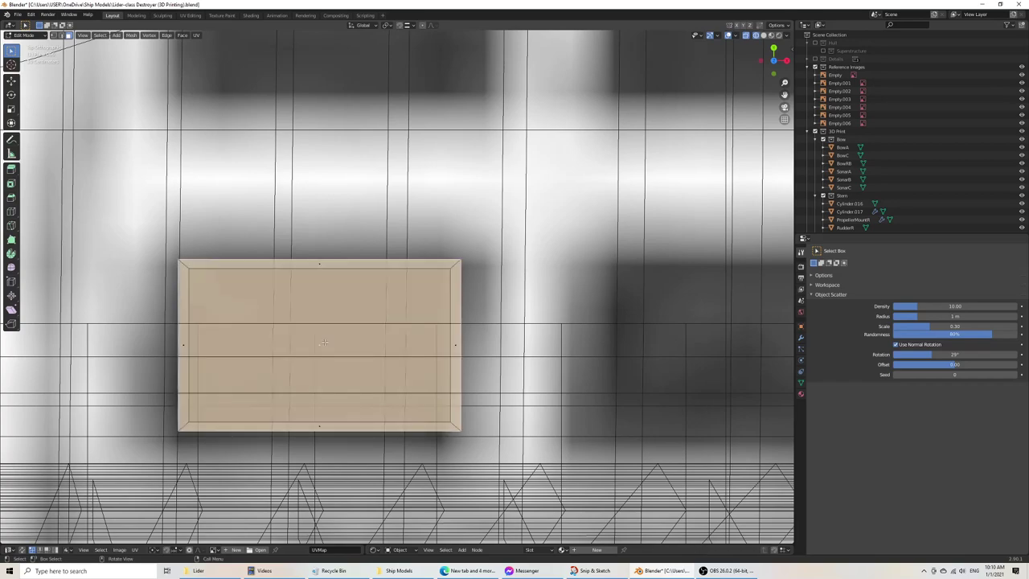
key(x)
click(324, 343)
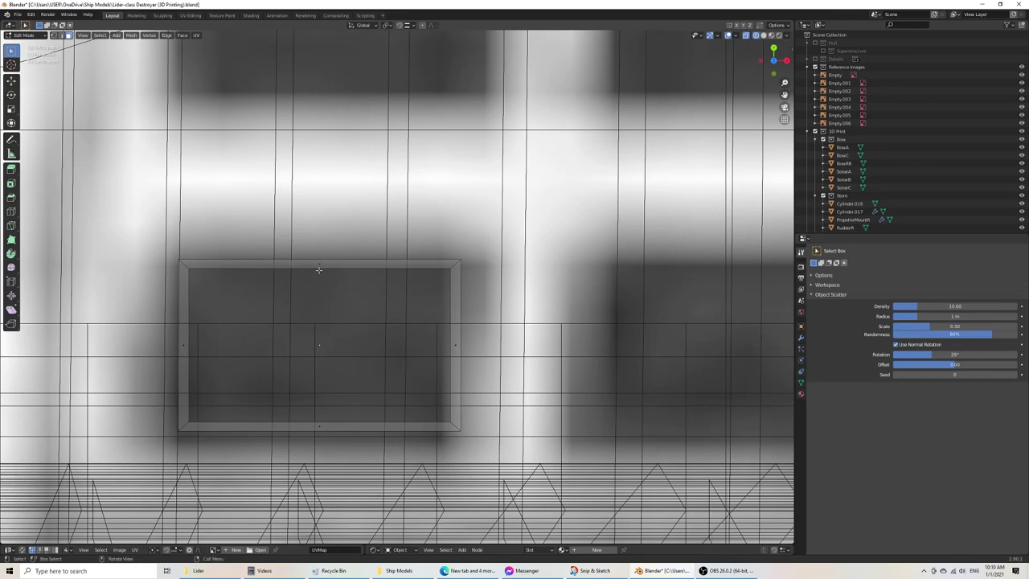
Step: Extrude the rectangular vent frame to give it thickness and return to Object Mode
scroll(319, 271, down, 12)
middle_drag(319, 370, 332, 336)
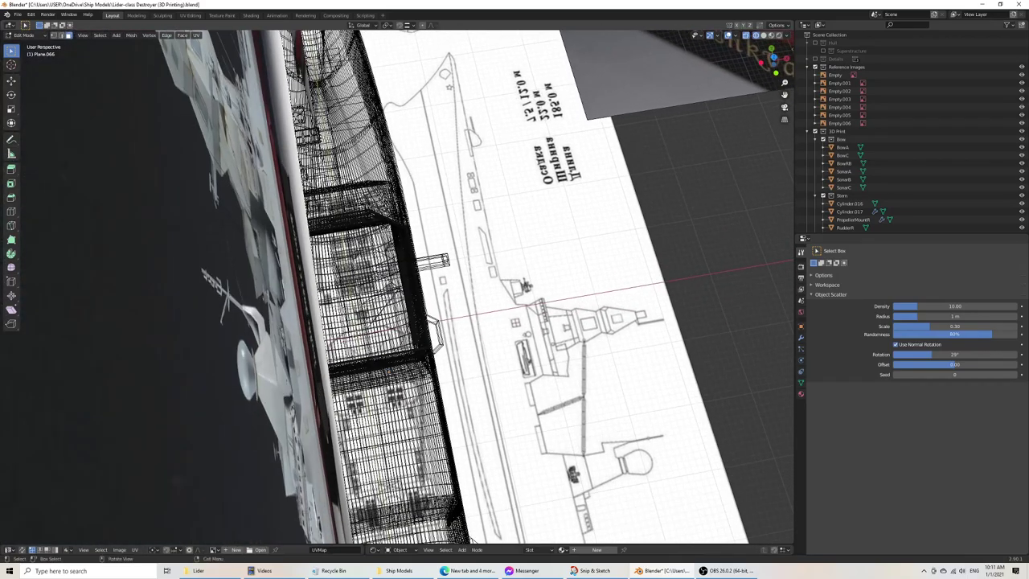
key(KP_7)
shift+middle_drag(321, 189, 287, 341)
scroll(287, 341, up, 8)
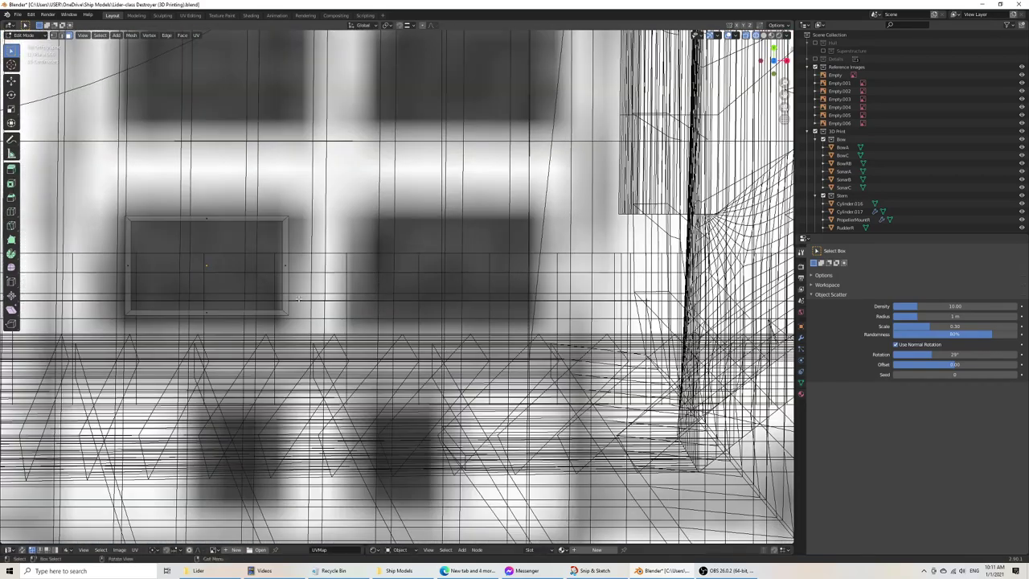
shift+middle_drag(286, 259, 229, 141)
click(367, 275)
scroll(380, 315, down, 10)
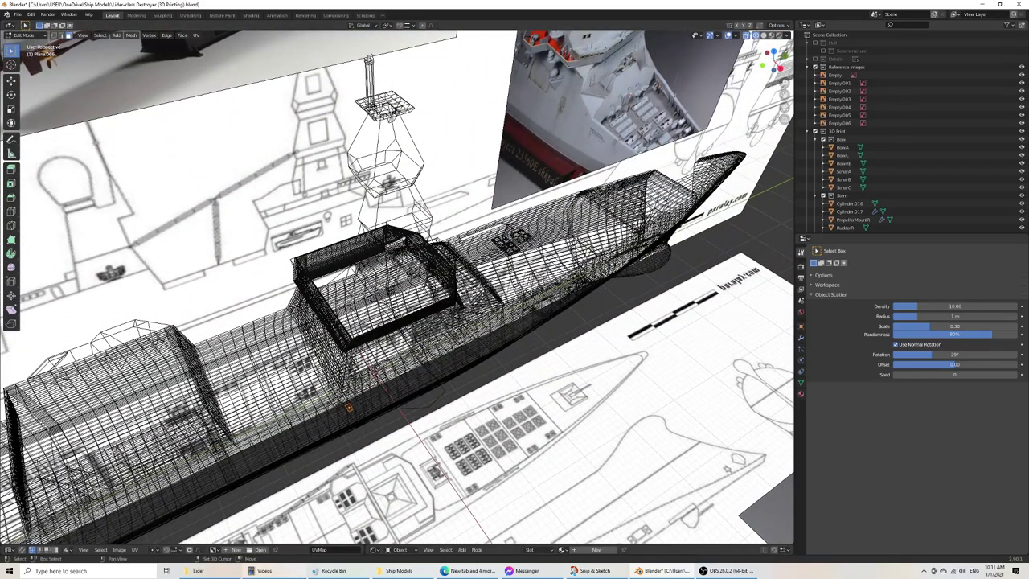
shift+middle_drag(322, 401, 342, 275)
scroll(346, 197, up, 3)
key(Tab)
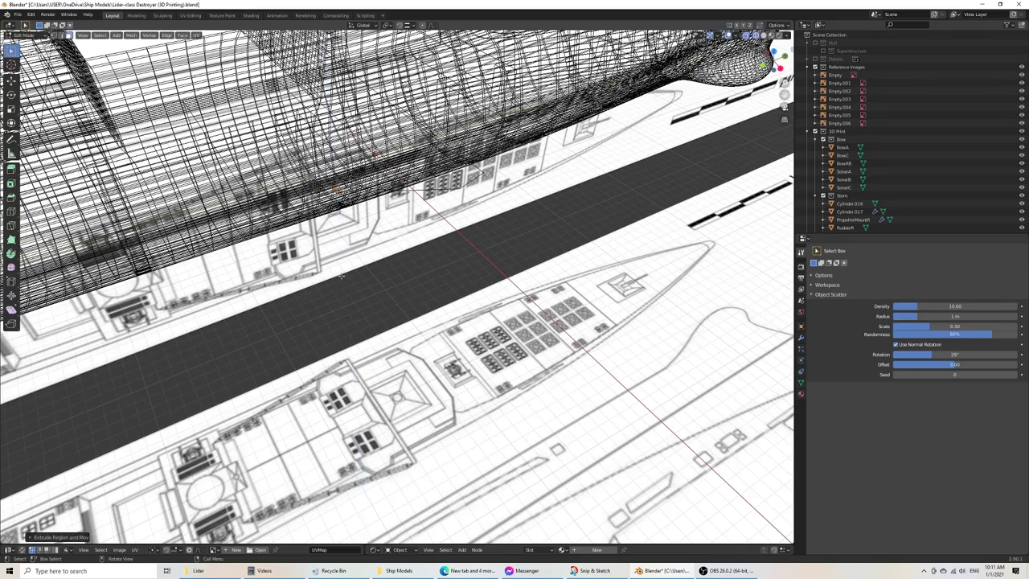
Step: Raise the vent frame vertically from the hull bottom to just above the bridge structure
key(KP_7)
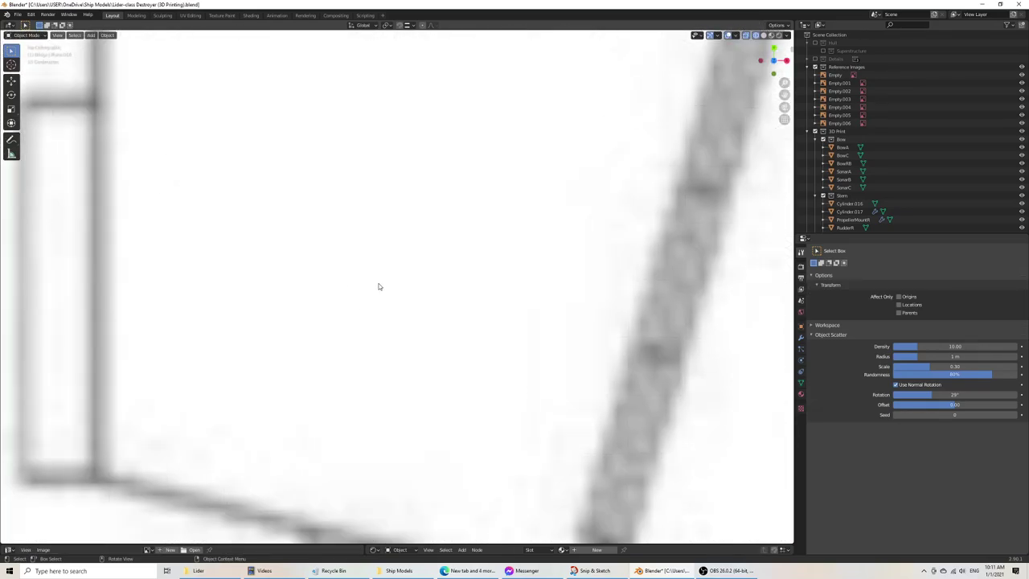
scroll(378, 287, down, 17)
middle_drag(395, 363, 355, 327)
scroll(355, 327, up, 12)
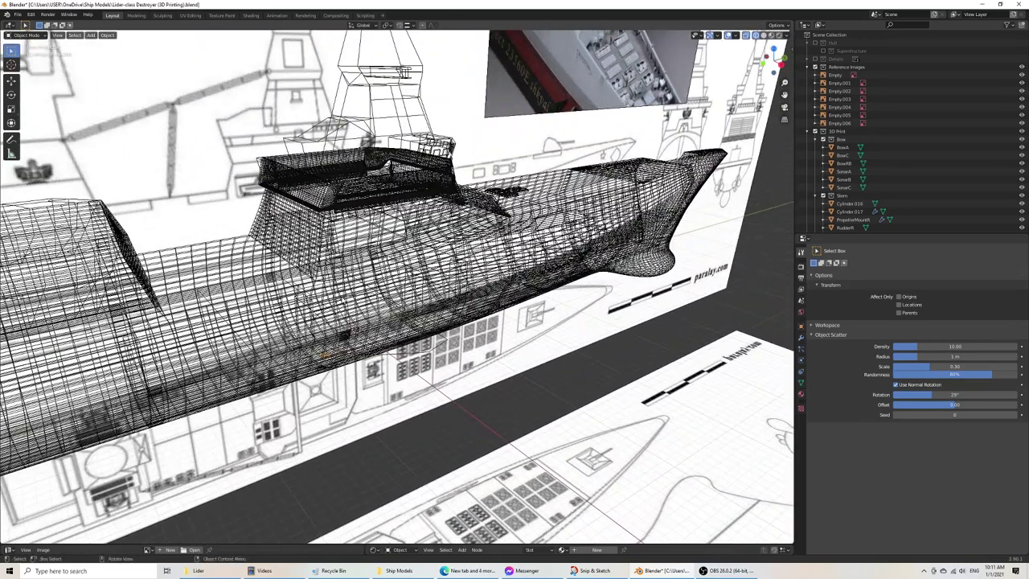
key(g)
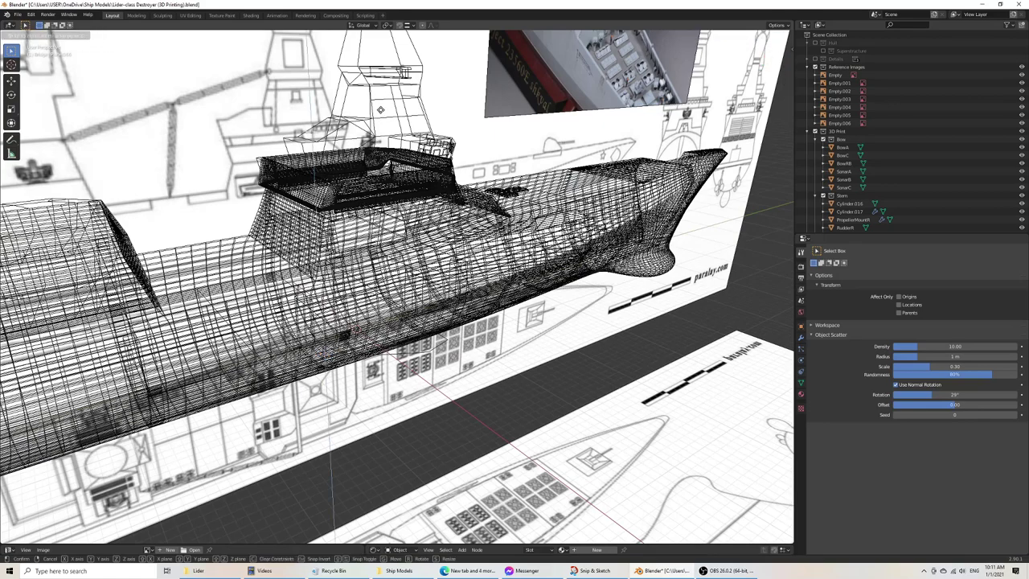
click(369, 118)
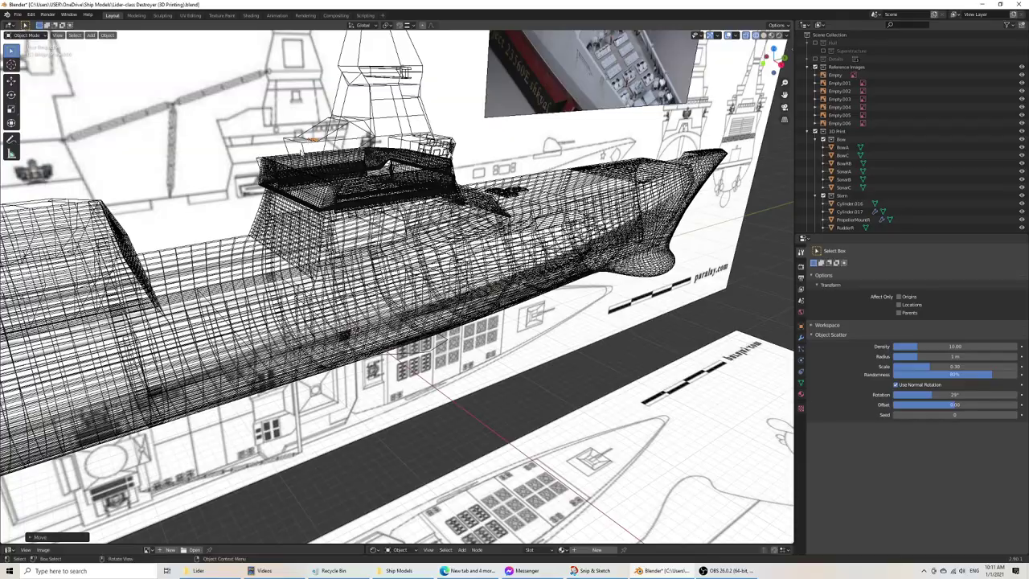
Step: Examine the raised vent frame's position relative to the bridge from above and in close perspective
key(KP_7)
scroll(305, 154, down, 10)
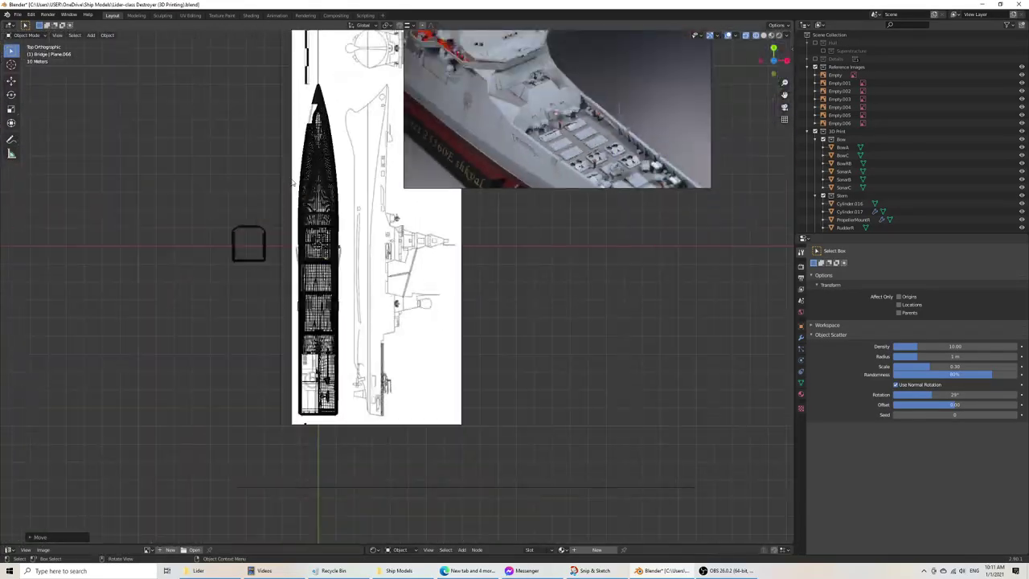
shift+middle_drag(276, 300, 392, 331)
middle_drag(392, 331, 301, 257)
scroll(354, 296, up, 10)
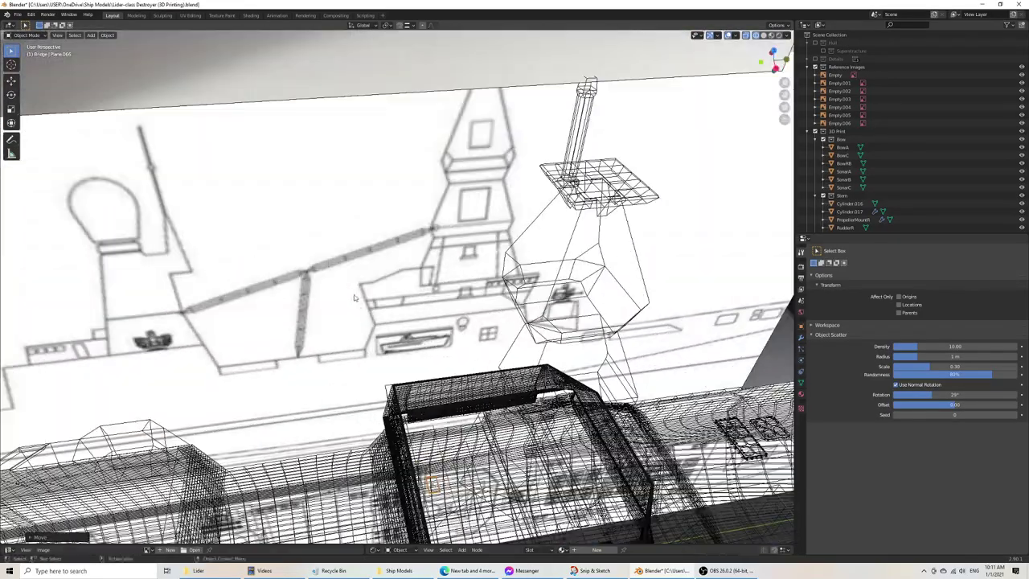
middle_drag(417, 362, 457, 211)
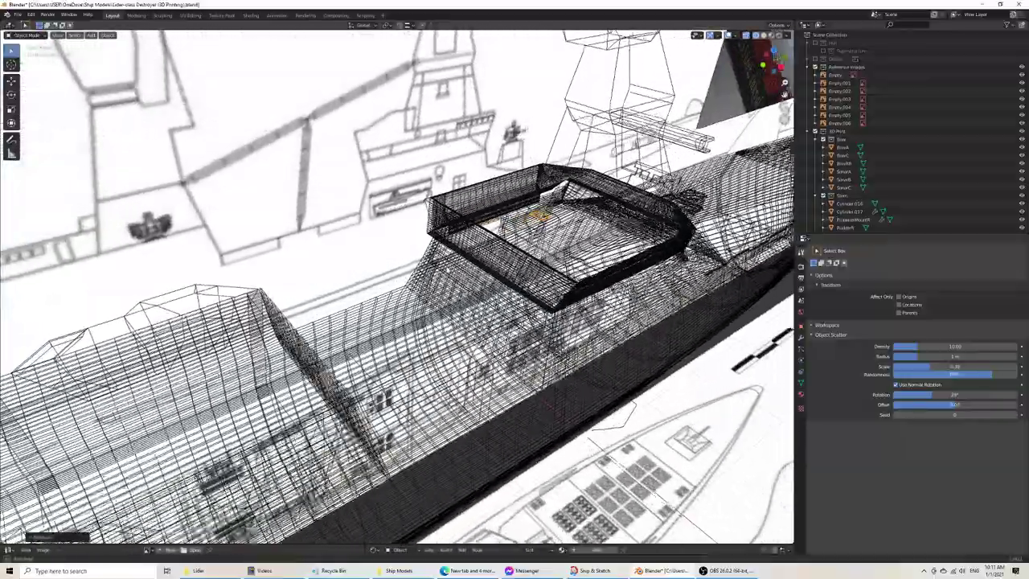
scroll(499, 338, up, 4)
shift+middle_drag(554, 425, 398, 504)
scroll(399, 504, up, 3)
scroll(334, 370, down, 1)
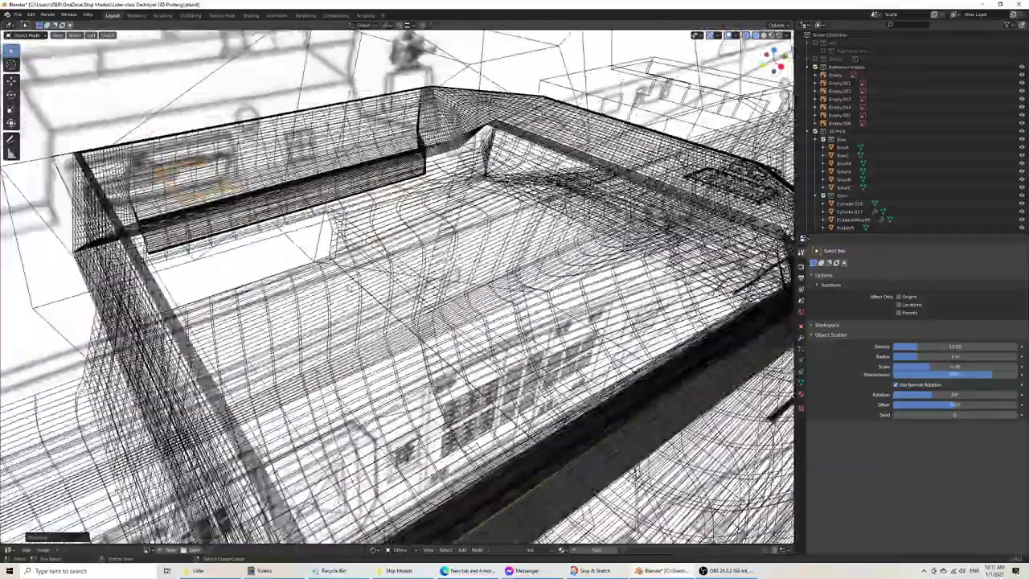
Step: Display the model in solid shading and examine where the vent frame sits relative to the bridge block
middle_drag(334, 370, 366, 350)
middle_drag(345, 241, 366, 251)
key(z)
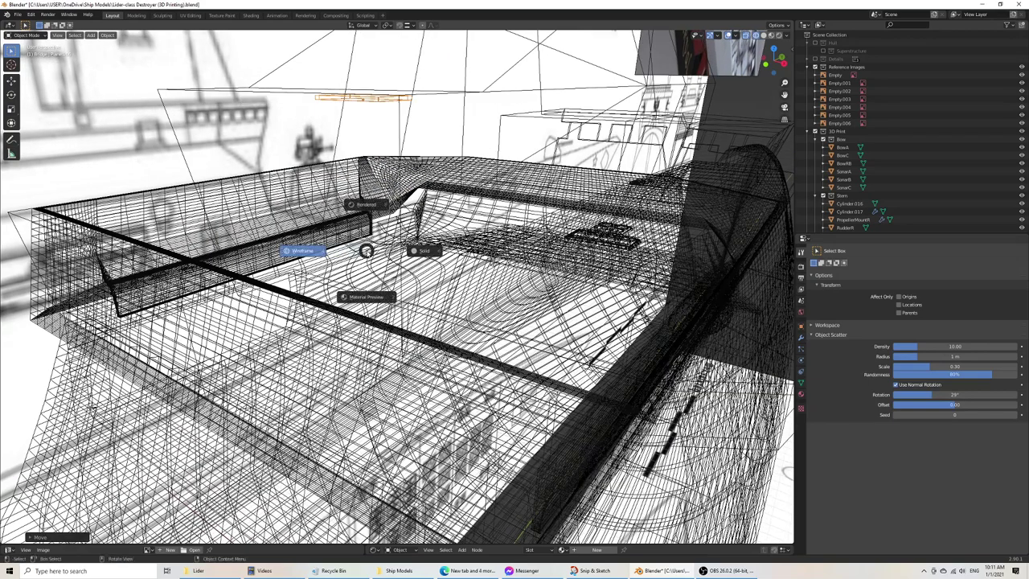
click(426, 251)
middle_drag(409, 188, 412, 241)
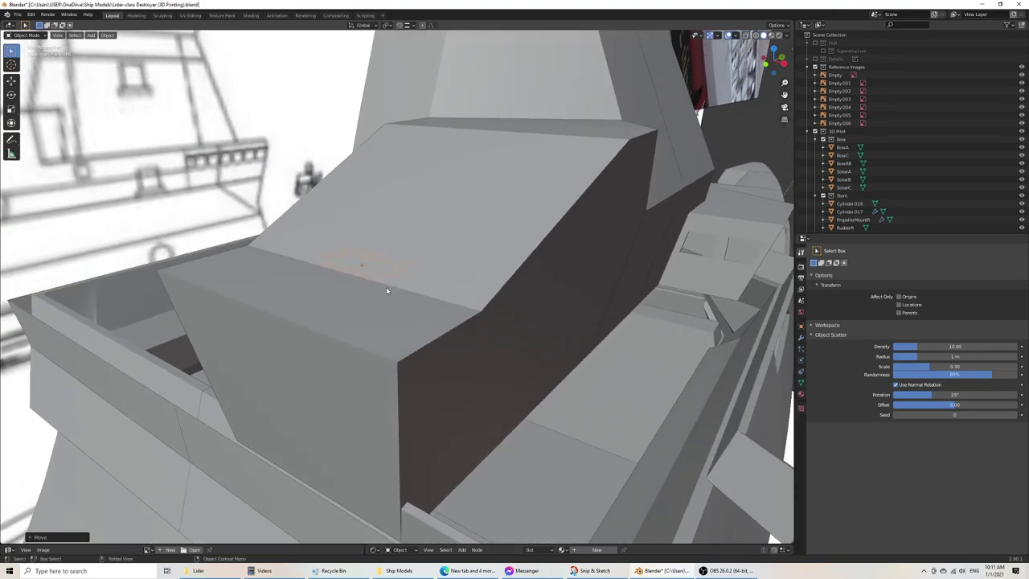
middle_drag(373, 300, 365, 297)
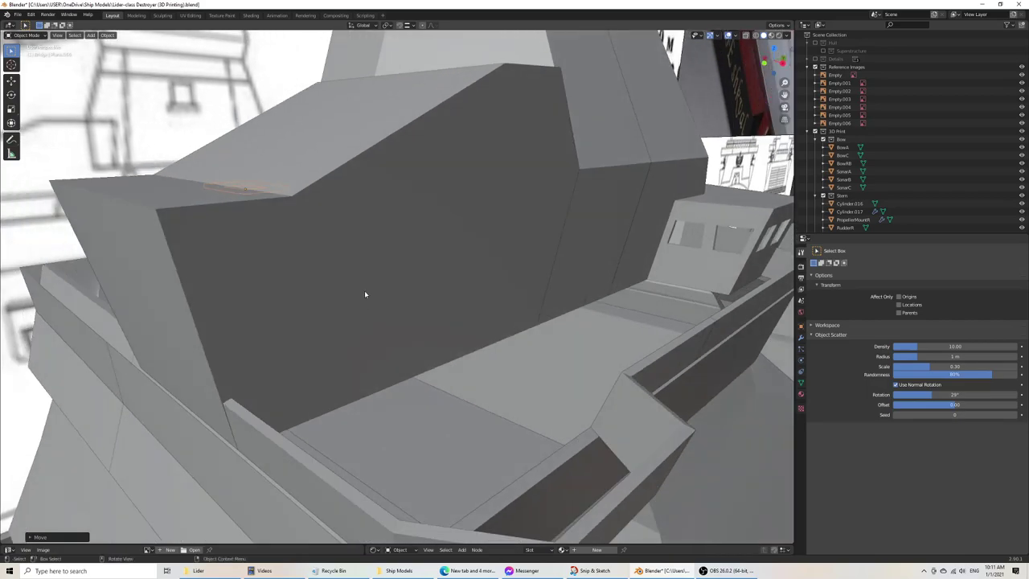
Step: Move the vent frame along the Y axis from the sloped face onto the flat ledge at the bridge block's front
key(KP_7)
shift+middle_drag(434, 294, 333, 132)
scroll(402, 271, up, 3)
shift+middle_drag(448, 323, 310, 119)
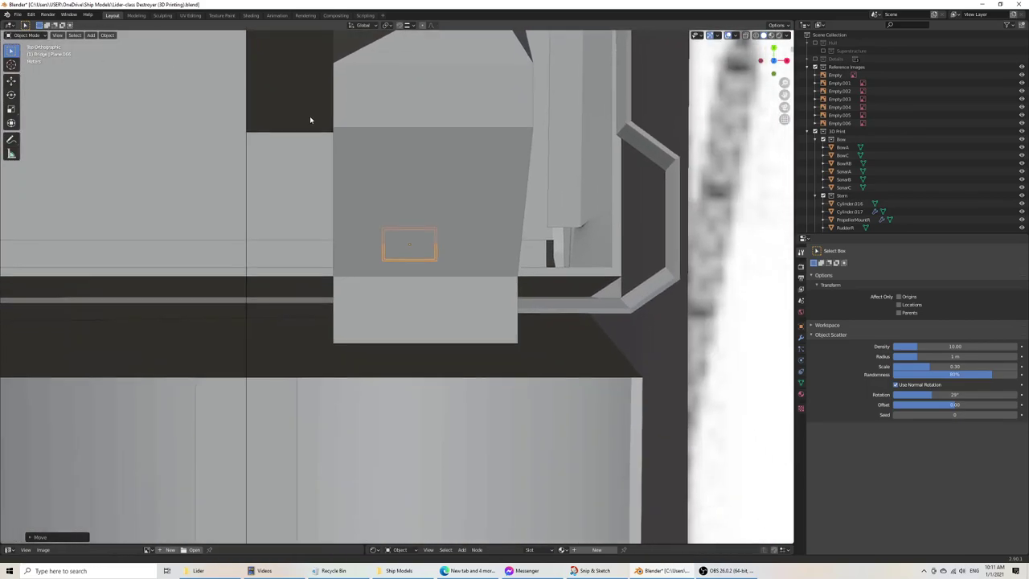
scroll(380, 247, up, 4)
key(g)
key(y)
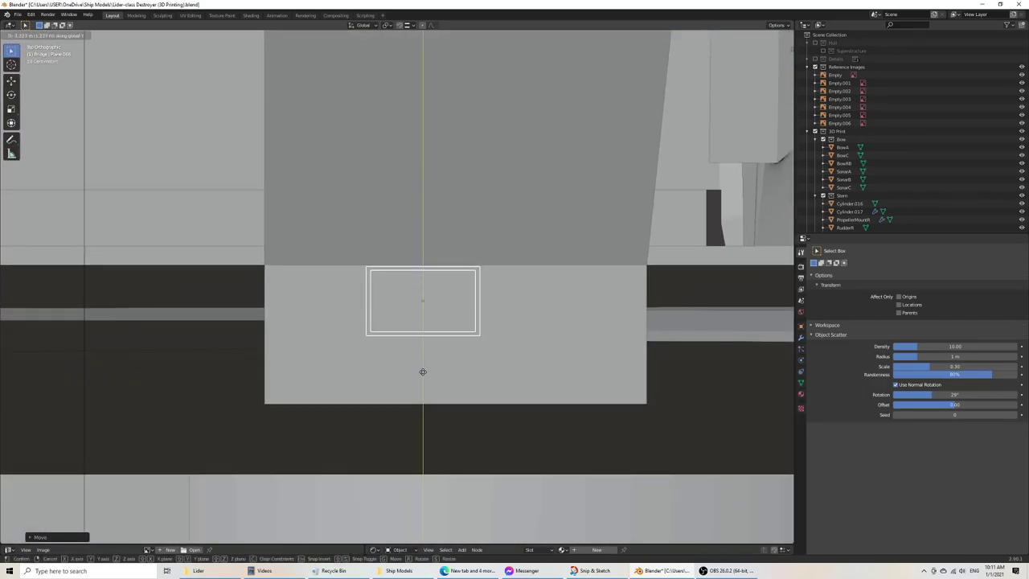
click(419, 401)
Step: Compare the frame's position with the blueprint's dark vent rectangles in wireframe, then return to solid shading
key(z)
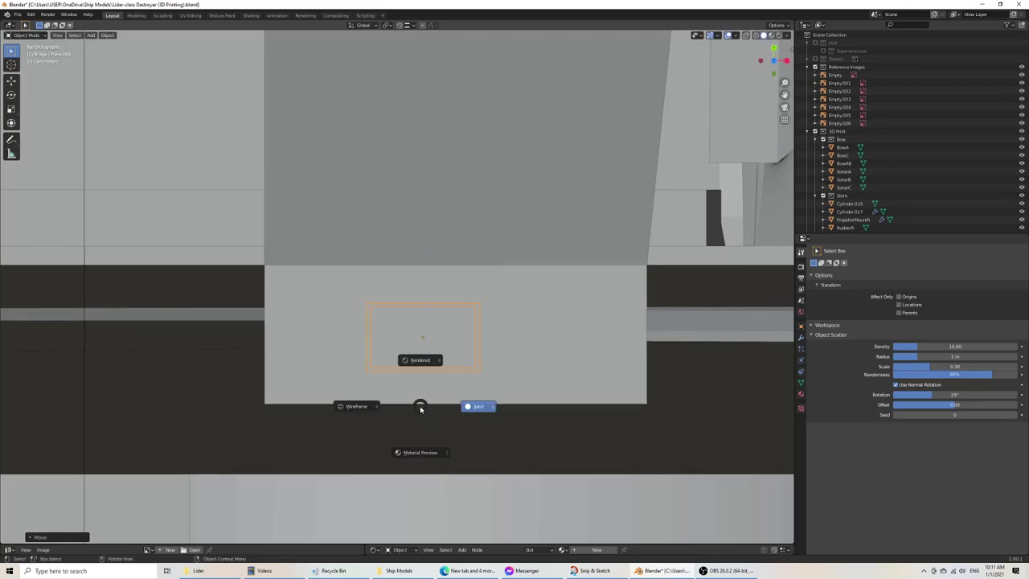
click(339, 406)
scroll(336, 408, down, 3)
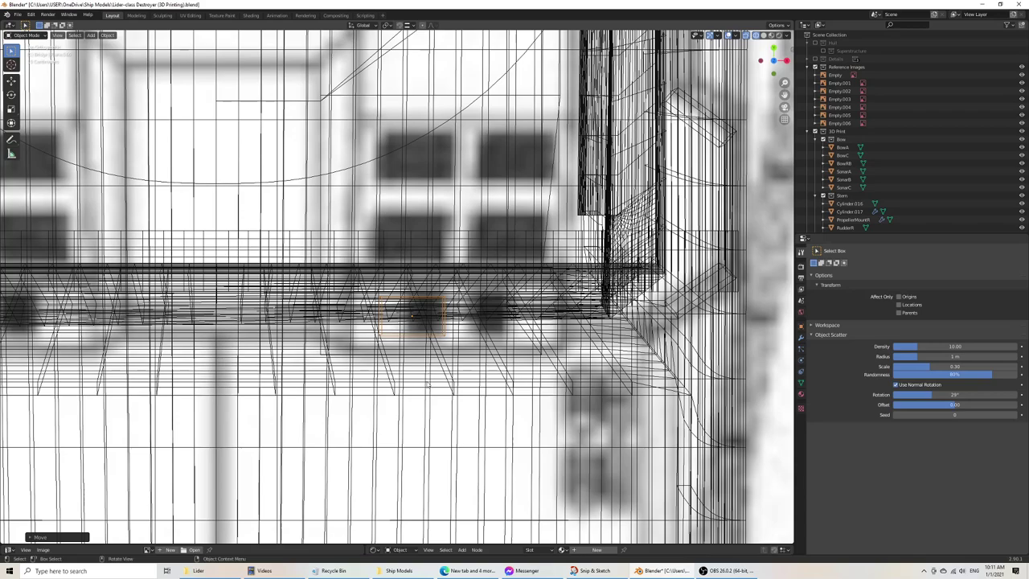
scroll(390, 377, down, 5)
scroll(428, 372, up, 4)
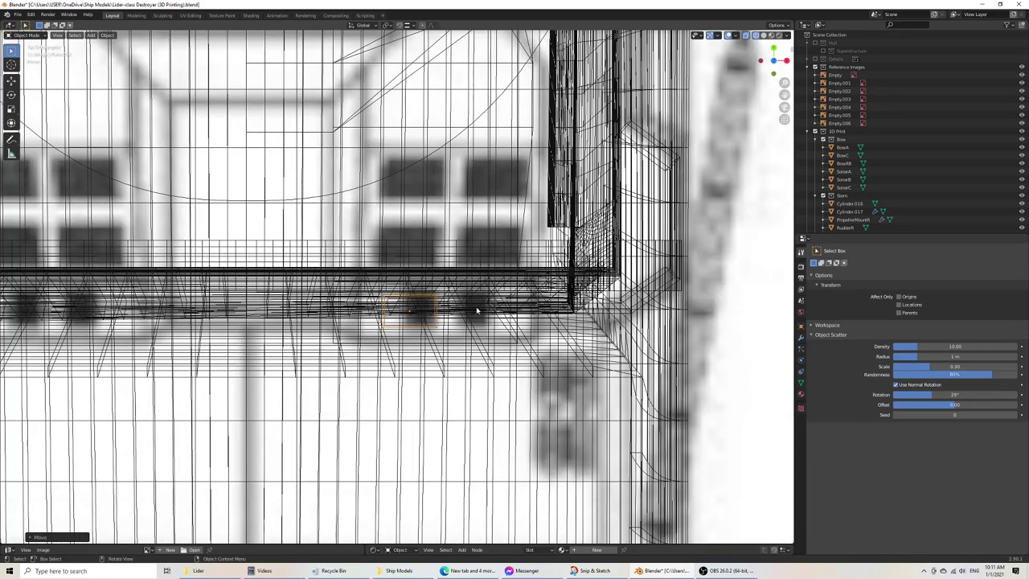
key(z)
click(548, 297)
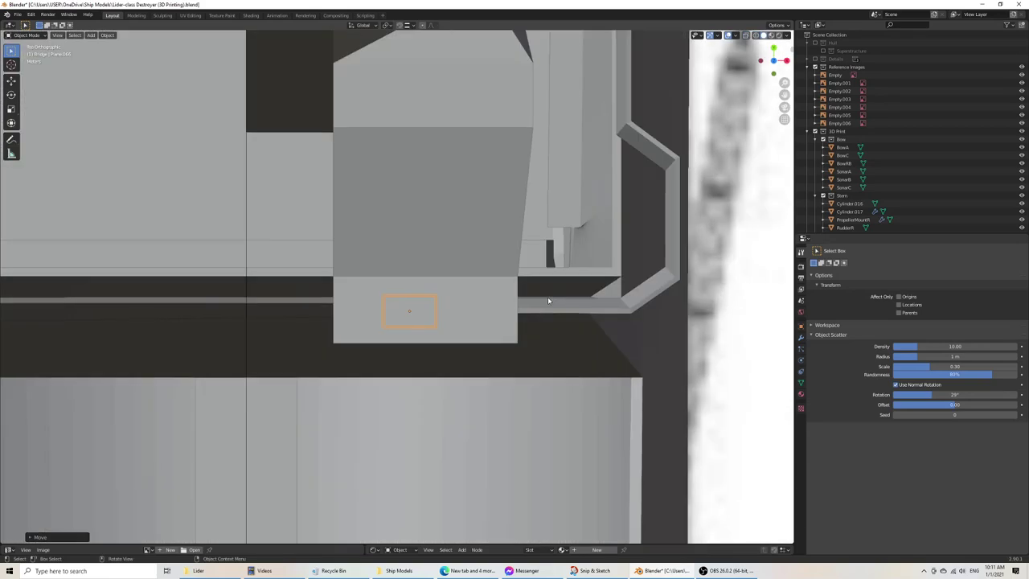
scroll(409, 322, up, 2)
scroll(409, 322, down, 3)
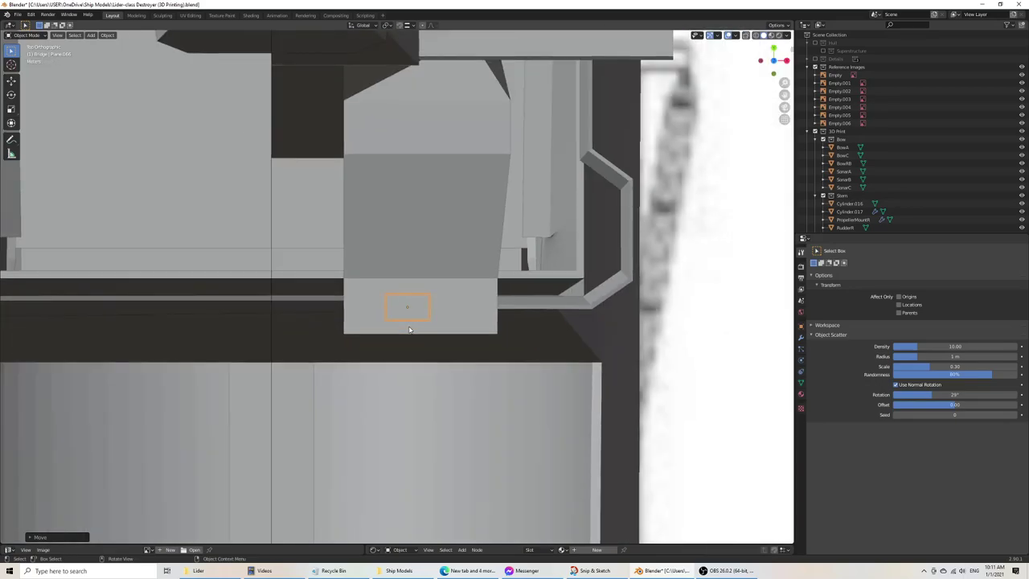
Step: Raise the vent frame along Z to the ledge surface and fine-tune its height with face snapping enabled
middle_drag(410, 322, 371, 369)
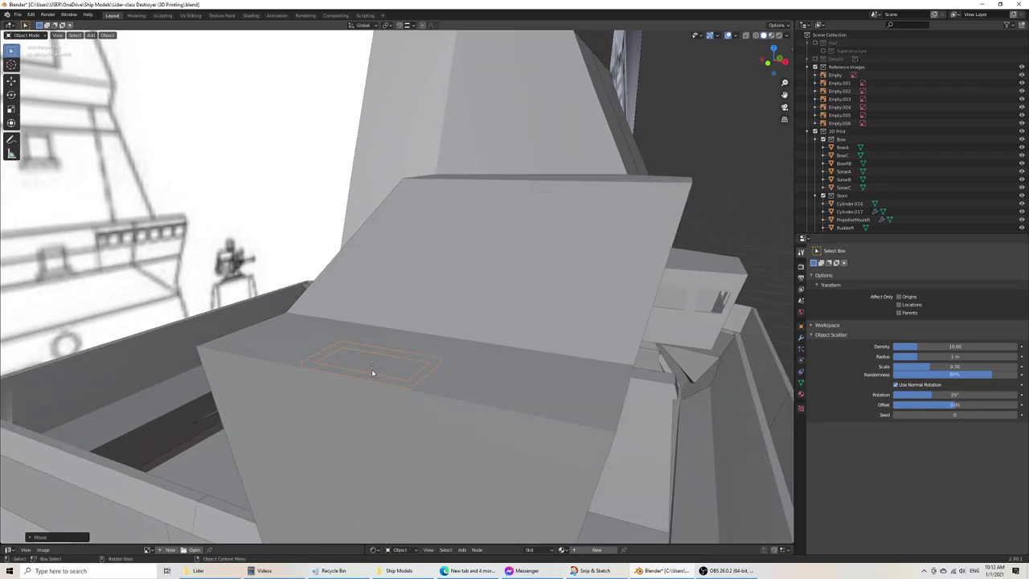
key(g)
key(z)
click(369, 355)
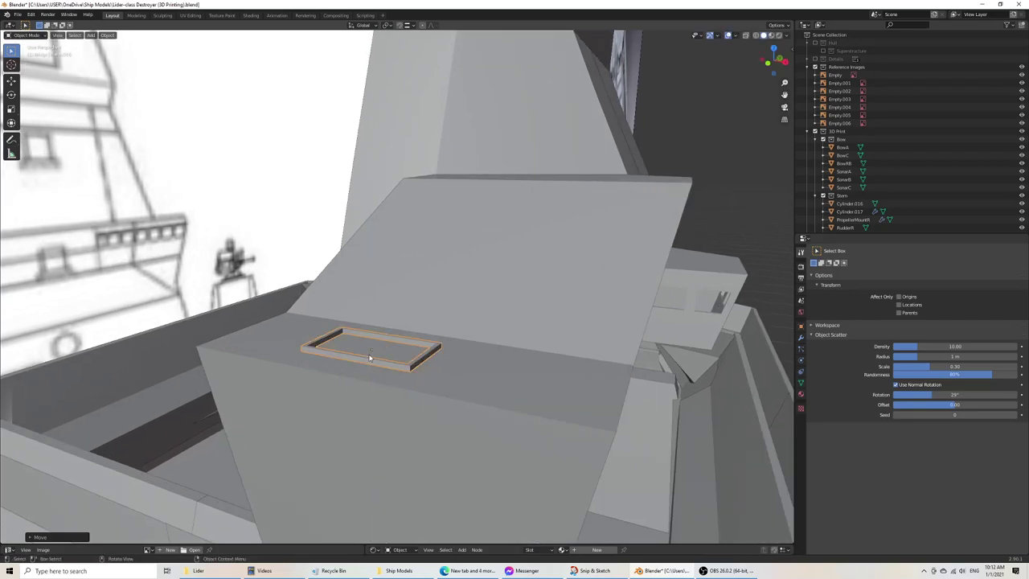
click(414, 27)
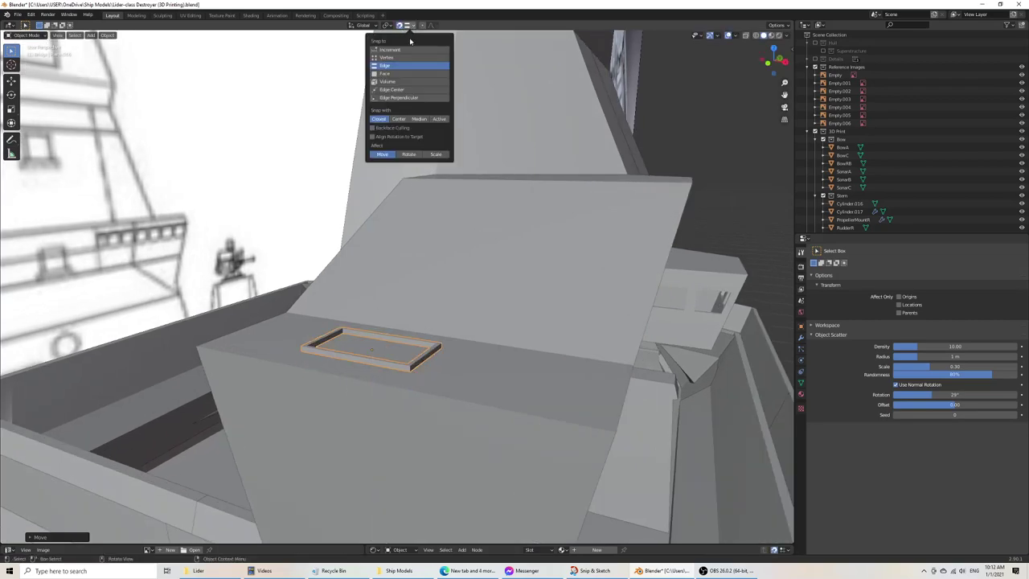
click(394, 68)
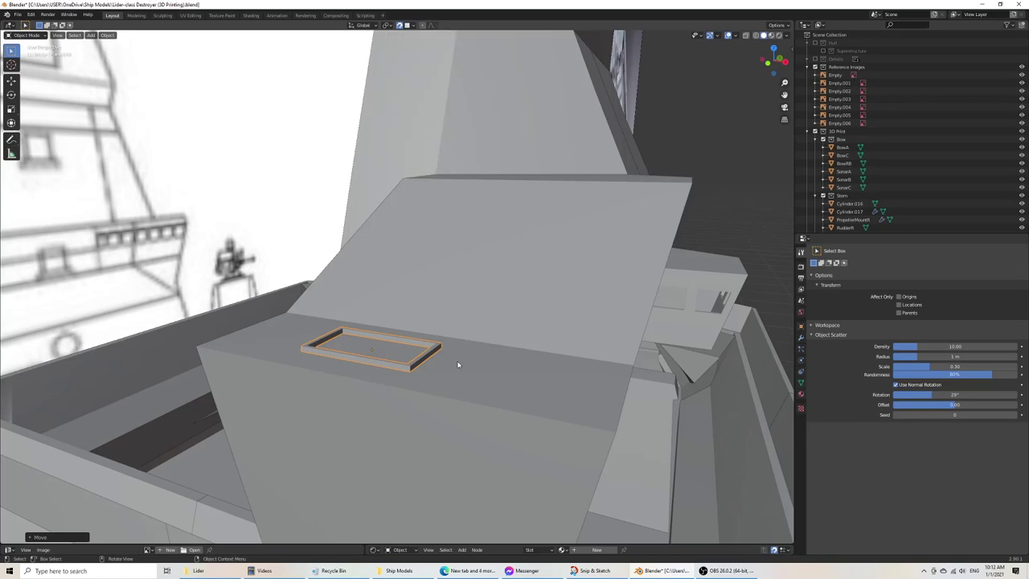
key(g)
key(z)
click(353, 369)
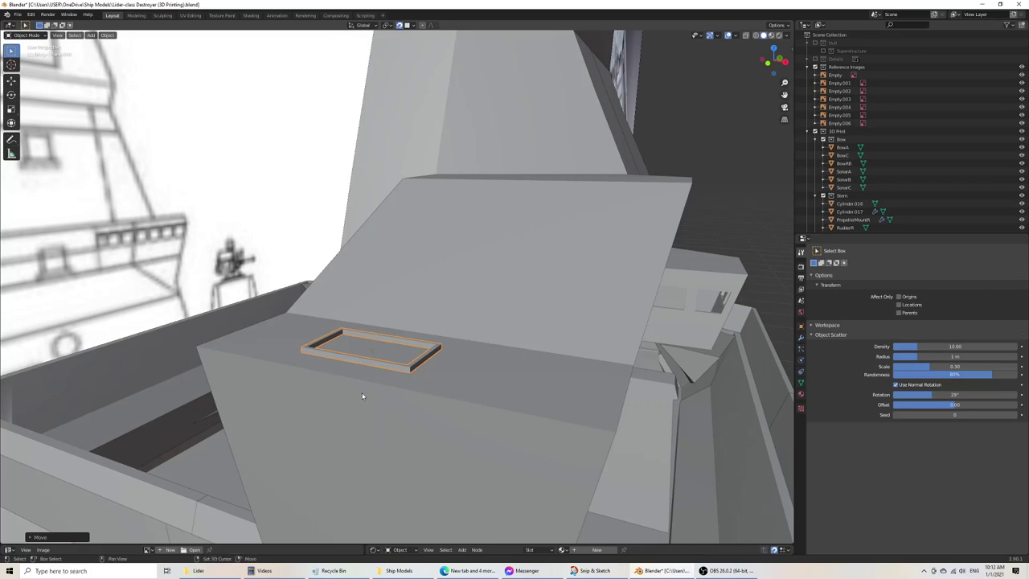
Step: Lower the frame's top faces along Z in Edit Mode to make it thinner, save the file and return to Object Mode
shift+middle_drag(363, 395, 360, 370)
scroll(361, 369, up, 1)
scroll(361, 369, up, 4)
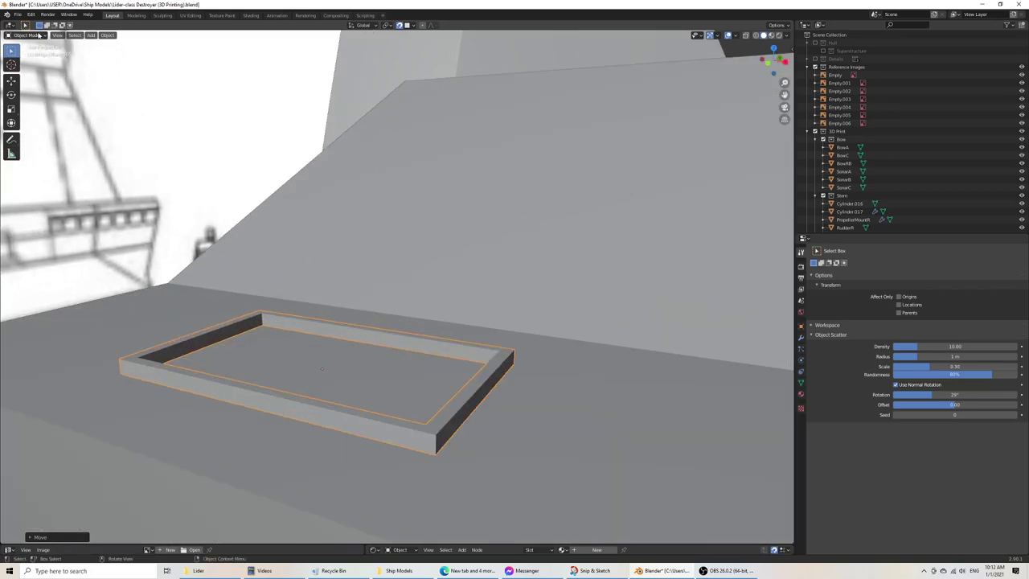
key(Tab)
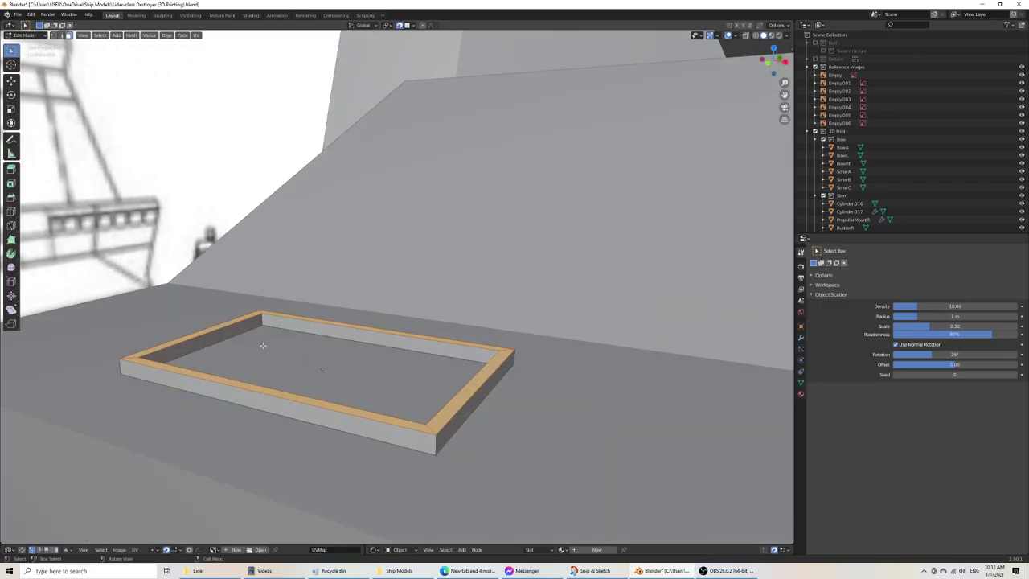
key(g)
key(z)
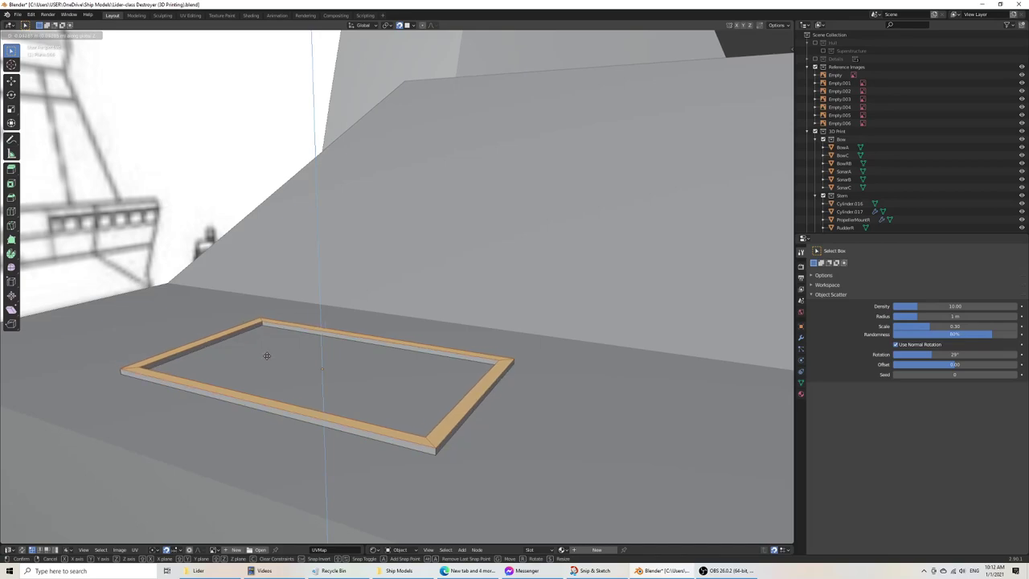
click(267, 355)
key(ctrl+s)
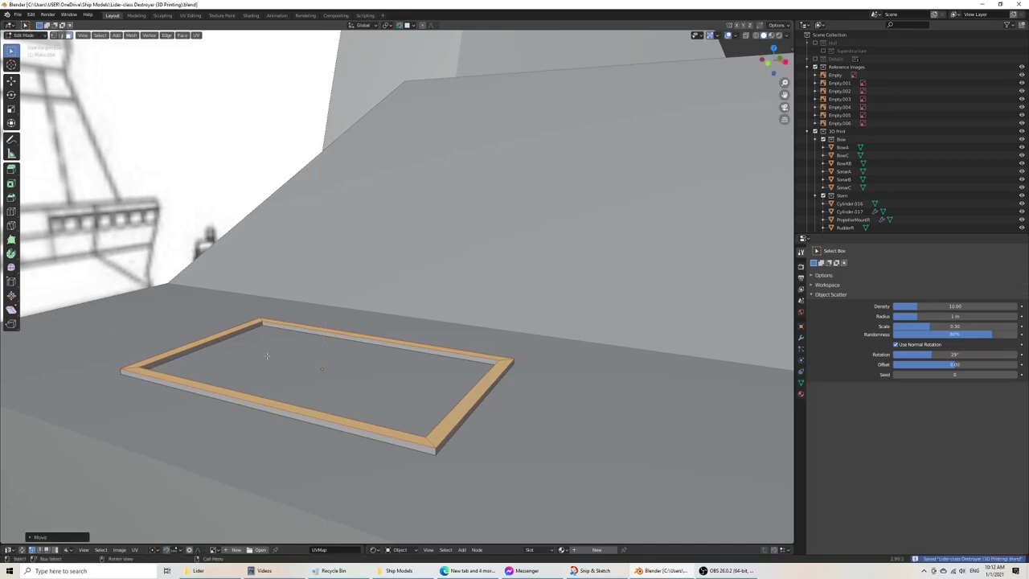
scroll(265, 370, down, 8)
key(Tab)
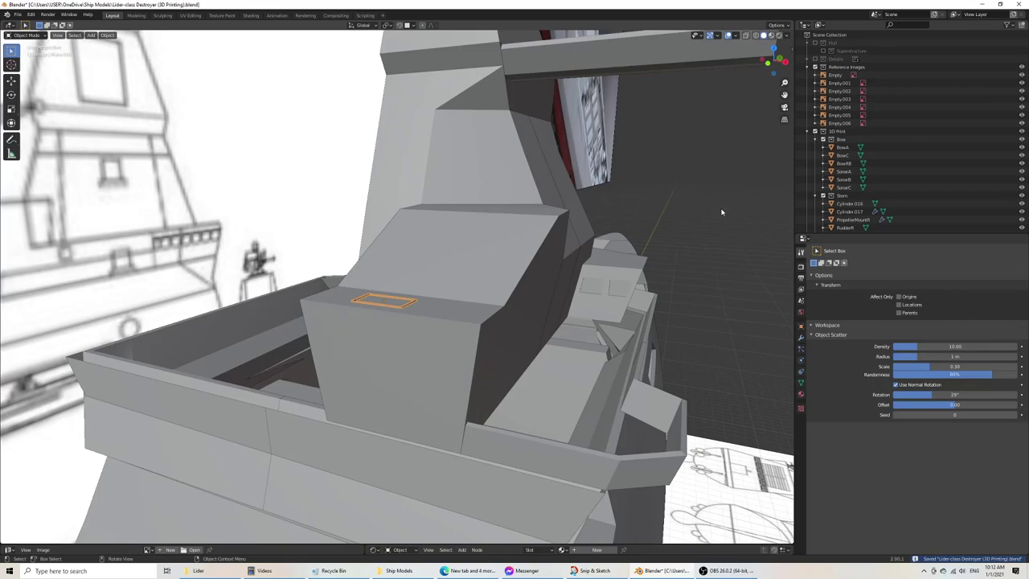
Step: Select the vent frame and move the 3D cursor to its centre with Cursor to Active
click(721, 212)
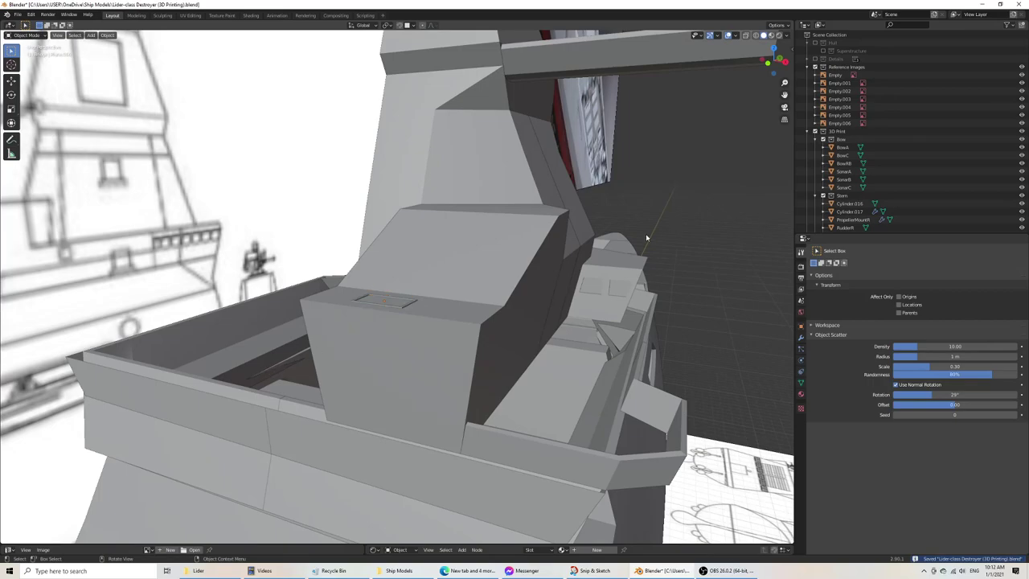
click(432, 313)
click(409, 304)
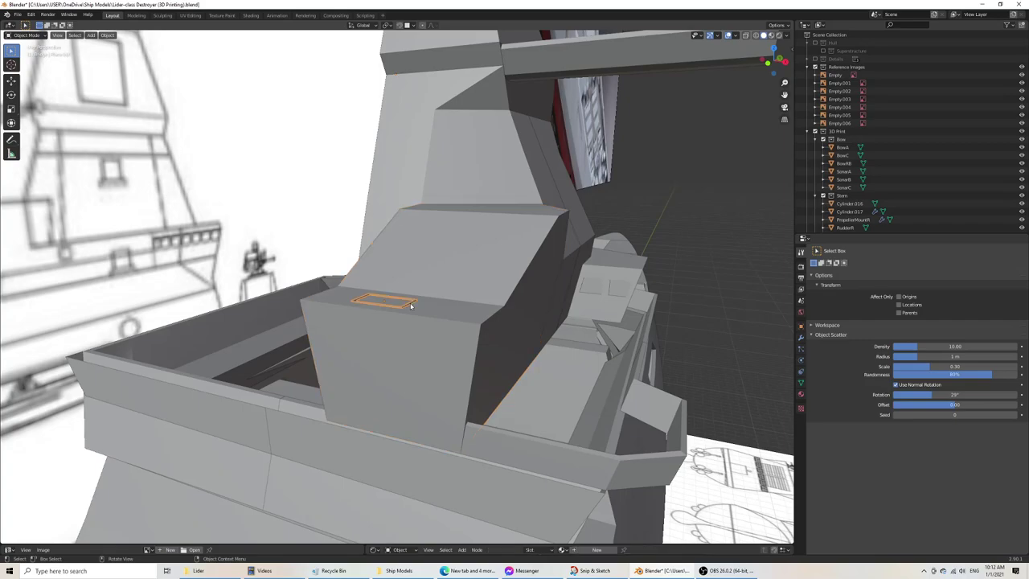
key(F3)
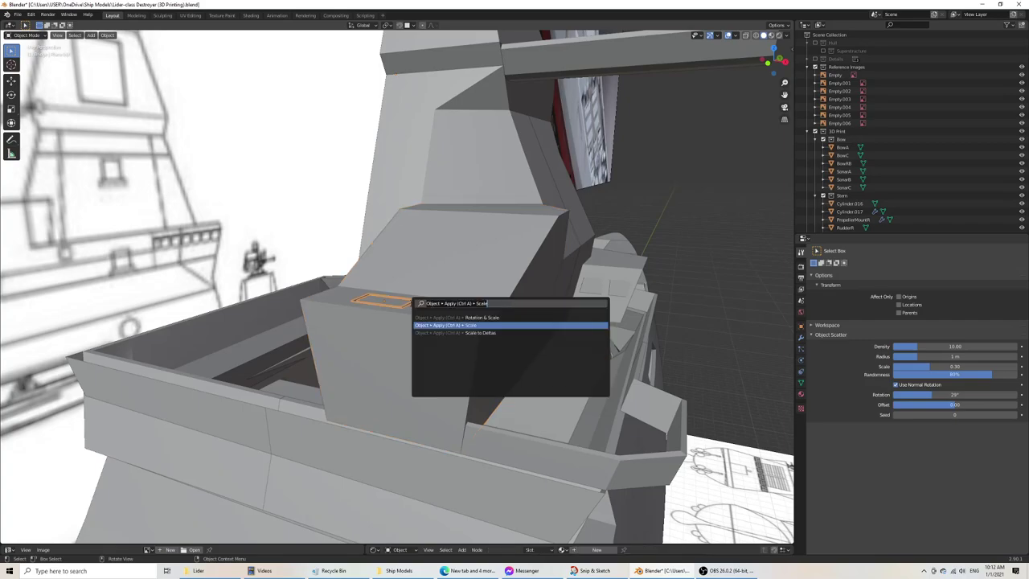
text(cursor)
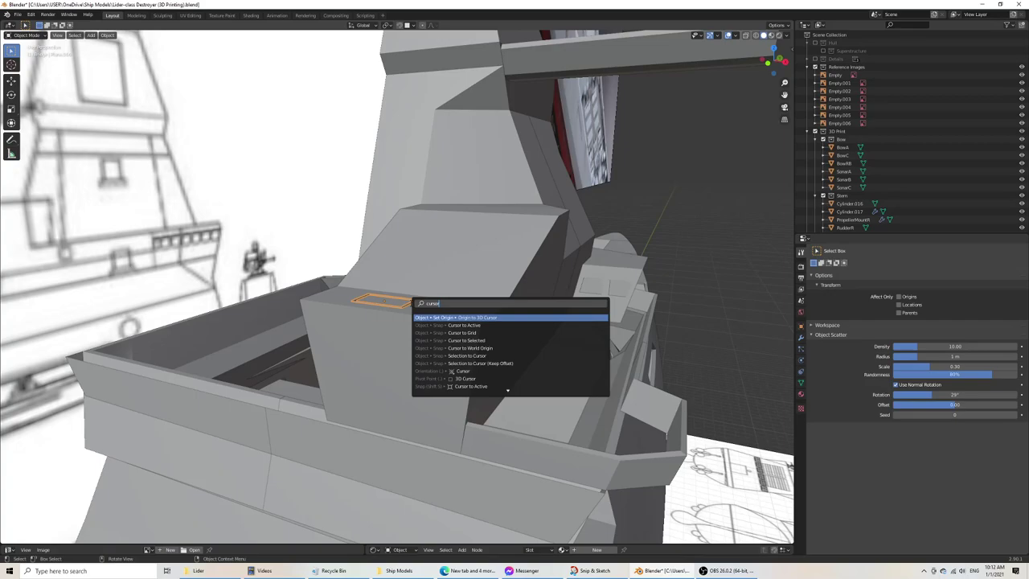
key(Down)
key(Down)
key(Down)
key(Down)
key(Down)
key(Down)
key(Down)
key(Down)
key(Down)
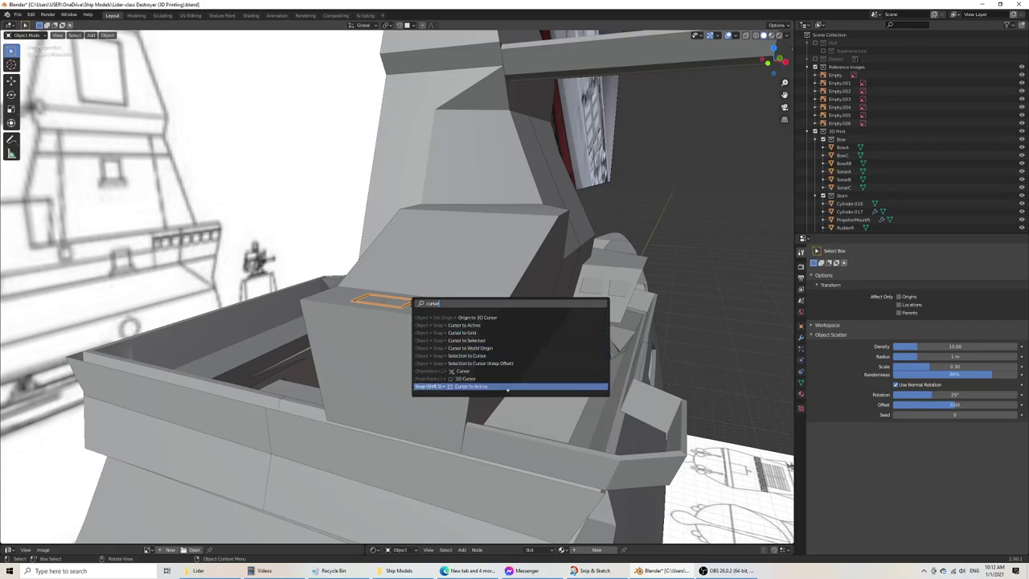
key(Return)
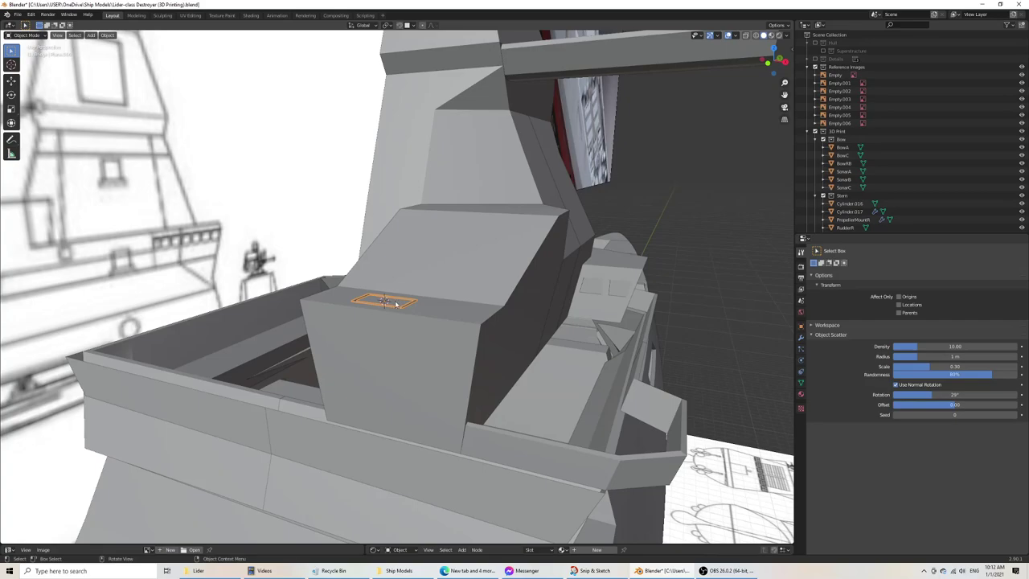
Step: Add a cube at the 3D cursor and enter Edit Mode
click(683, 188)
key(shift+a)
mouse_move(659, 190)
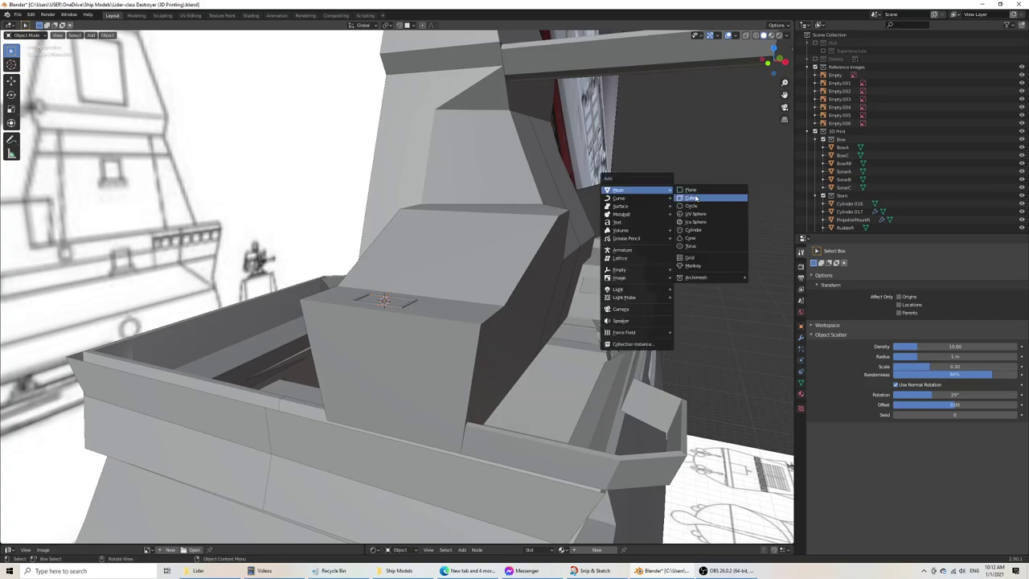
click(693, 199)
key(Tab)
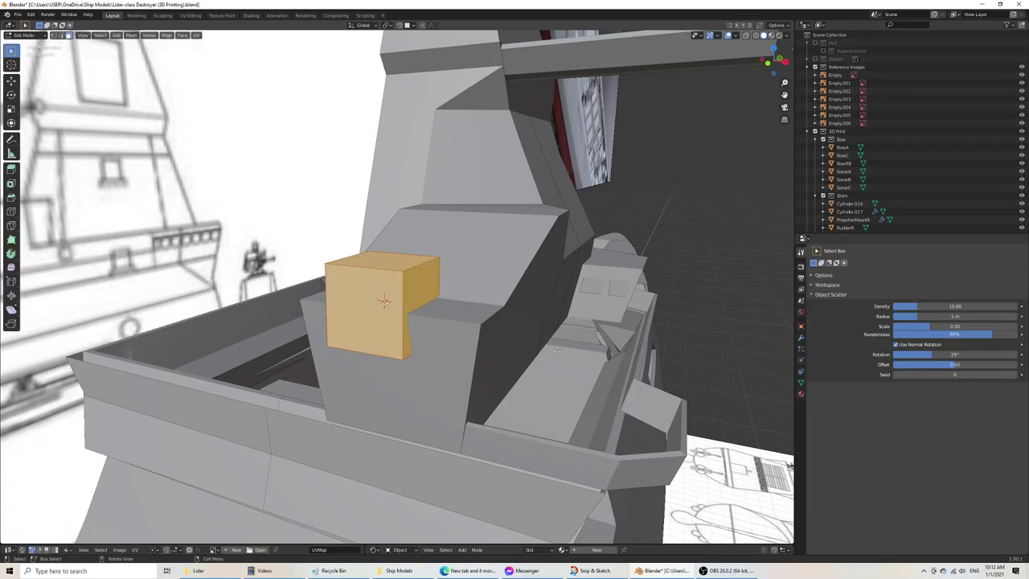
Step: Scale the cube uniformly down to the small thickness of a grille bar at the centre of the frame opening
key(s)
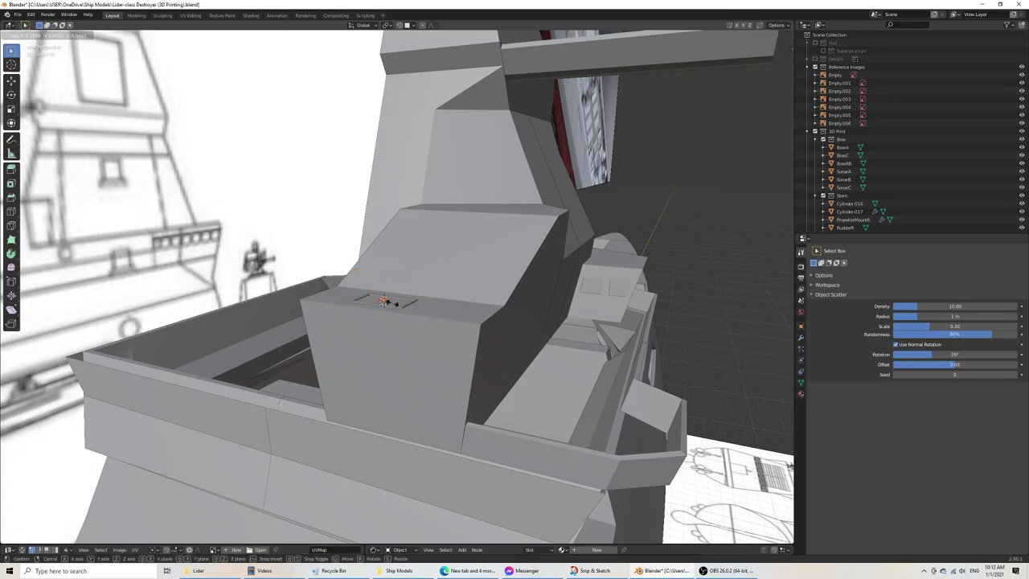
click(395, 304)
scroll(402, 338, up, 5)
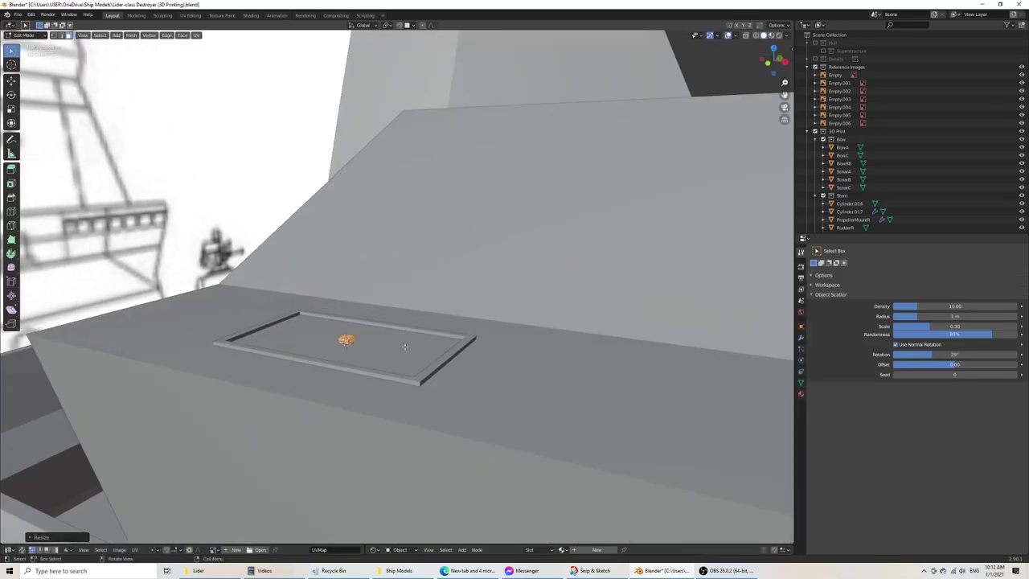
key(KP_7)
scroll(466, 306, down, 3)
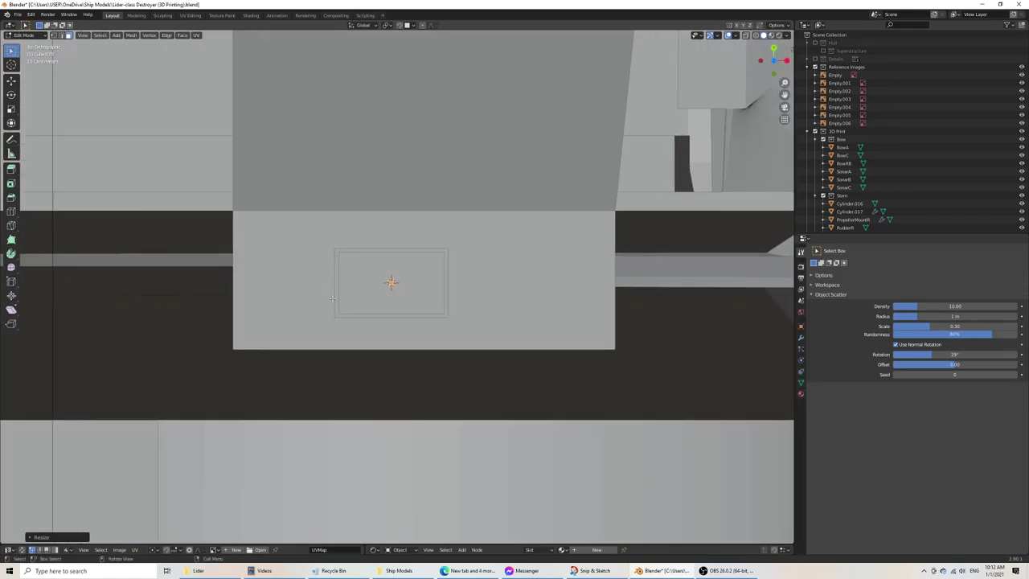
key(s)
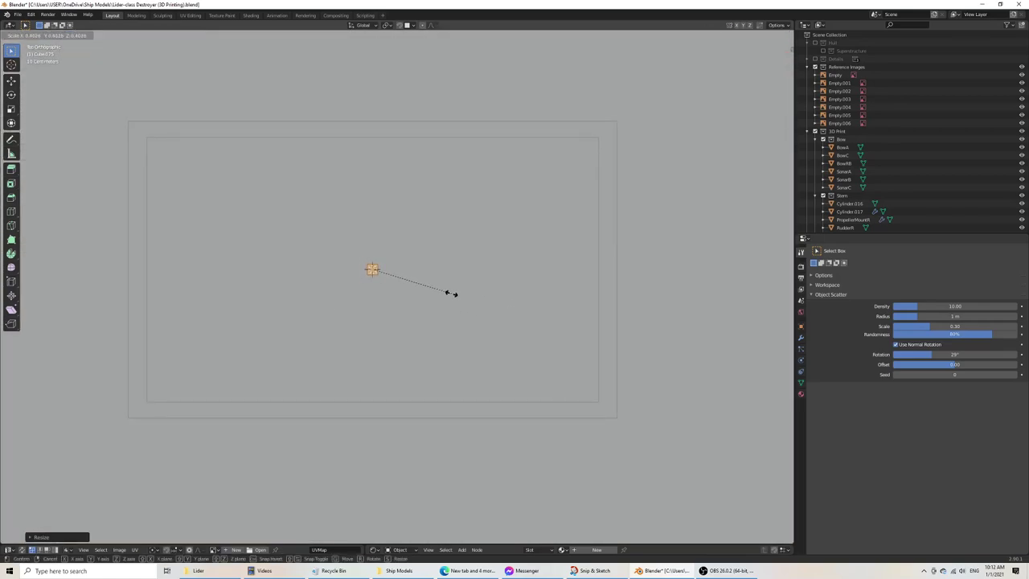
click(452, 294)
key(Tab)
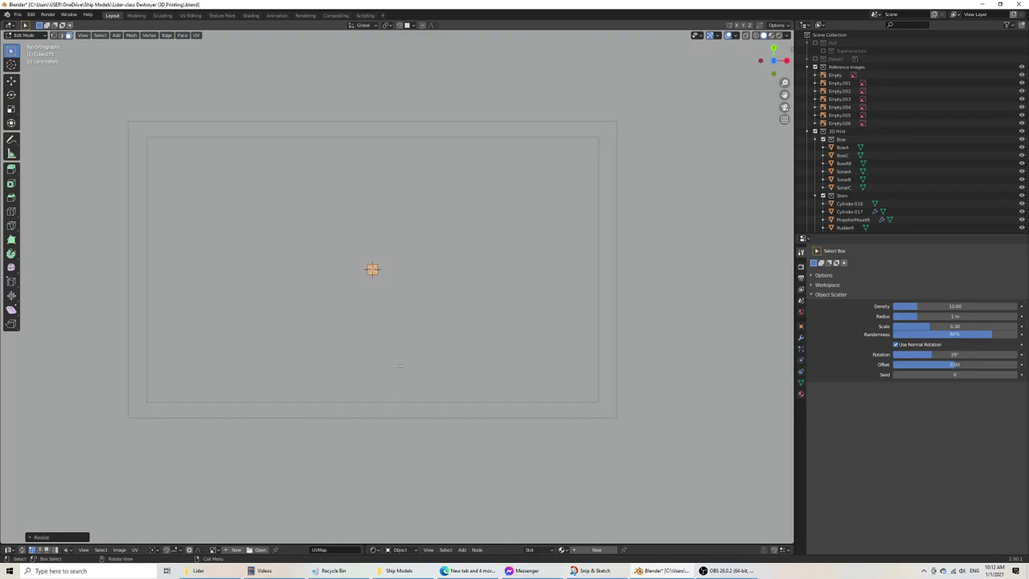
Step: Stretch the small cube along Y into a bar spanning the frame's opening, and display the model in wireframe
key(s)
key(y)
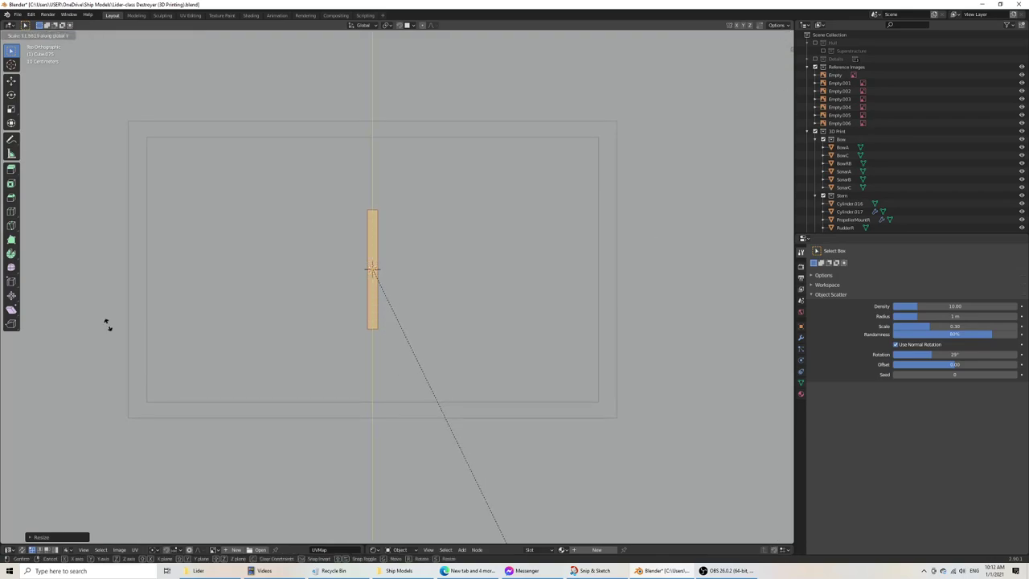
click(497, 164)
key(z)
click(409, 166)
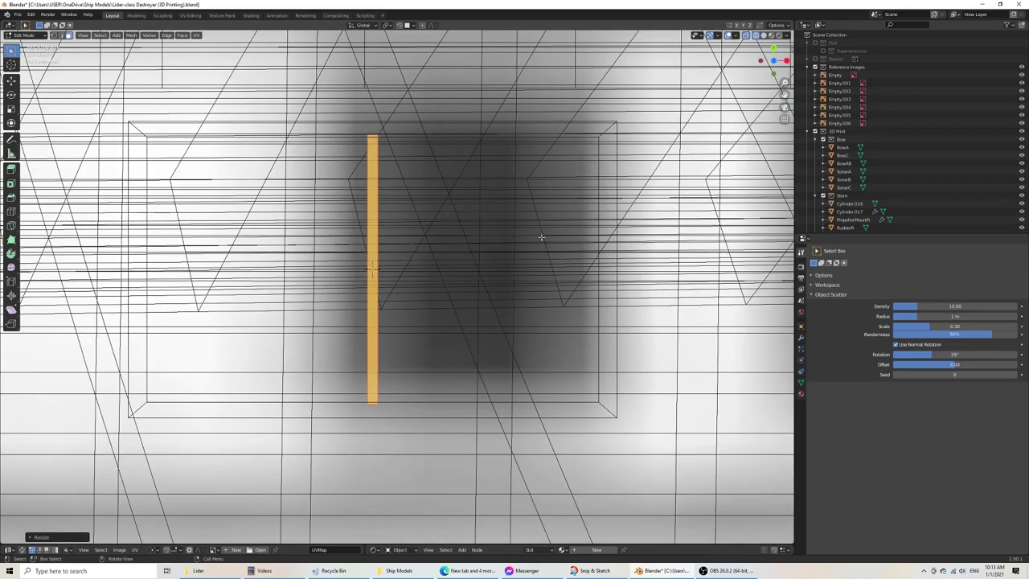
Step: Narrow the grille bar along X
key(s)
key(x)
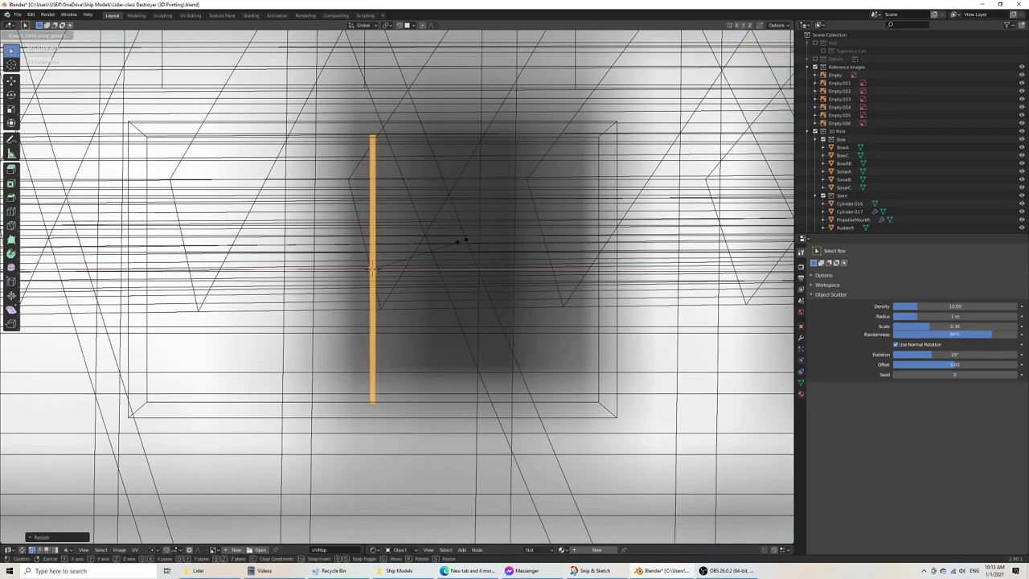
click(468, 241)
scroll(418, 310, down, 4)
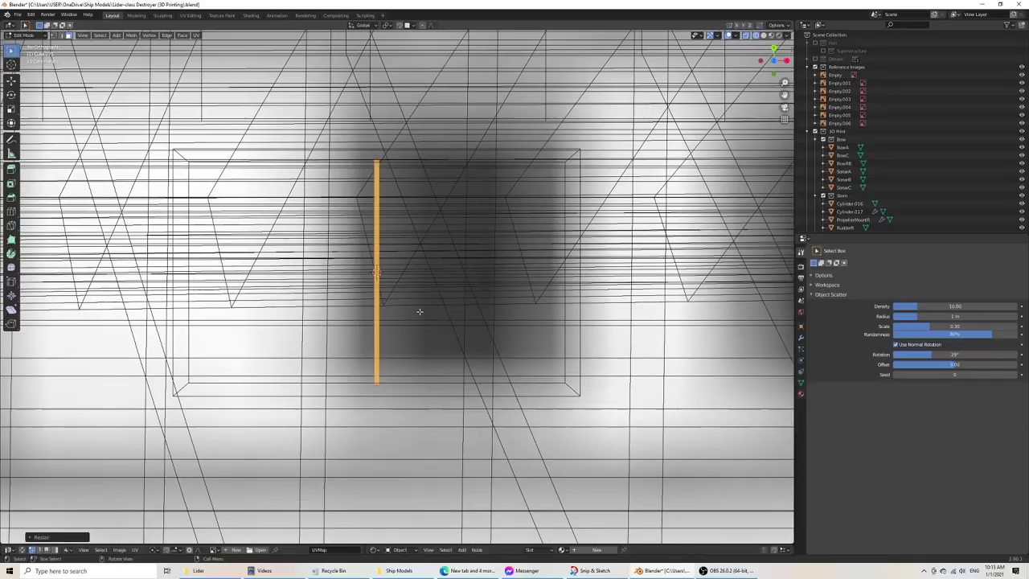
Step: Select a long horizontal face of the bar and move it along Z to fit the frame's height
mouse_move(418, 311)
middle_down()
mouse_move(557, 541)
mouse_move(483, 402)
mouse_move(305, 225)
mouse_move(315, 217)
mouse_move(365, 272)
mouse_move(374, 257)
mouse_move(378, 268)
mouse_move(363, 278)
mouse_move(343, 265)
middle_up()
scroll(305, 225, up, 3)
key(z)
click(361, 208)
key(z)
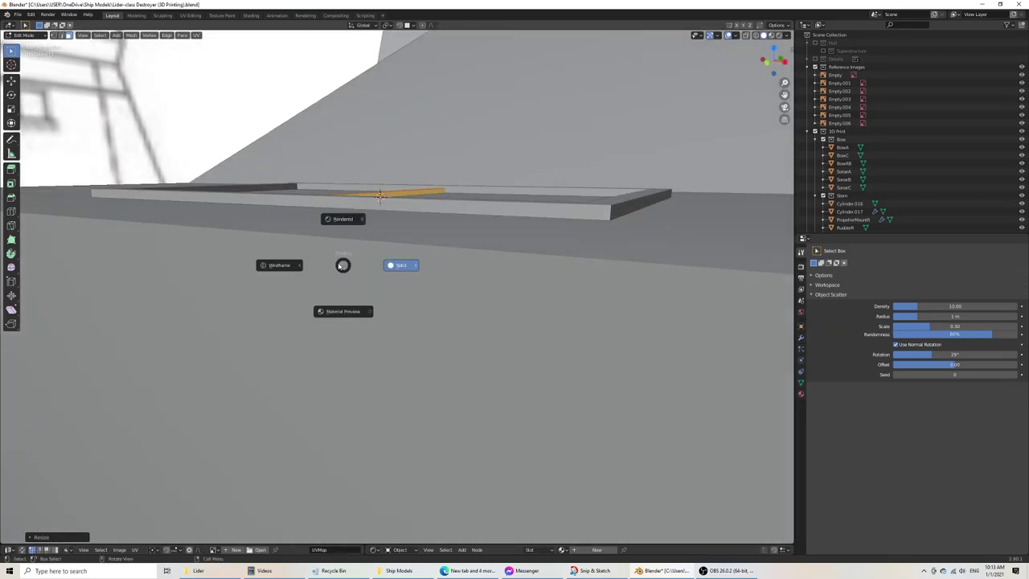
click(276, 265)
middle_drag(276, 264, 277, 256)
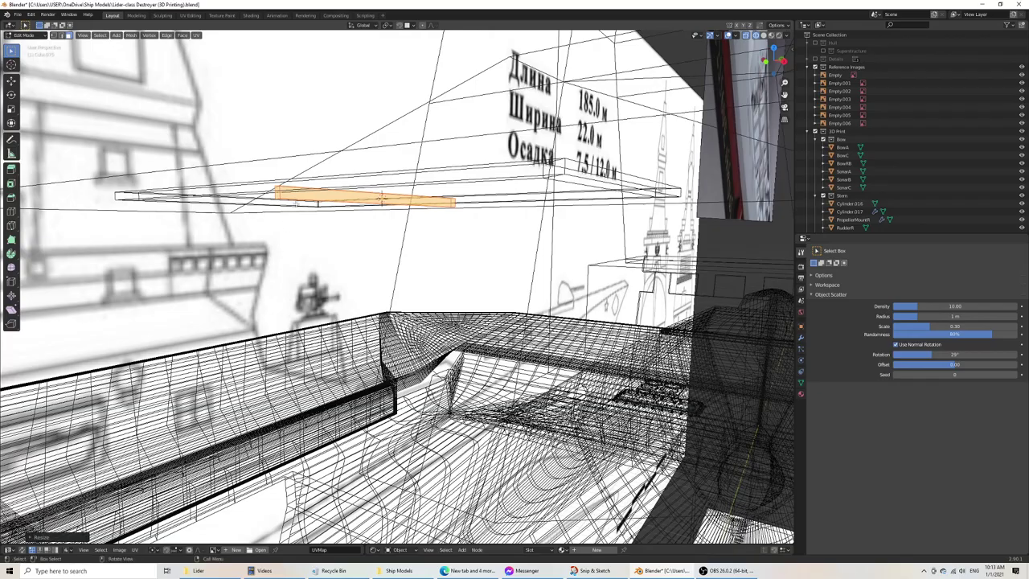
middle_drag(297, 204, 391, 202)
click(328, 217)
mouse_move(330, 218)
middle_down()
mouse_move(365, 239)
mouse_move(349, 208)
mouse_move(383, 202)
mouse_move(317, 226)
mouse_move(244, 223)
mouse_move(340, 282)
mouse_move(242, 253)
middle_up()
scroll(348, 215, up, 2)
key(g)
key(z)
click(338, 271)
Step: Fine-tune the bar's height within the frame by moving its long face slightly along Z
mouse_move(487, 188)
middle_down()
mouse_move(460, 163)
mouse_move(475, 191)
middle_up()
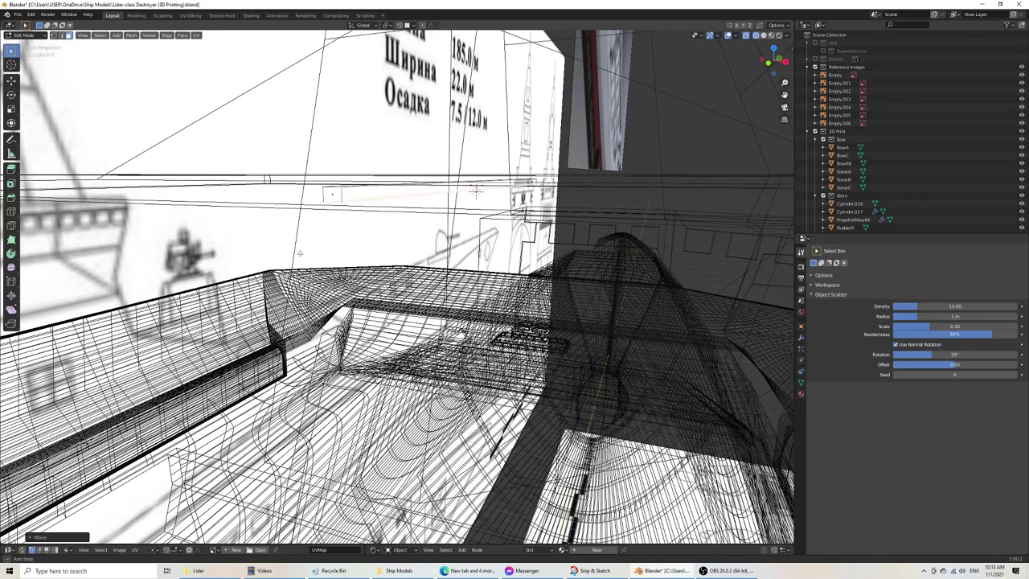
key(g)
click(298, 254)
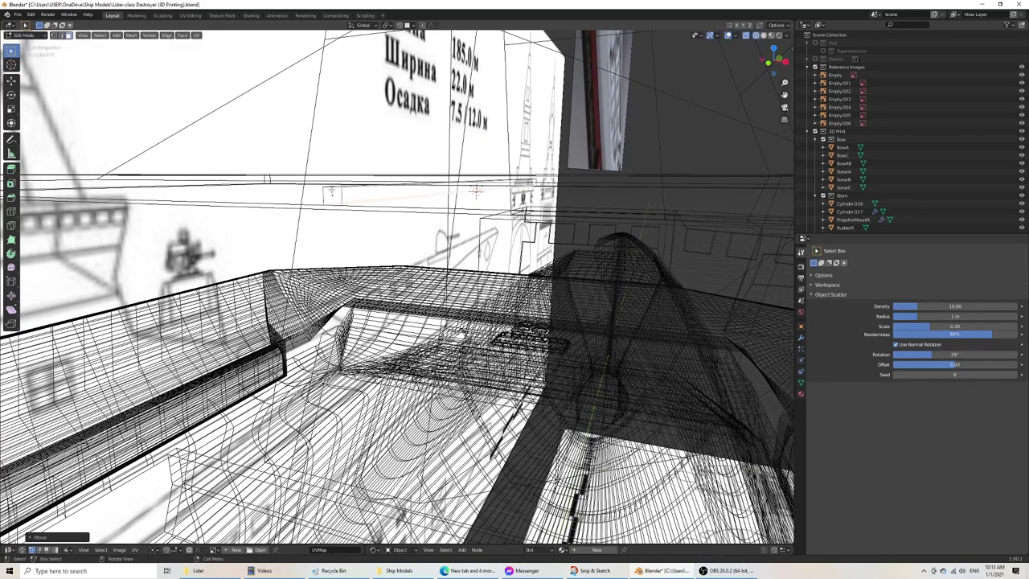
middle_drag(332, 191, 507, 169)
click(507, 170)
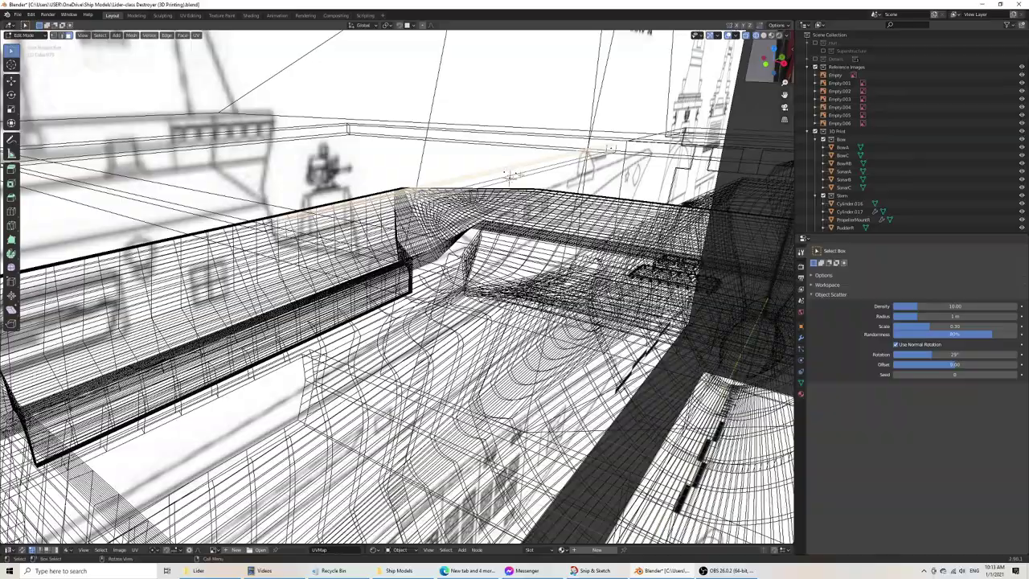
key(g)
key(z)
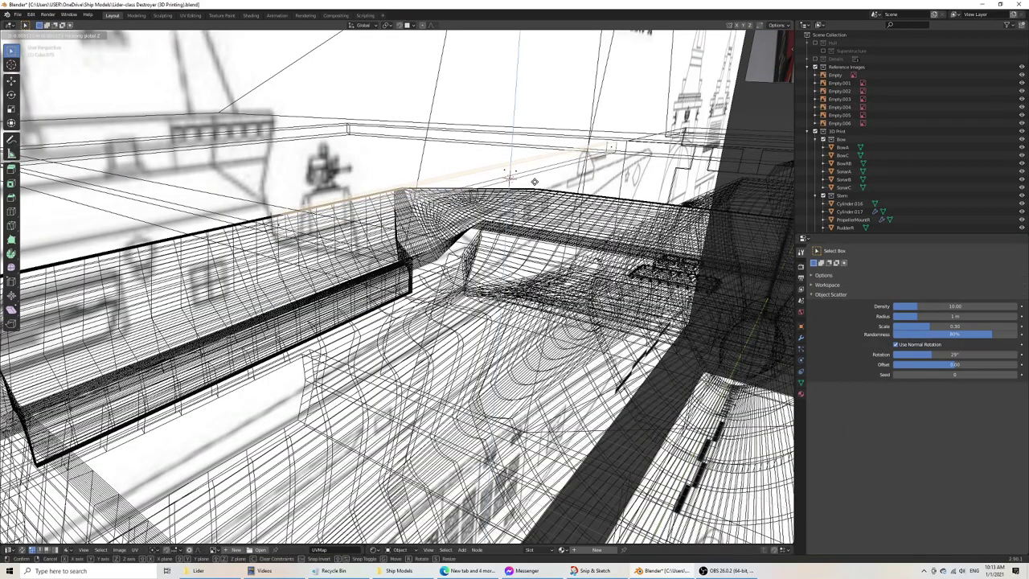
click(533, 182)
Step: View the bar from above in solid shading and save the file
middle_drag(509, 176, 518, 117)
key(KP_7)
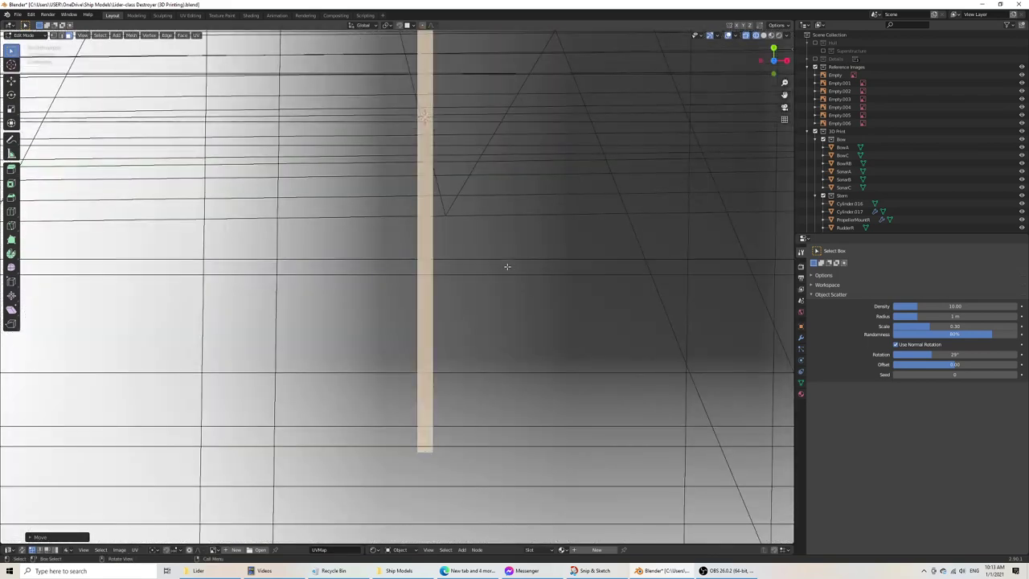
scroll(430, 302, down, 7)
key(z)
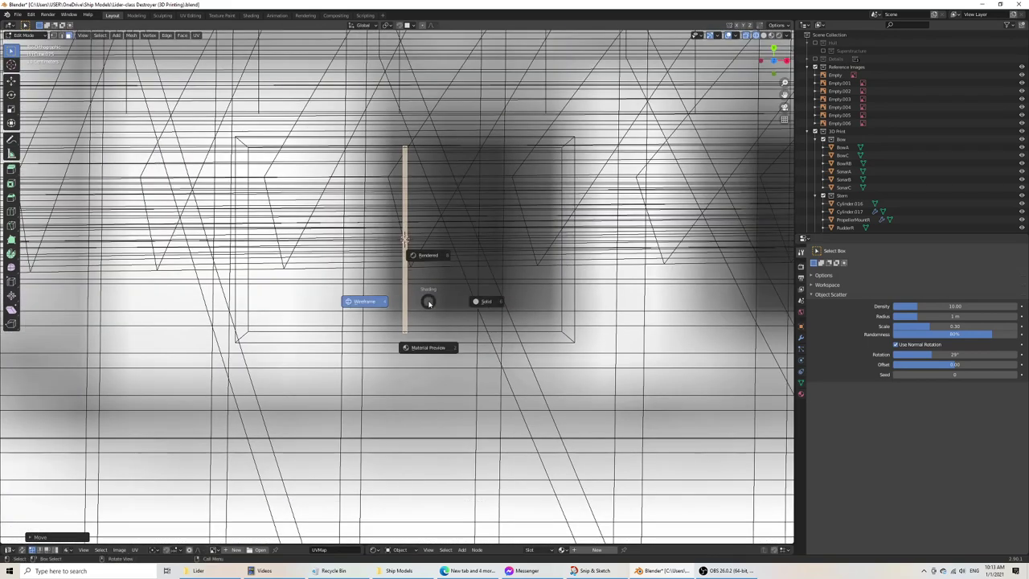
click(477, 299)
key(ctrl+s)
Step: In Object Mode, move the bar along X to just inside the left inner edge of the vent frame
key(Tab)
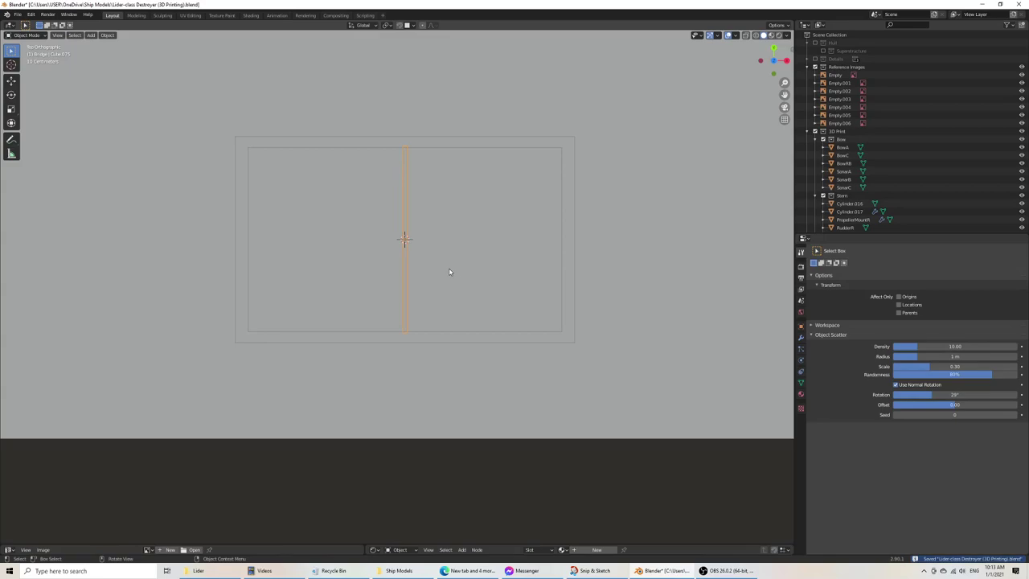
key(g)
key(x)
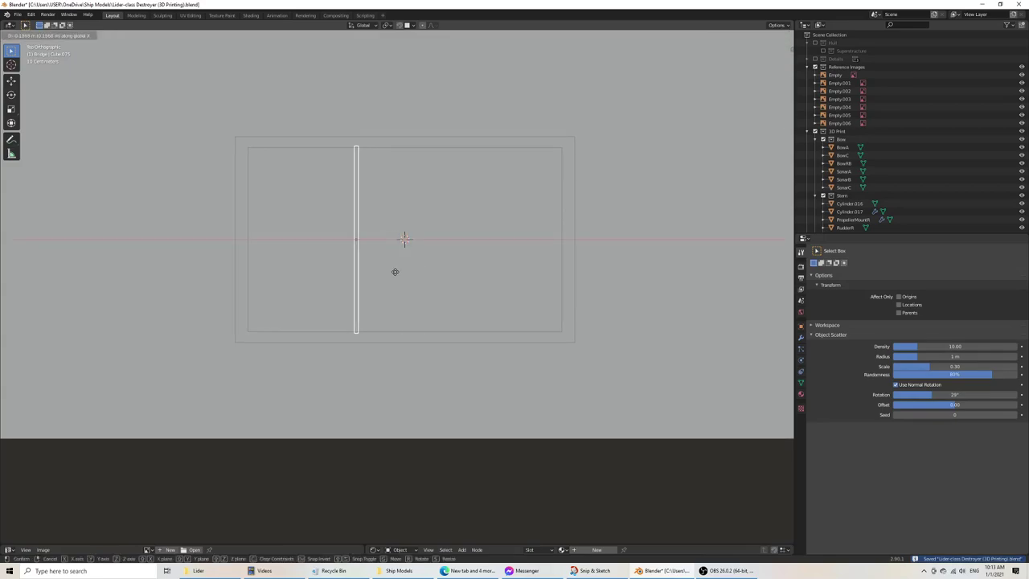
click(300, 281)
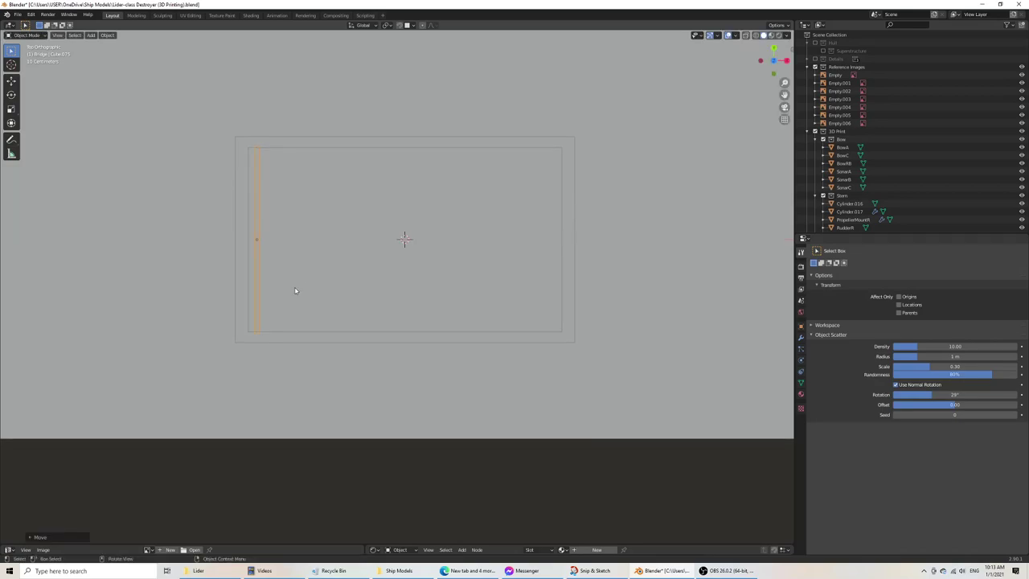
Step: Add an Array modifier to the bar with a count of 30 and a relative offset factor X of 2.7
click(802, 339)
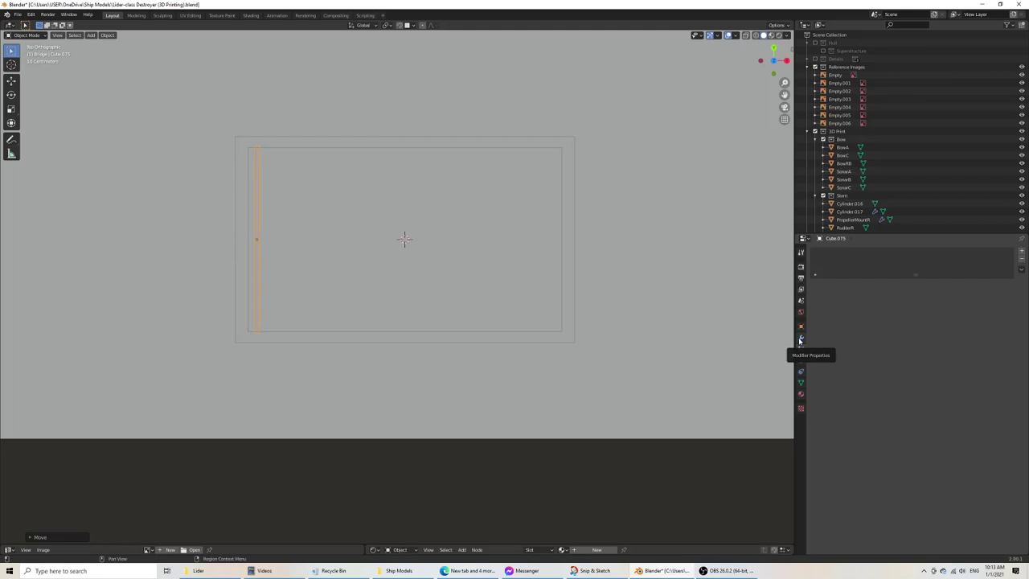
click(860, 251)
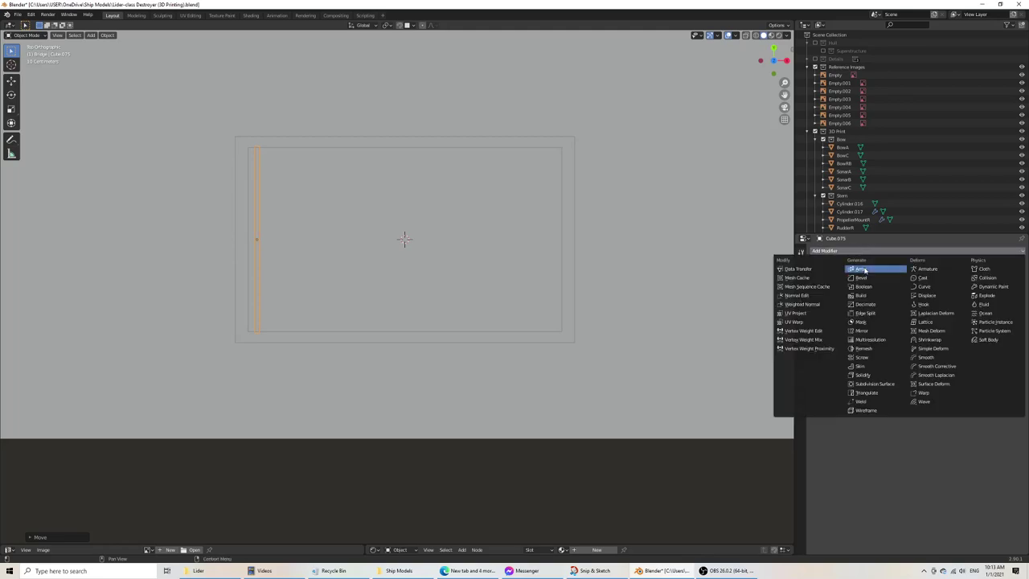
click(860, 268)
click(965, 286)
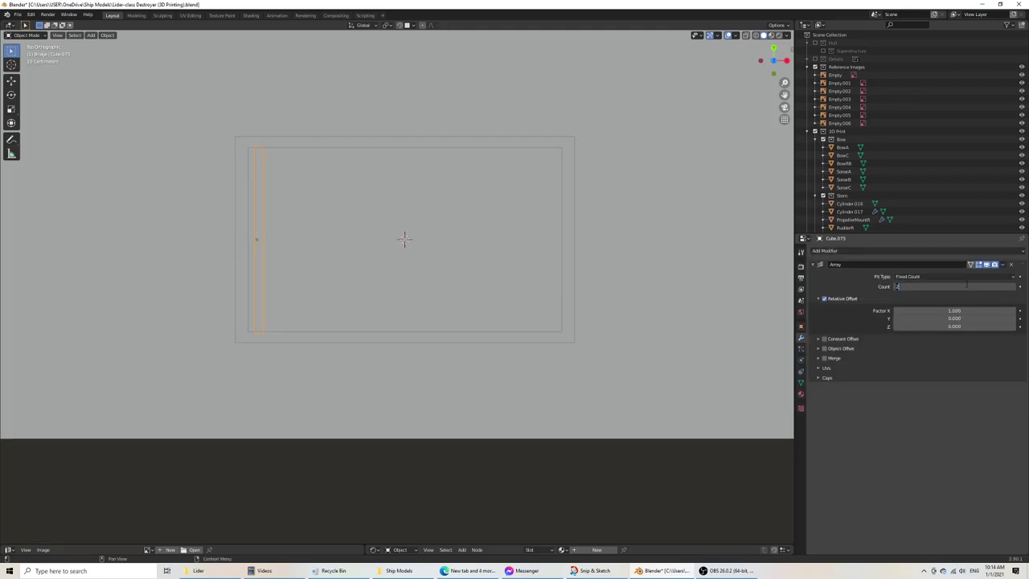
text(30)
key(Return)
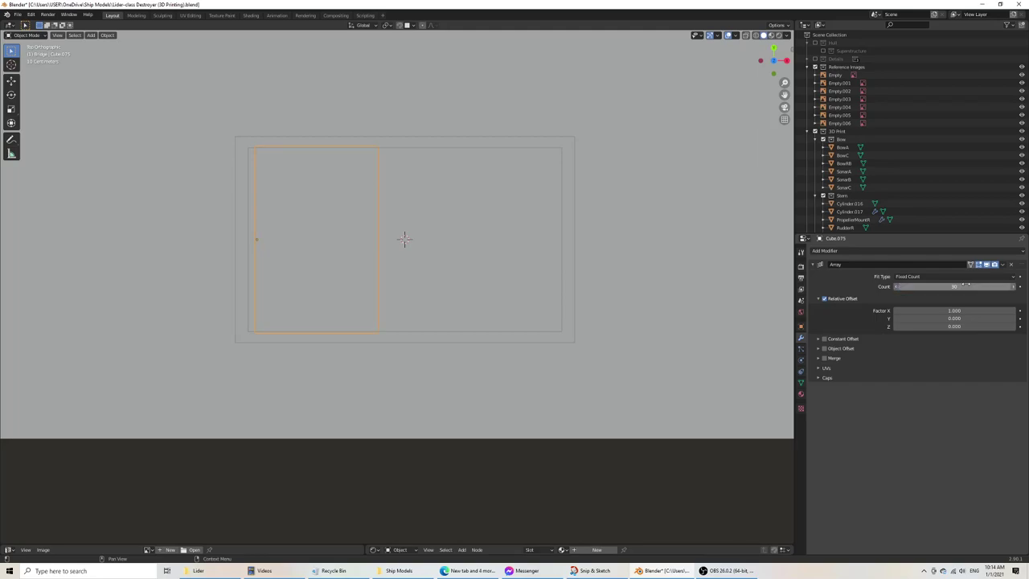
key(Return)
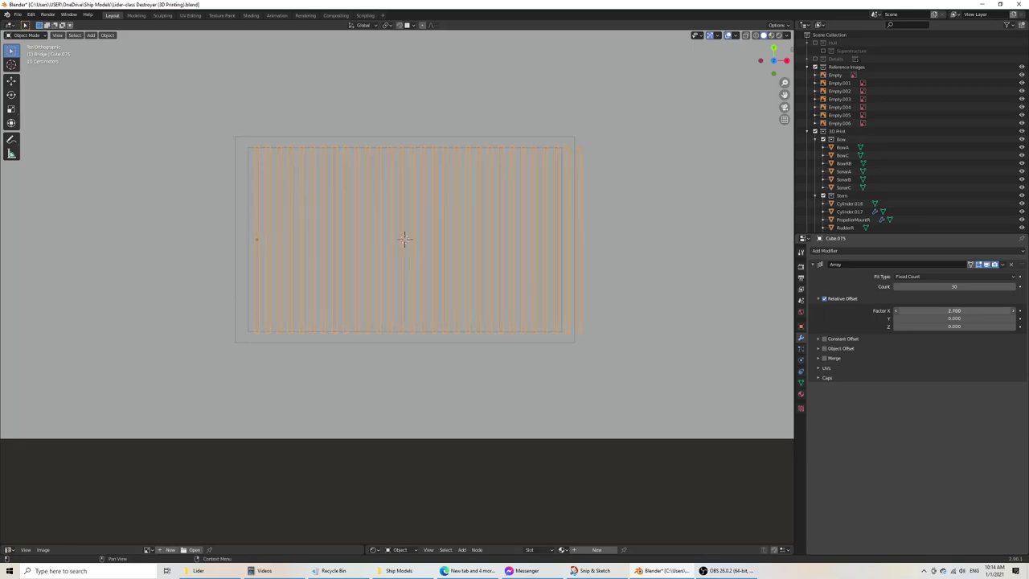
Step: Try an array count of 25, and settle on 28 so the bars fit inside the frame
click(967, 283)
text(25)
key(Return)
click(966, 287)
text(28)
key(Return)
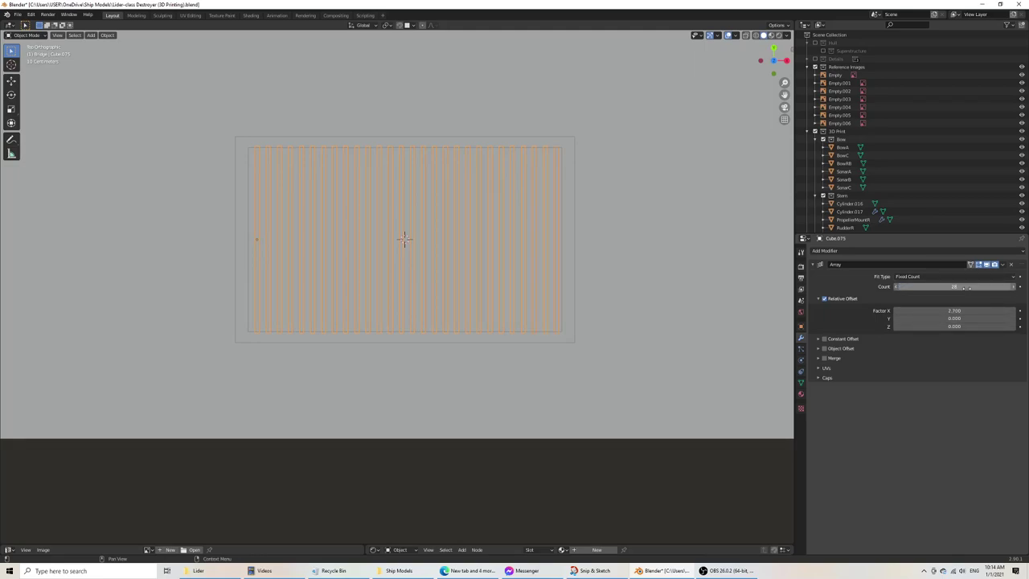
Step: Fine-tune the bar spacing by setting the array's relative offset factor X to 2.66
click(896, 311)
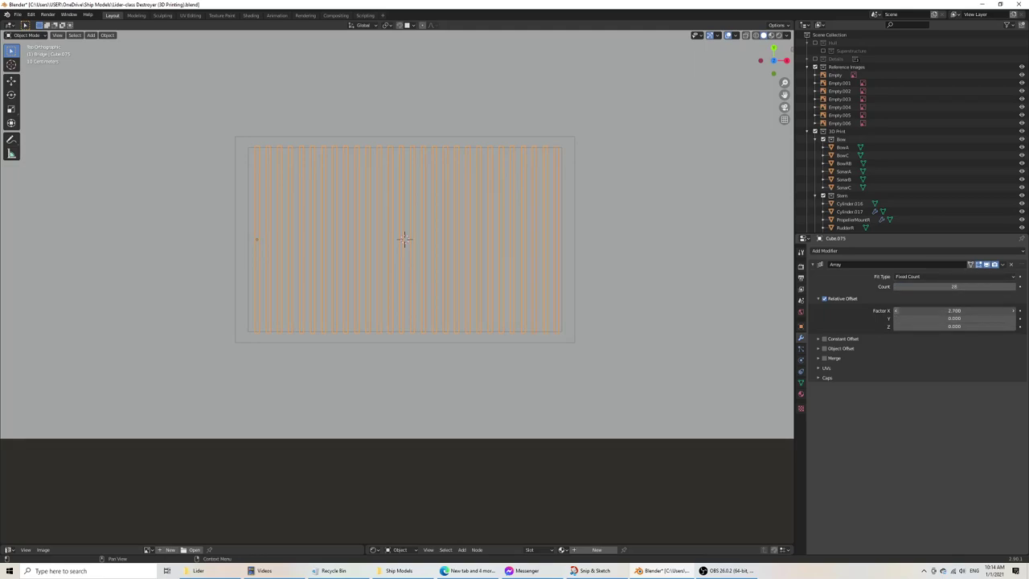
click(1013, 311)
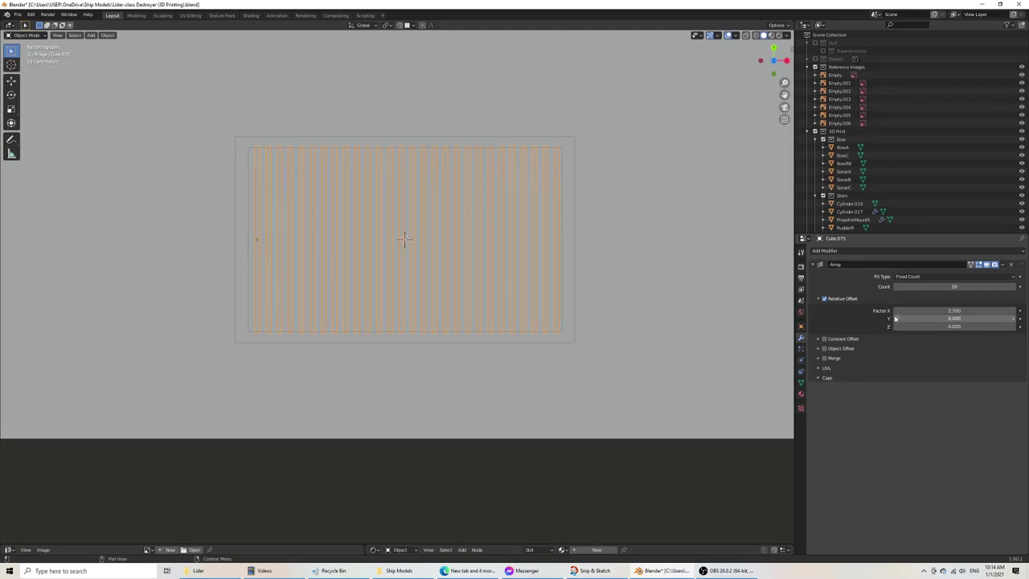
click(964, 310)
text(2.3)
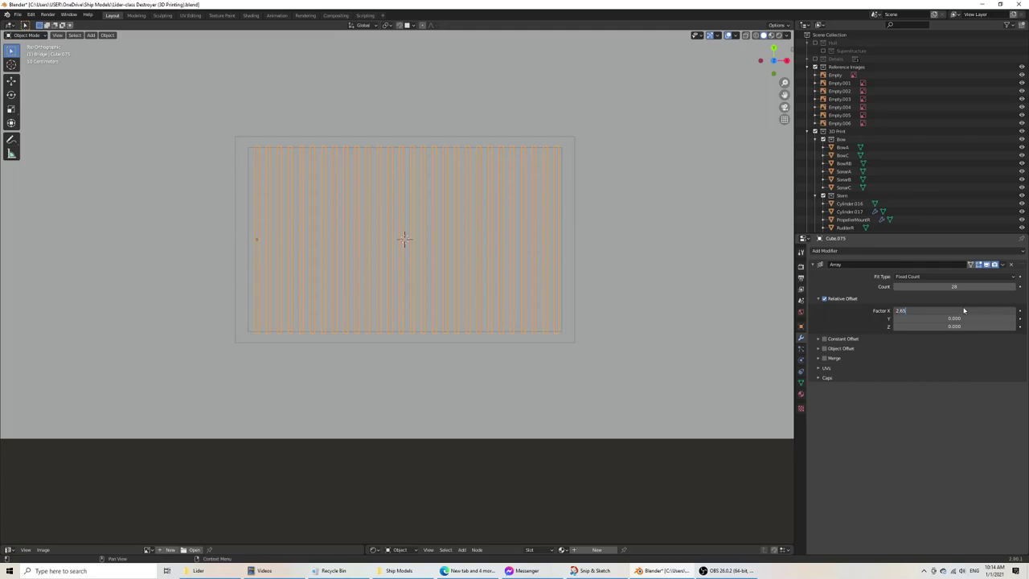
text(5)
key(Return)
click(964, 311)
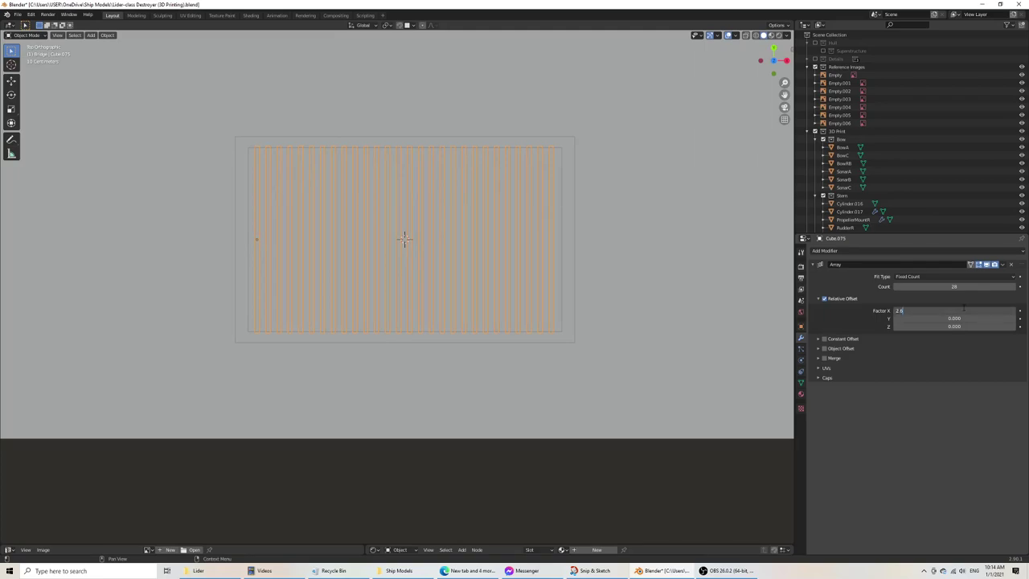
key(Return)
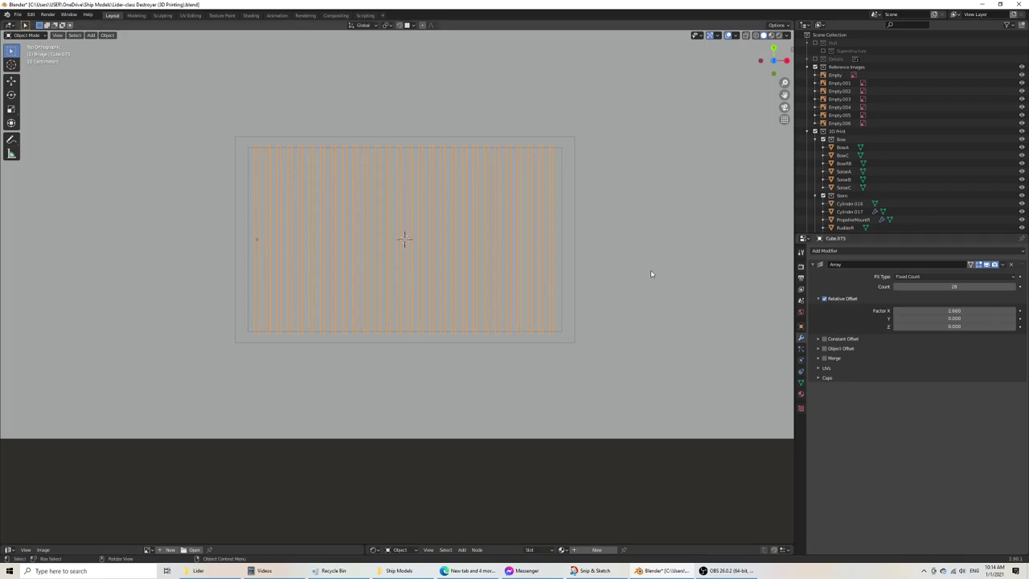
Step: Nudge the row of bars along X to centre it in the frame opening, and save the file
scroll(667, 249, up, 3)
shift+middle_drag(688, 201, 668, 273)
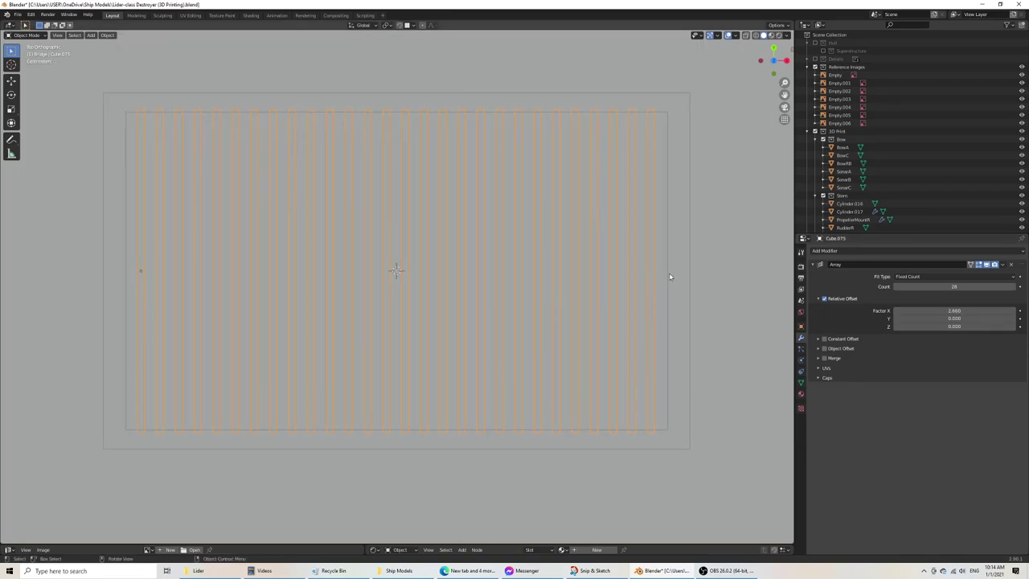
key(g)
key(x)
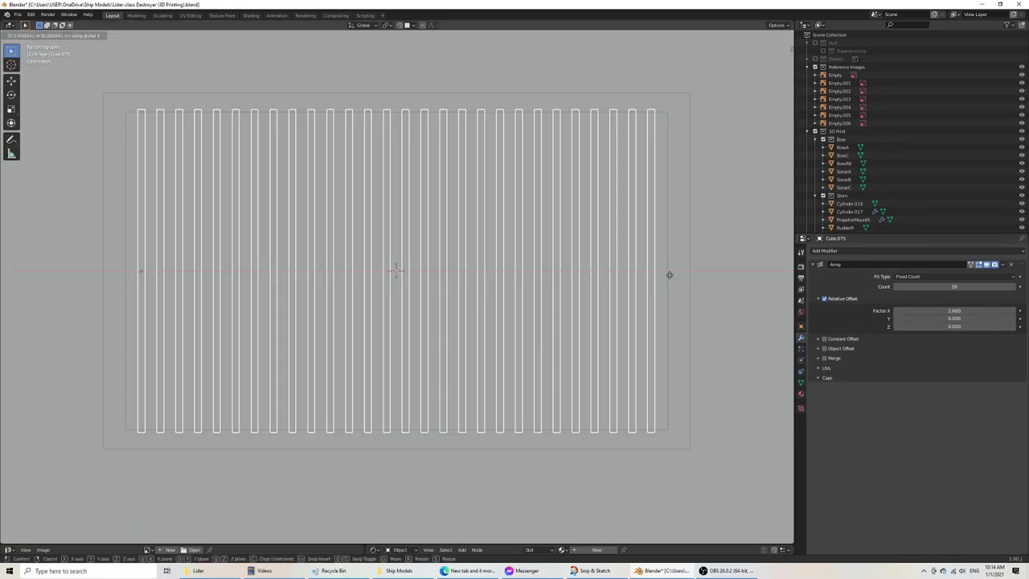
click(669, 275)
key(ctrl+s)
Step: Add the vent frame to the selection as the active object and merge the bars into it with a destructive Boolean Union
scroll(594, 300, down, 6)
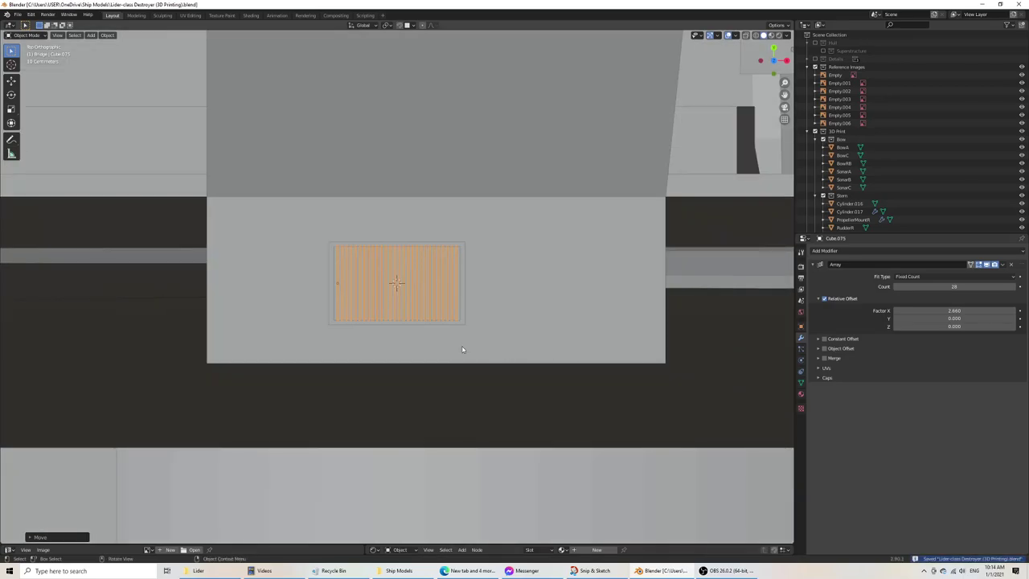
middle_drag(462, 350, 459, 314)
scroll(458, 323, up, 5)
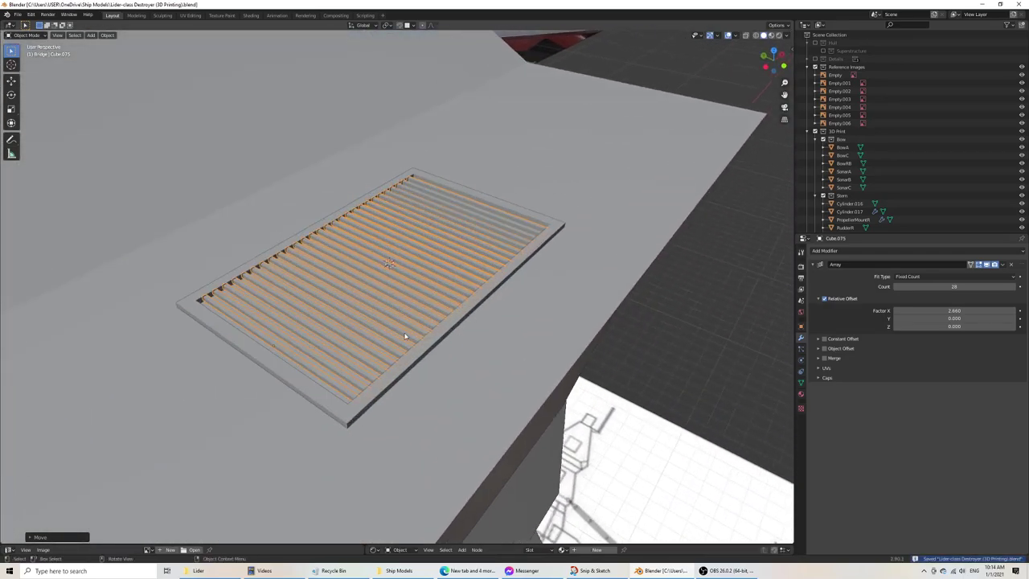
middle_drag(405, 336, 372, 337)
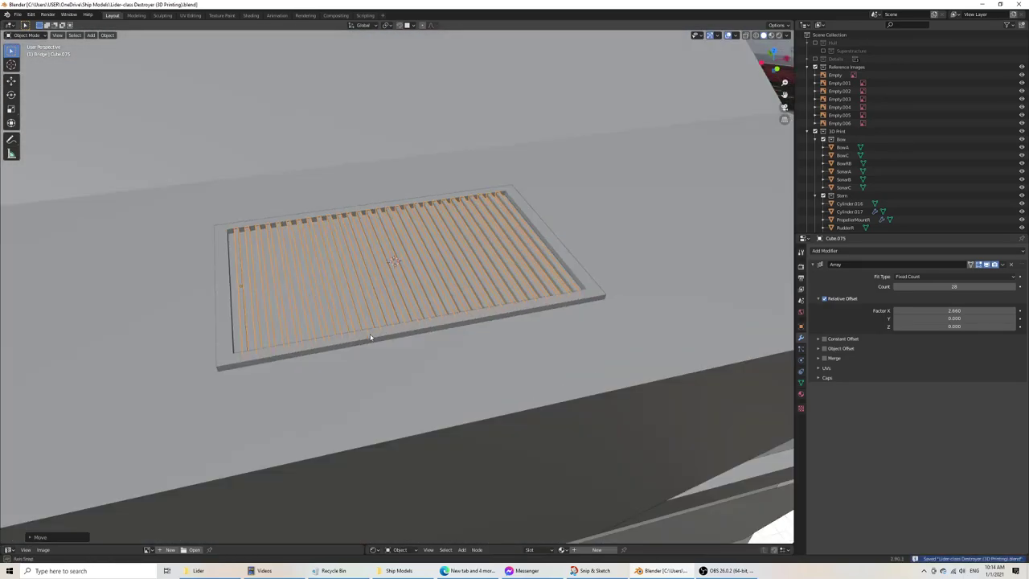
shift+click(533, 221)
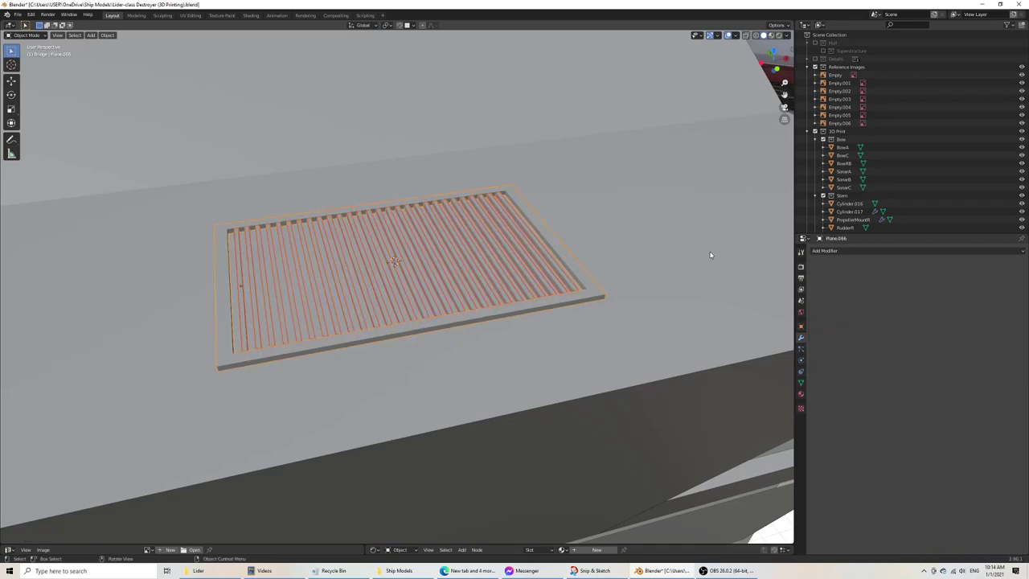
key(n)
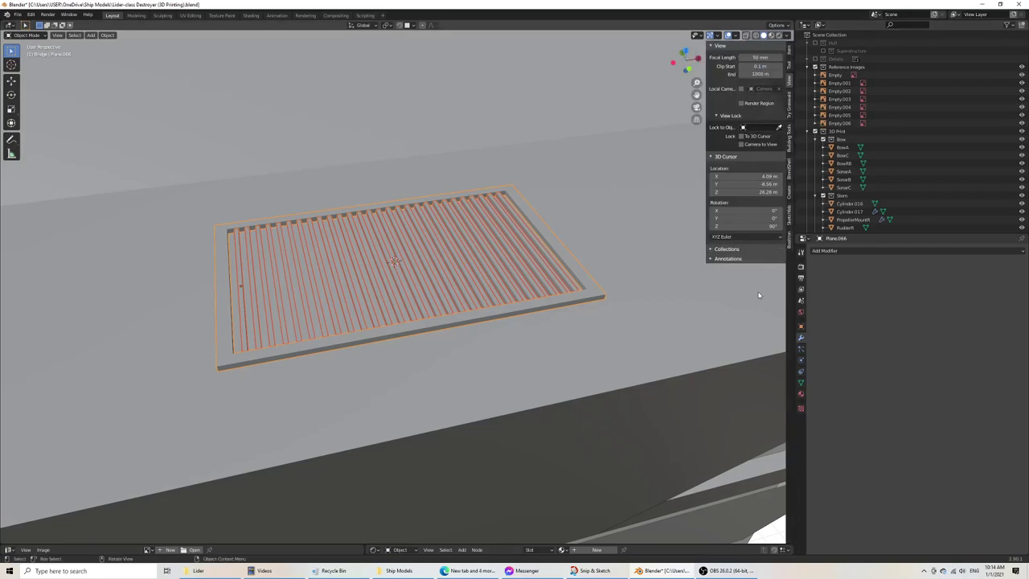
click(789, 241)
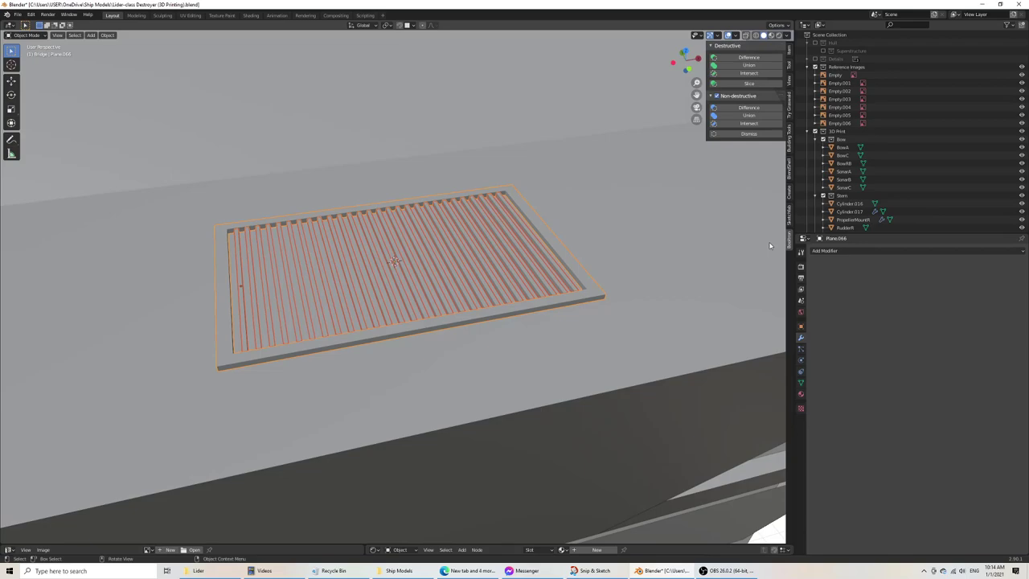
click(747, 66)
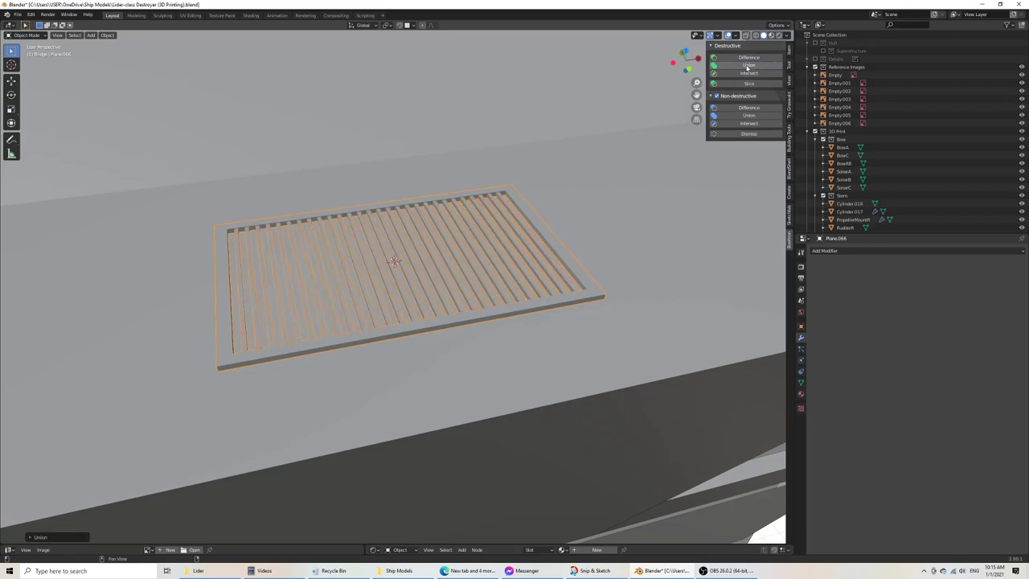
Step: Examine the merged vent grille up close in wireframe and solid shading to check the Boolean result
scroll(399, 253, up, 3)
mouse_move(400, 252)
middle_down()
mouse_move(443, 243)
mouse_move(368, 227)
mouse_move(333, 273)
mouse_move(453, 352)
middle_up()
key(z)
click(371, 242)
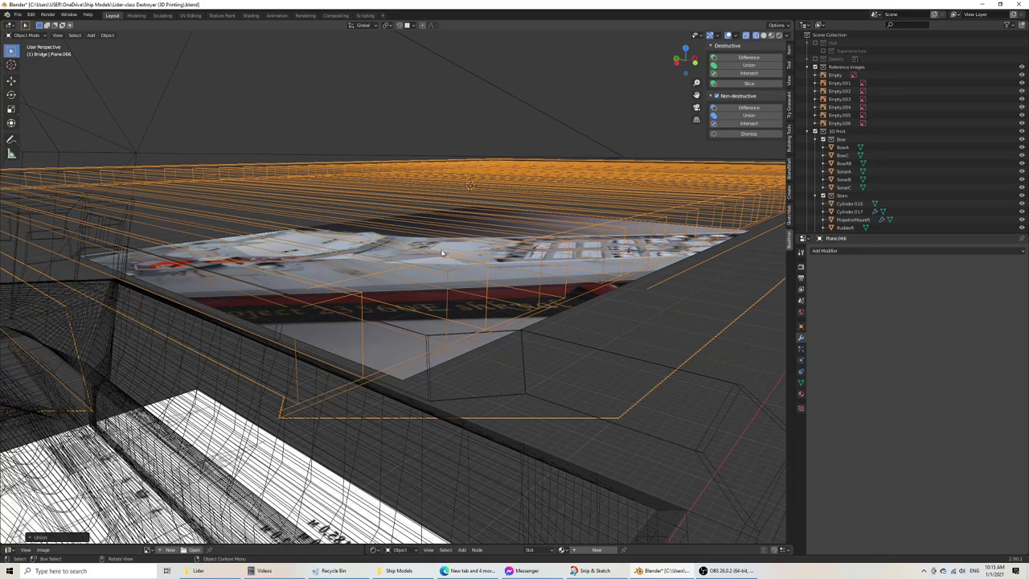
mouse_move(522, 322)
middle_down()
mouse_move(493, 329)
mouse_move(540, 314)
mouse_move(476, 336)
middle_up()
key(z)
click(523, 336)
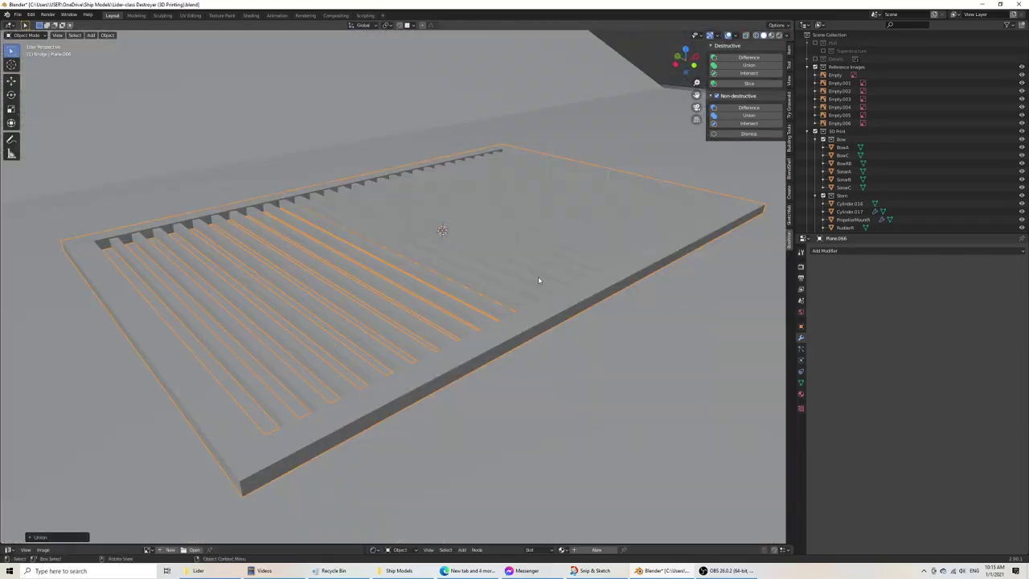
Step: Save the file with the merged vent grille after viewing its bars from several angles
mouse_move(538, 275)
middle_down()
mouse_move(554, 282)
mouse_move(160, 314)
middle_up()
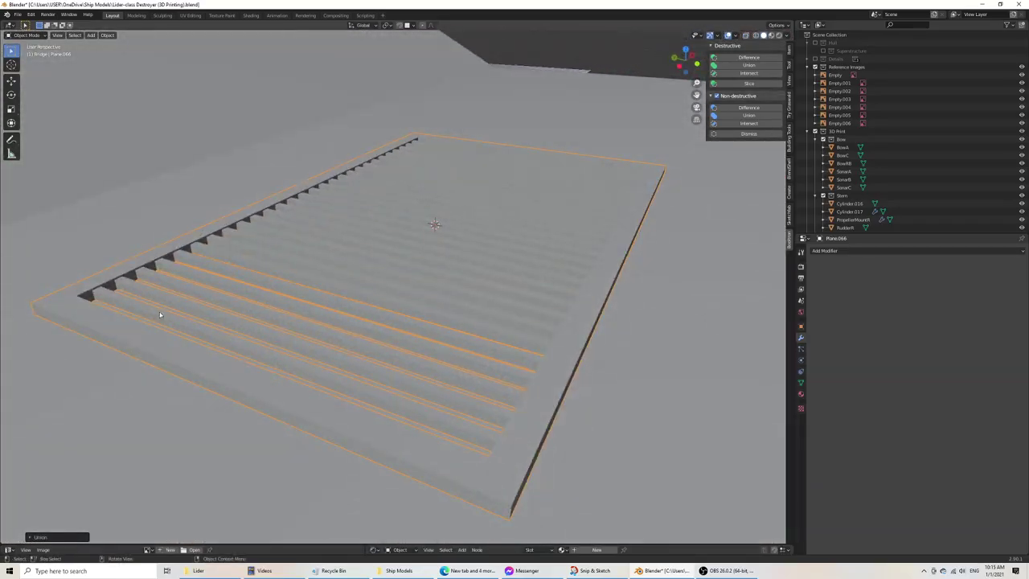
middle_drag(356, 305, 338, 321)
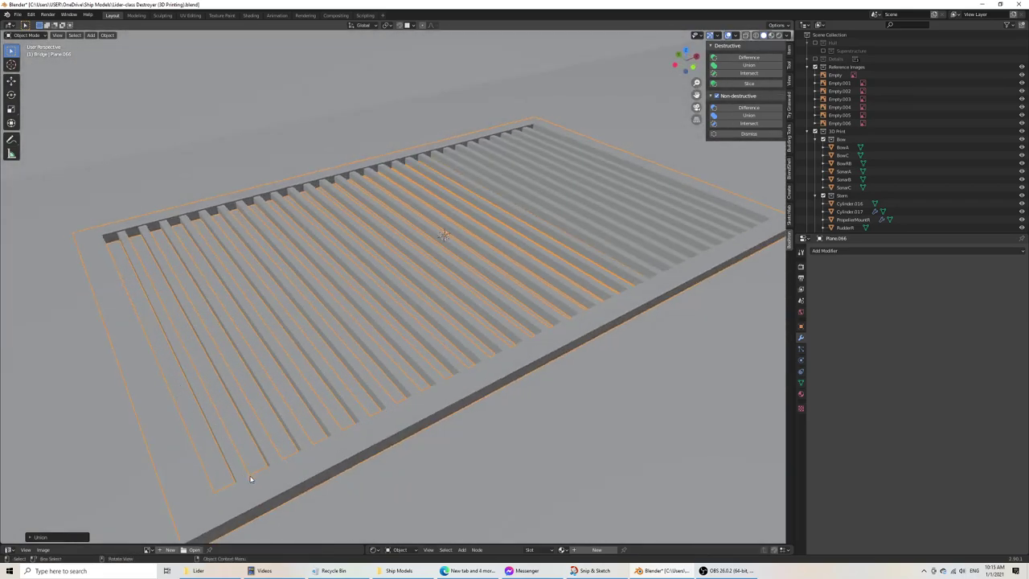
key(ctrl+s)
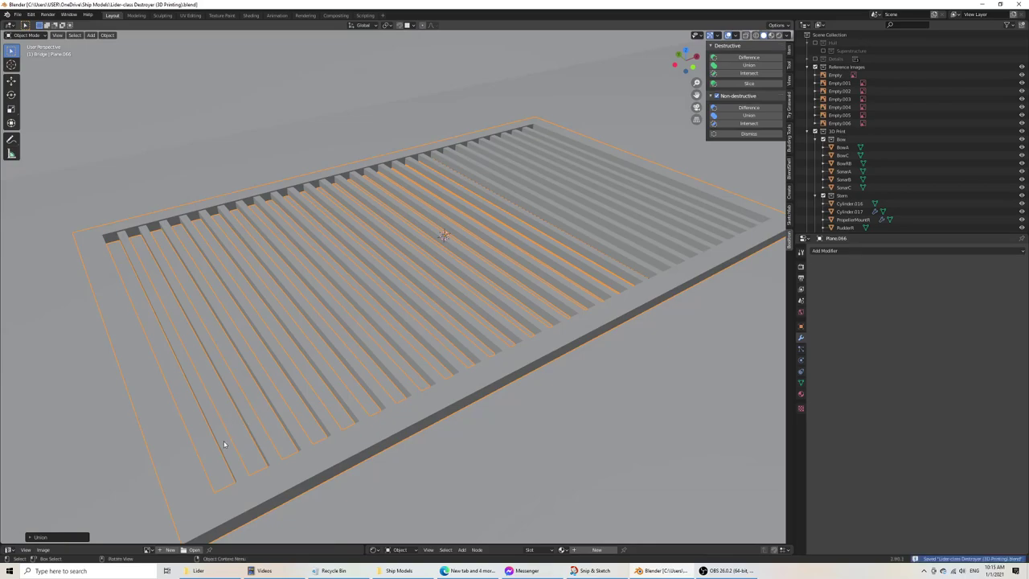
Step: Inspect the grille's underside and edge thickness in wireframe shading, and return to solid shading
middle_drag(222, 443, 242, 381)
key(z)
click(219, 378)
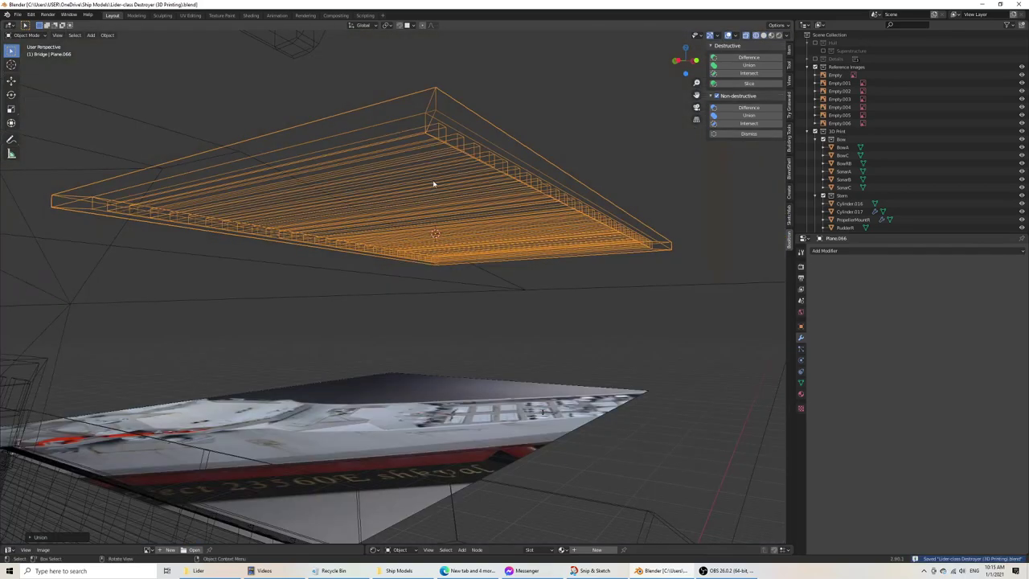
middle_drag(439, 134, 448, 104)
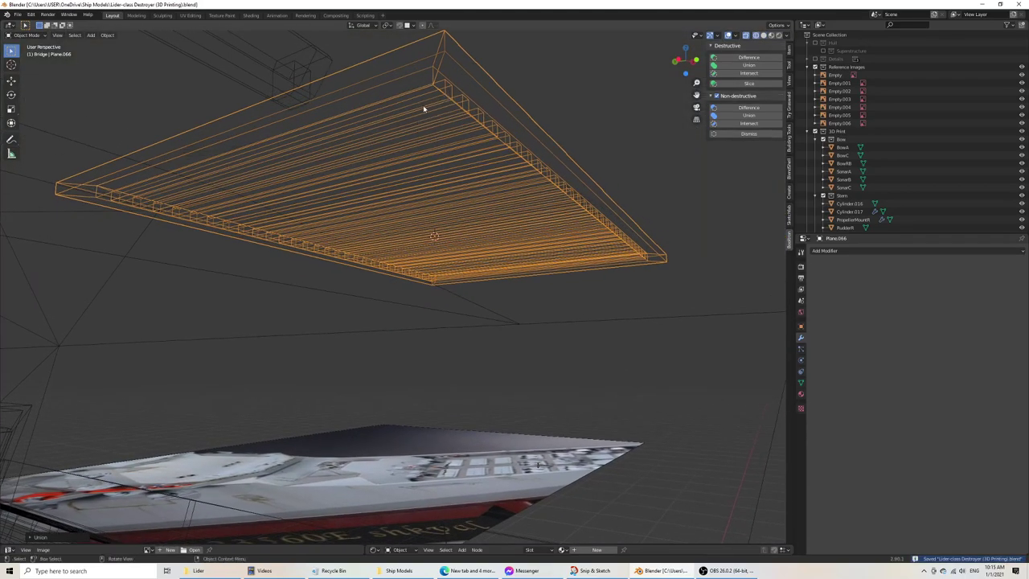
middle_drag(460, 176, 430, 188)
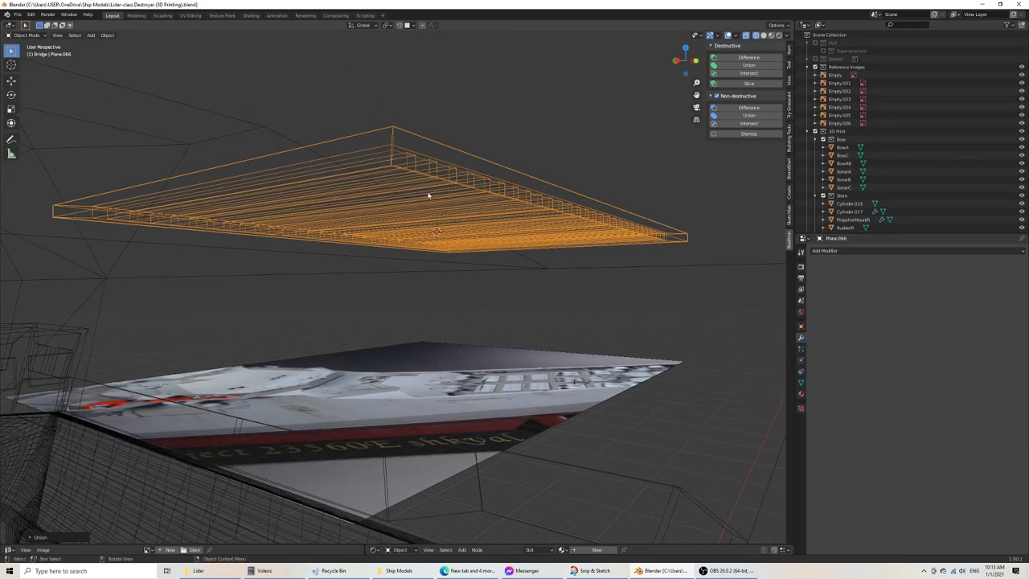
middle_drag(402, 219, 383, 232)
middle_drag(223, 289, 247, 280)
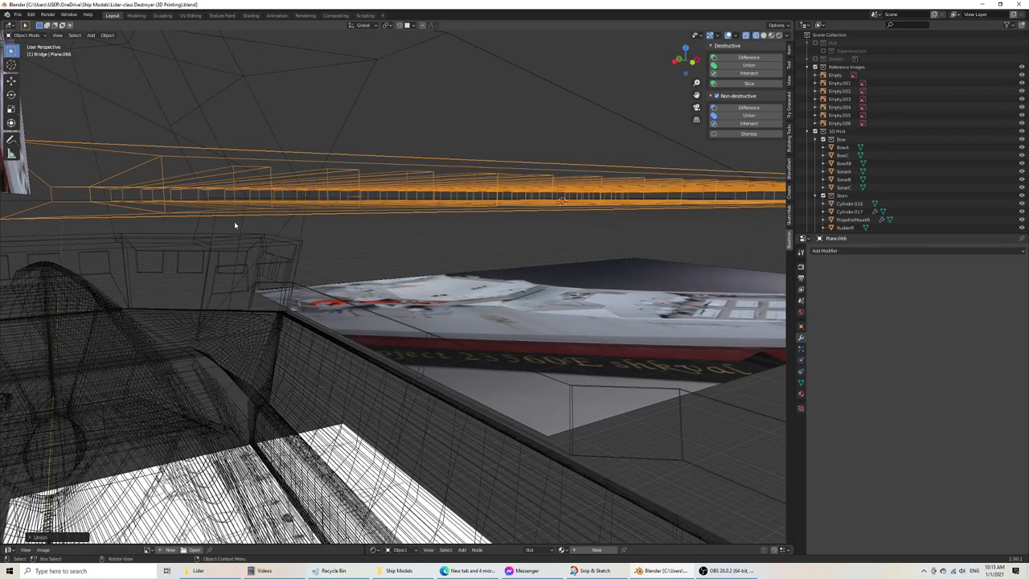
mouse_move(235, 225)
middle_down()
mouse_move(337, 179)
mouse_move(345, 213)
middle_up()
key(z)
click(401, 210)
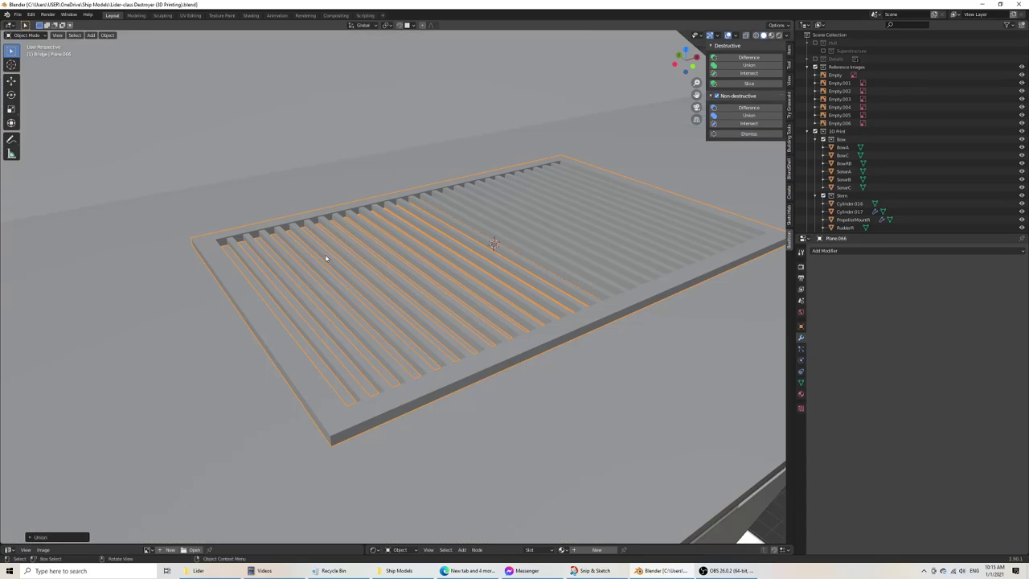
Step: Export only the selected vent grille as an STL named "ChimneyGrate Large" in the Ship Models folder
click(17, 14)
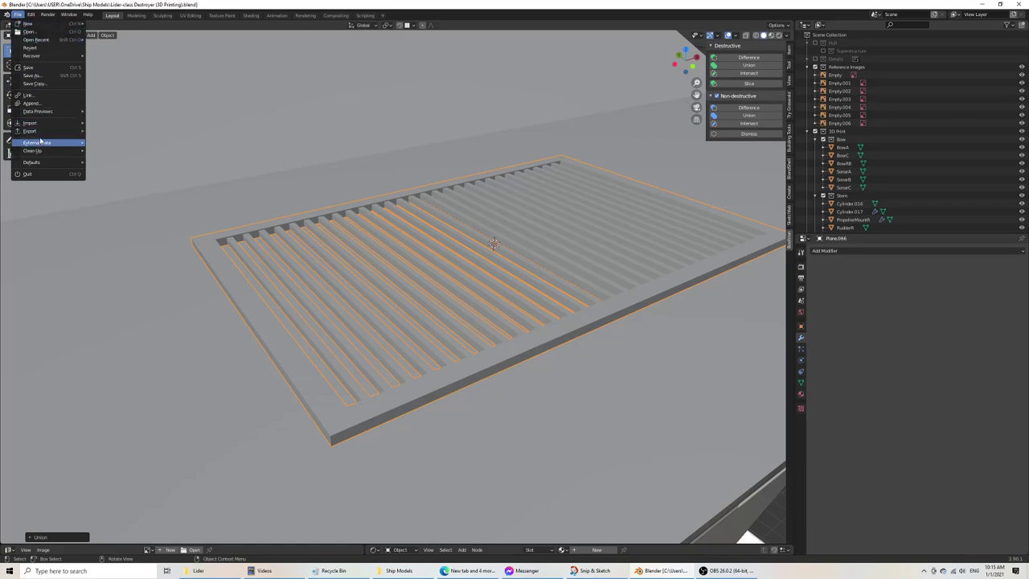
mouse_move(41, 131)
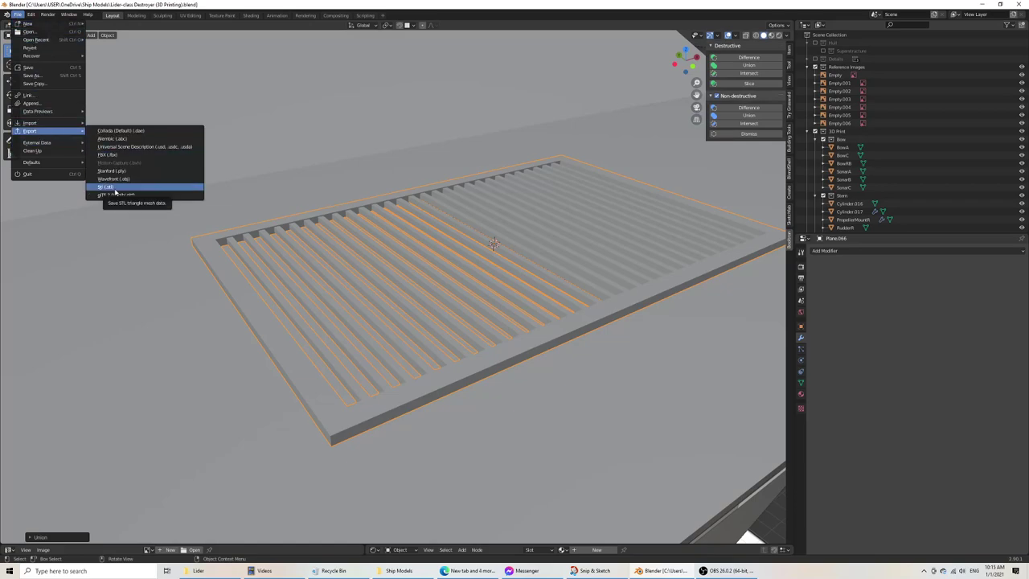
click(115, 187)
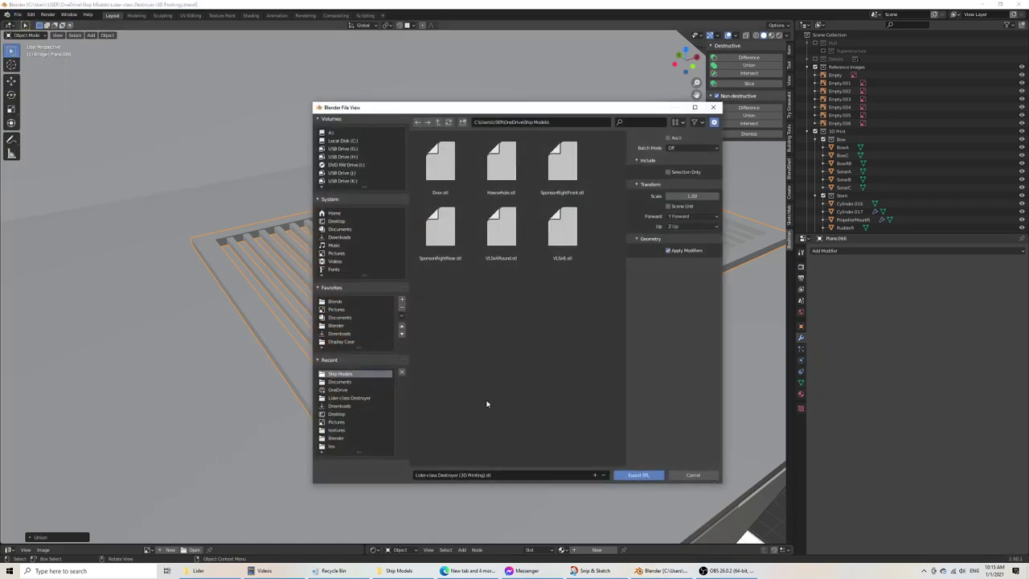
click(685, 173)
click(514, 474)
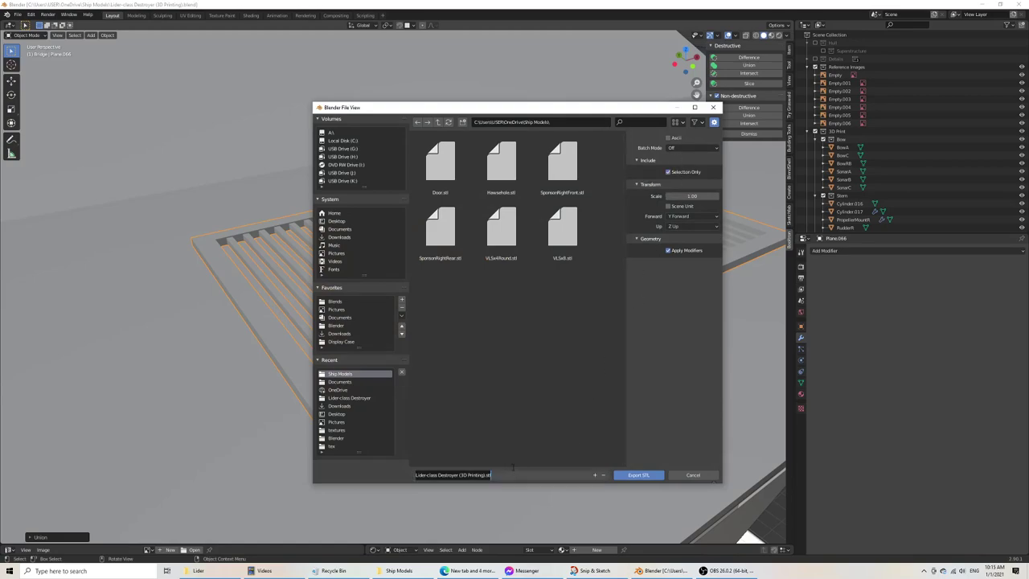
text(O)
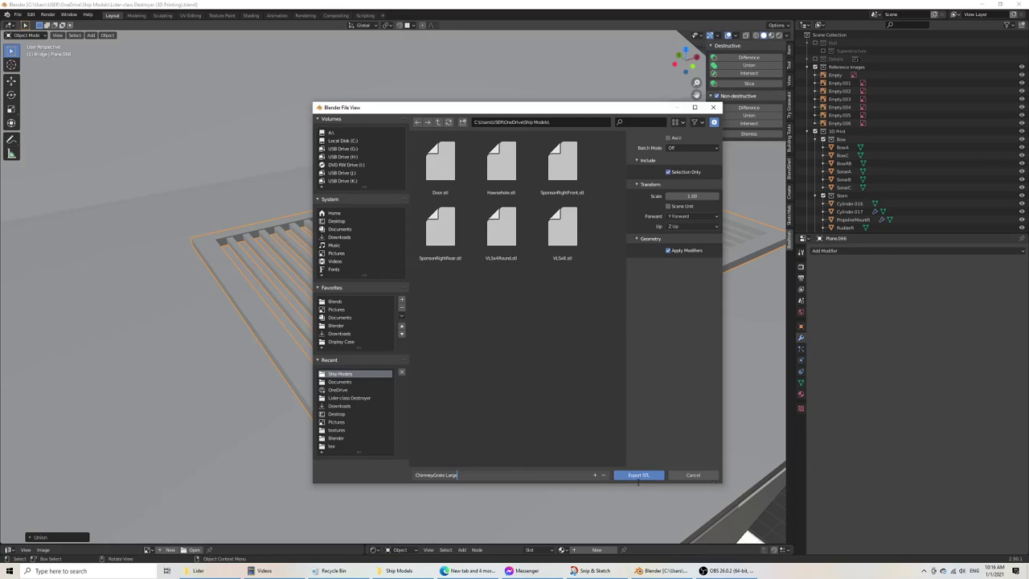
key(Return)
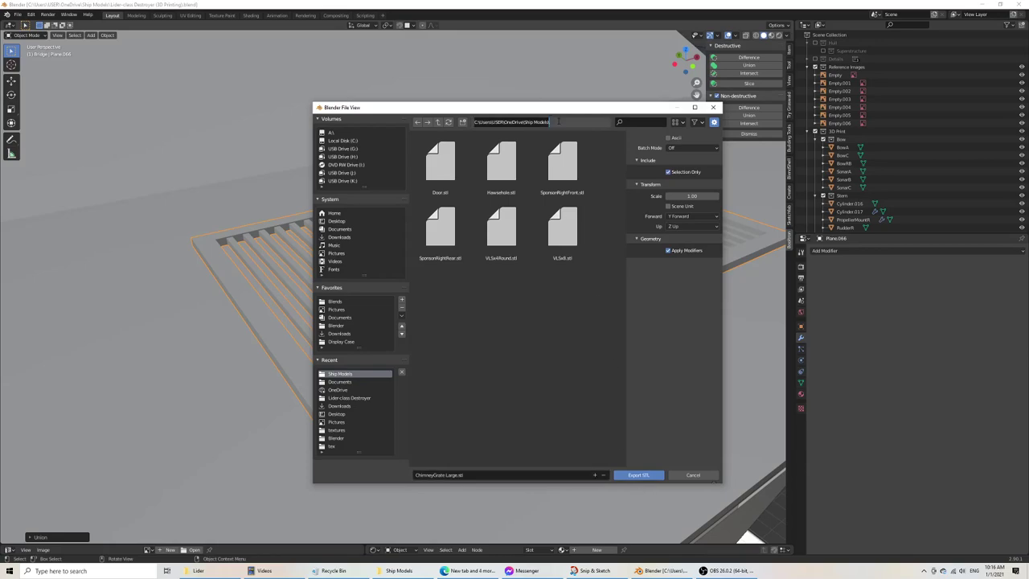
click(639, 475)
Step: Launch Ultimaker Cura and bring the sliced ChimneyGrate Large preview to the foreground
click(46, 571)
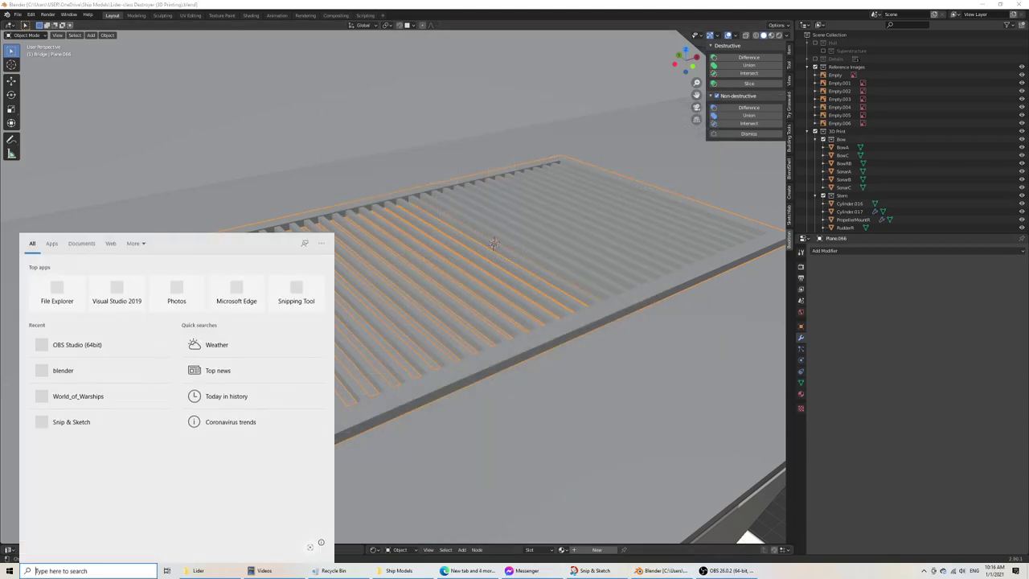
text(cura)
key(Return)
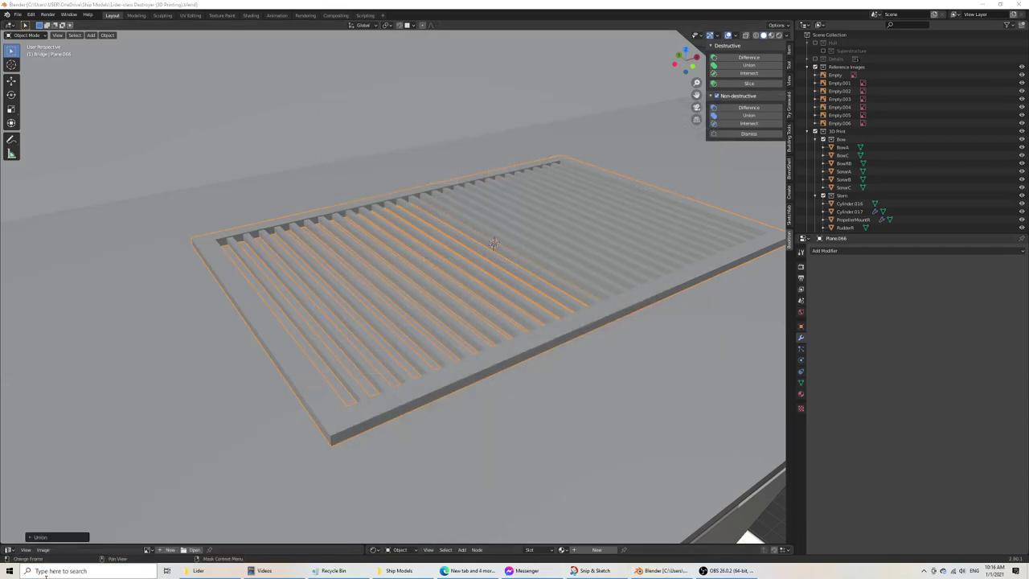
click(728, 571)
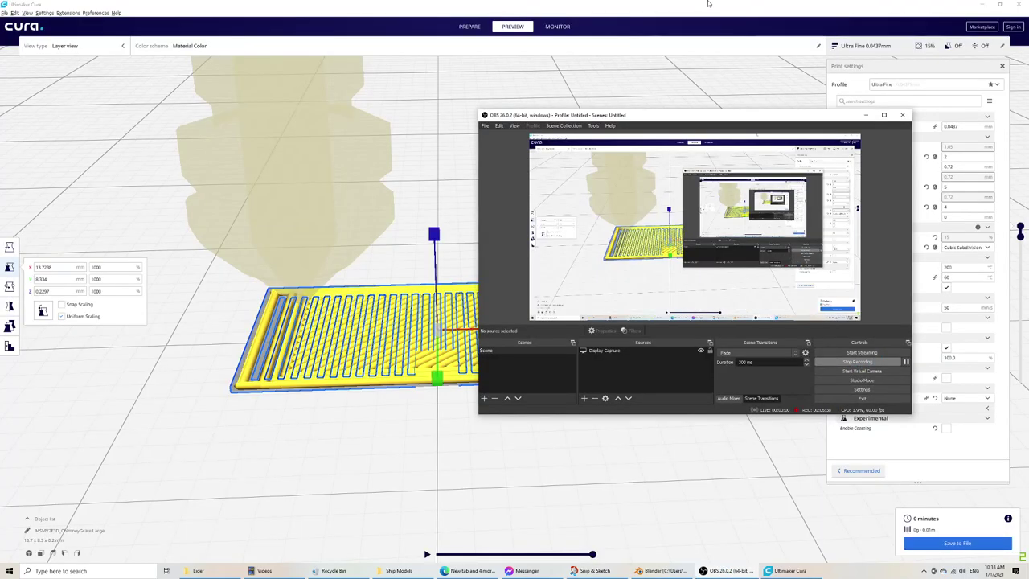
click(708, 3)
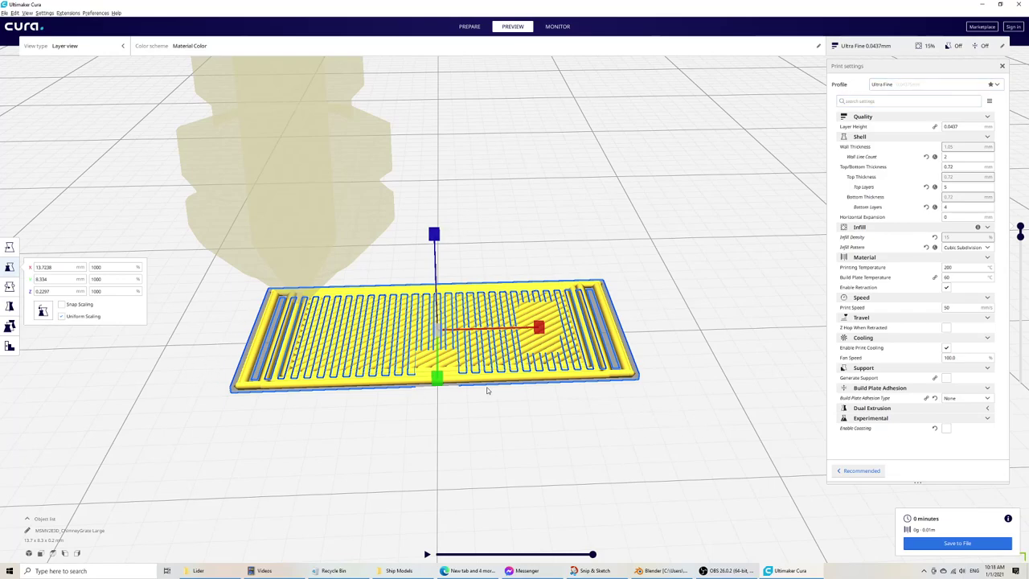
Step: Examine the grate's sliced layer preview for bar definition and compare it with the grille in Blender
scroll(486, 390, up, 10)
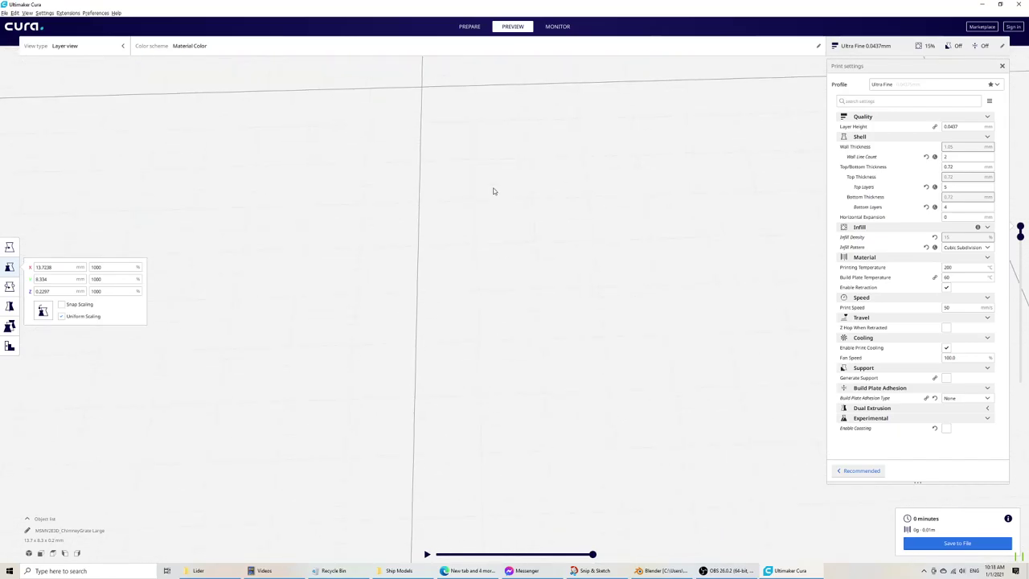
scroll(494, 191, down, 8)
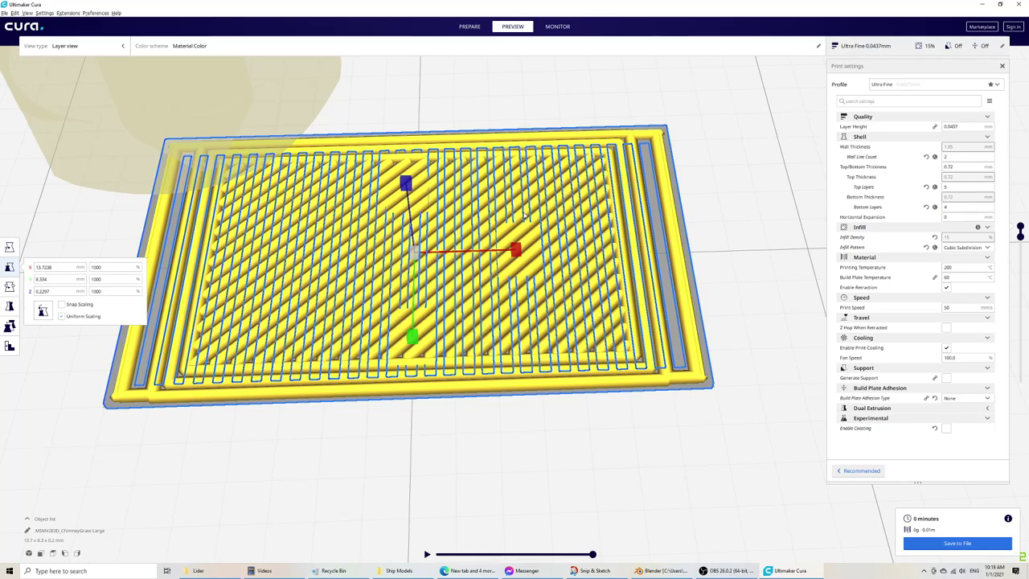
scroll(502, 253, down, 3)
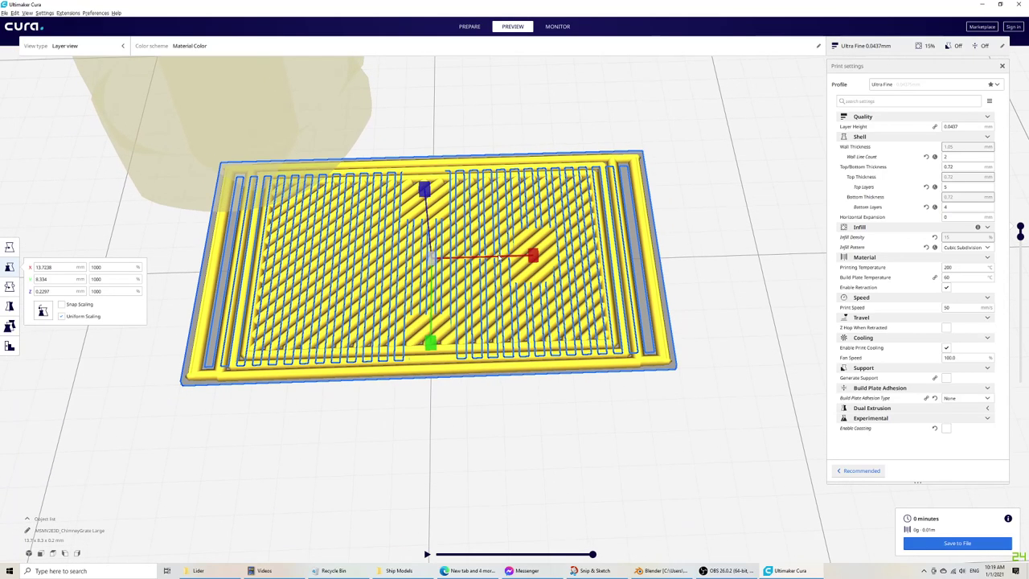
scroll(499, 257, down, 2)
scroll(514, 289, down, 2)
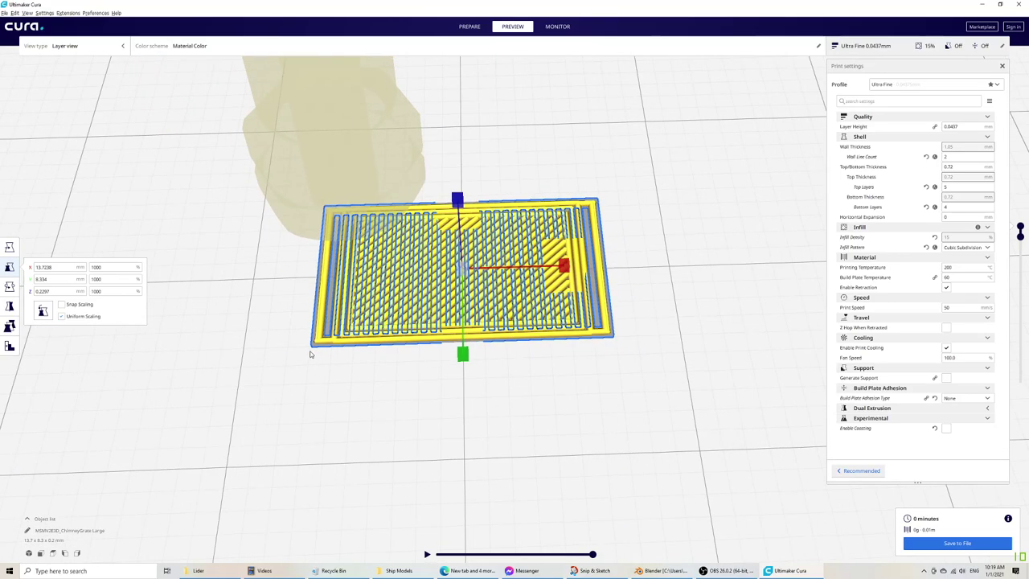
scroll(311, 354, up, 3)
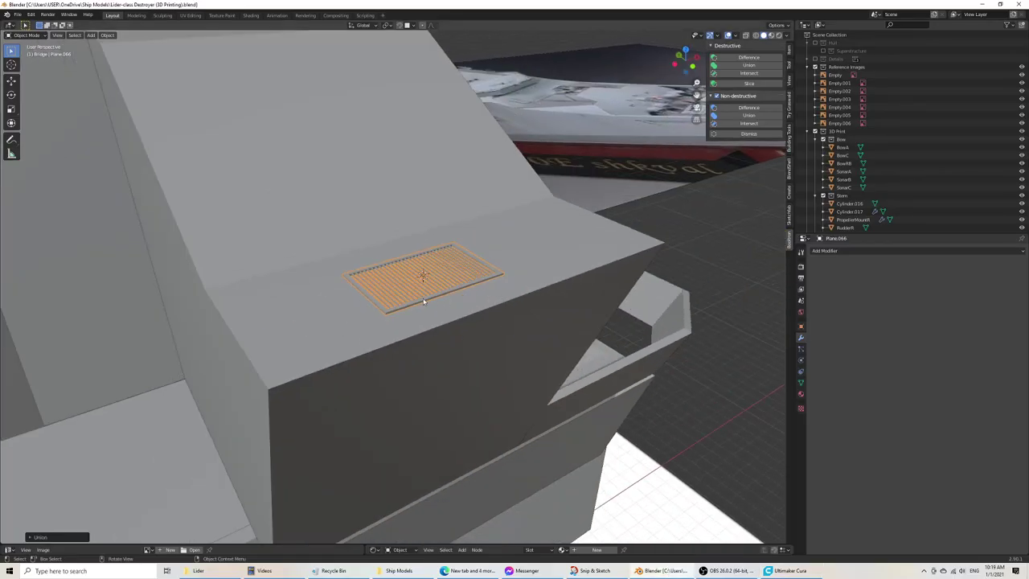
scroll(423, 299, up, 6)
scroll(389, 366, down, 5)
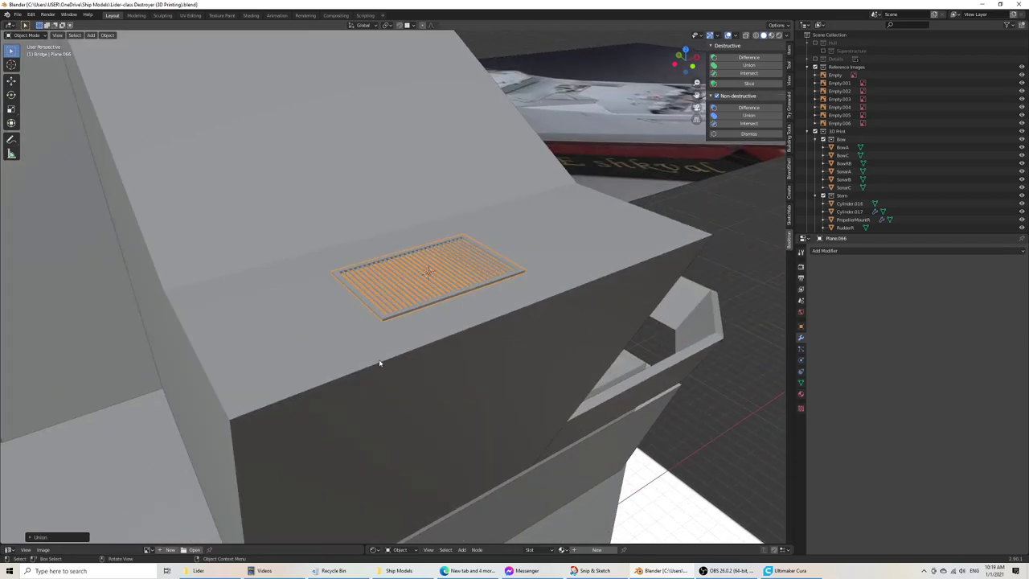
Step: Switch back to Cura, scale the grate uniformly to 2000%, and slice it again
click(789, 570)
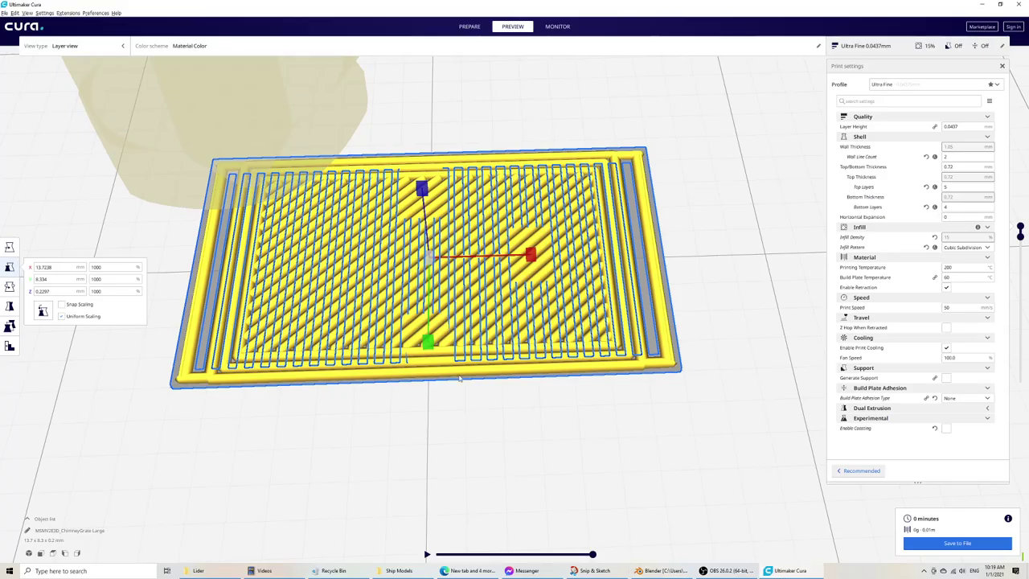
scroll(437, 377, down, 2)
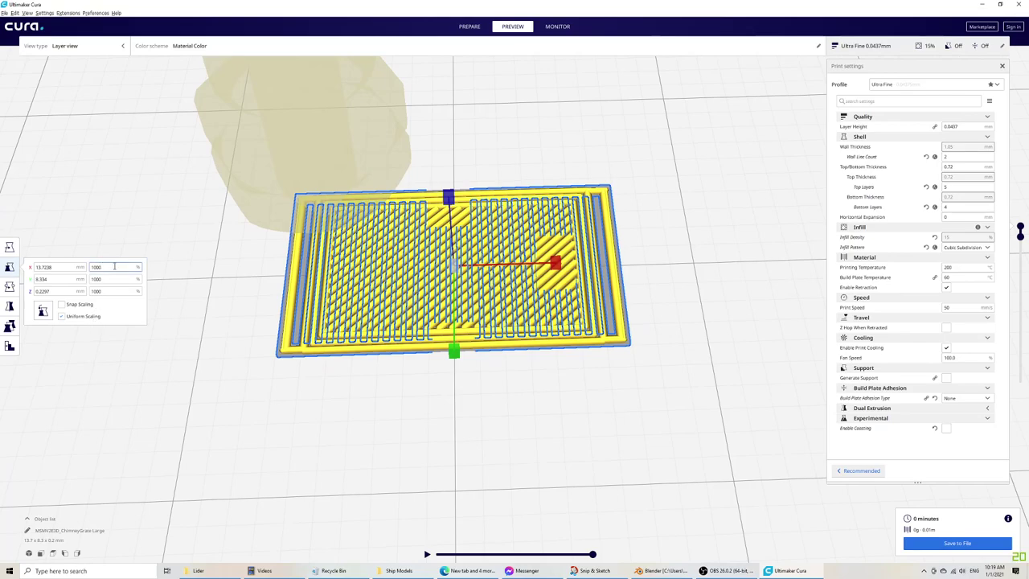
key(Left)
key(Left)
key(Left)
text(2000)
key(Return)
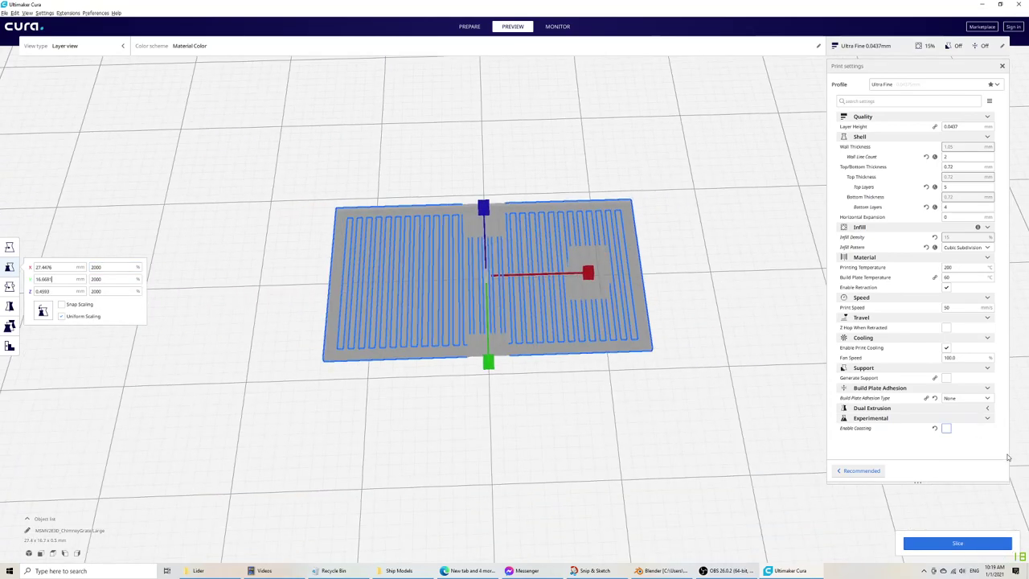
click(958, 542)
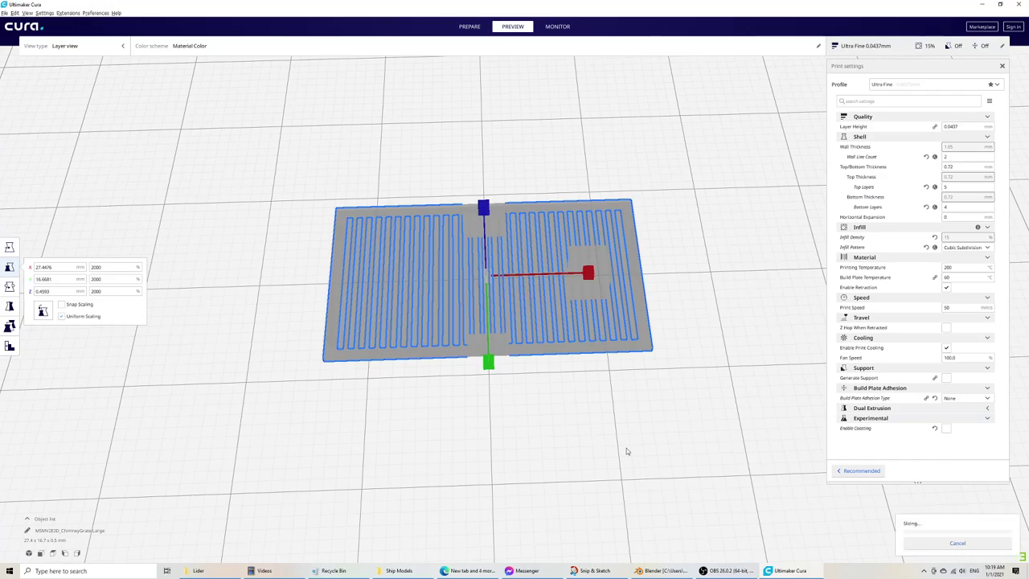
Step: Examine the layer preview of the enlarged grate to see how its bars and gaps print
scroll(413, 310, up, 8)
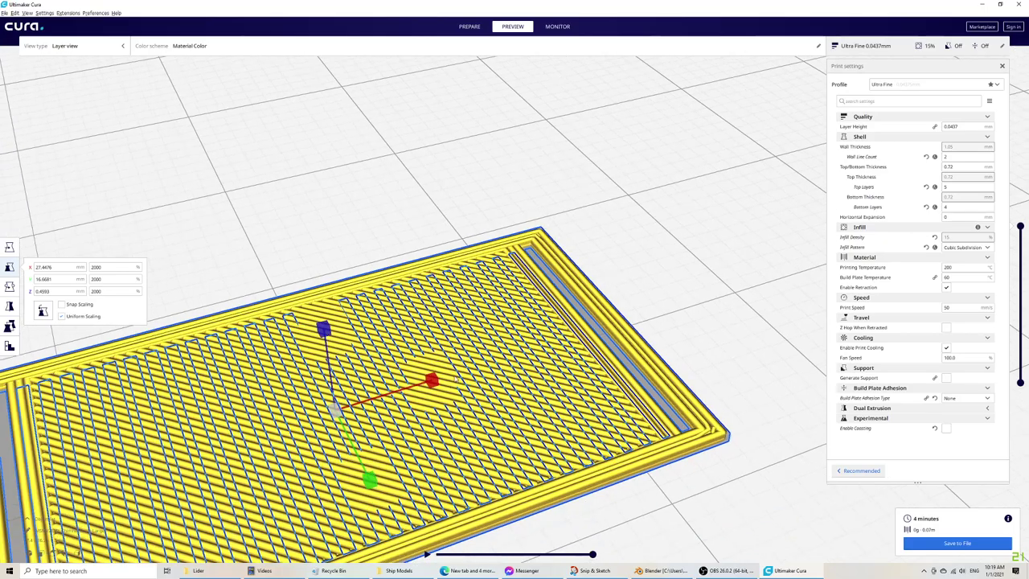
mouse_move(455, 379)
middle_down()
mouse_move(476, 374)
mouse_move(470, 392)
middle_up()
scroll(469, 392, down, 1)
scroll(469, 393, up, 1)
scroll(474, 393, down, 2)
scroll(561, 386, up, 3)
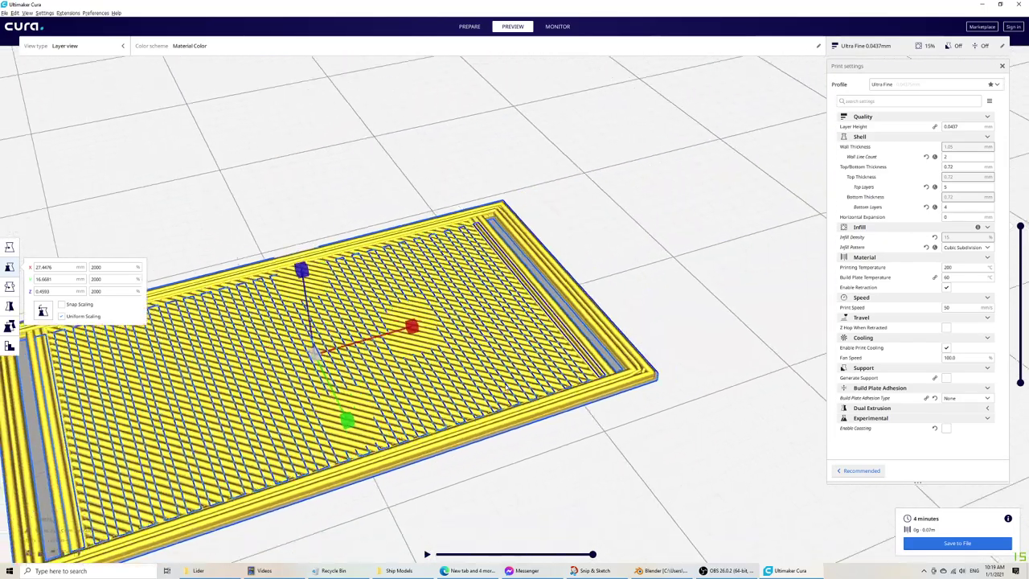
Step: Switch to Blender, undo the Boolean Union of the bars and frame, and select only the vent frame
click(664, 569)
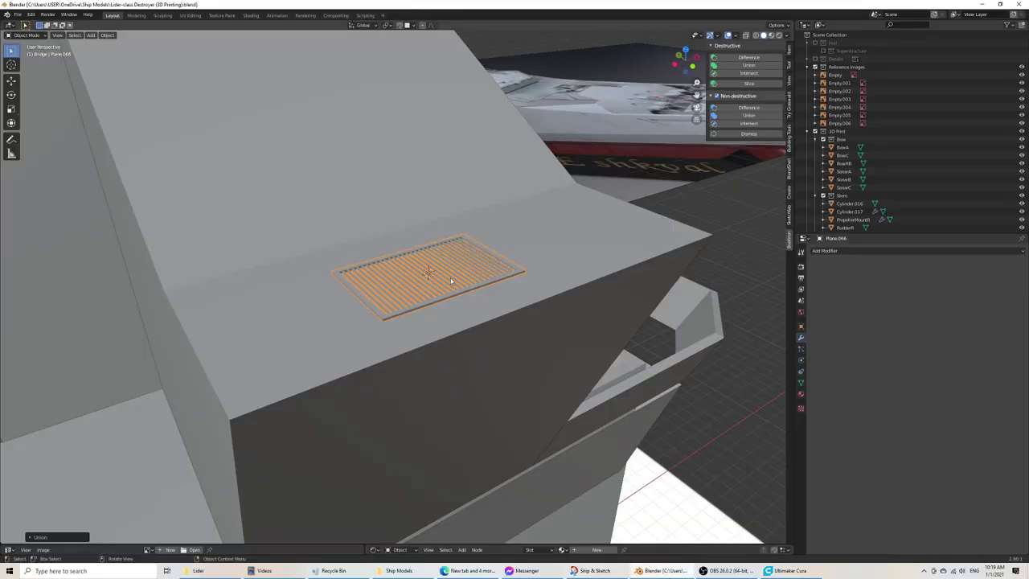
key(ctrl+z)
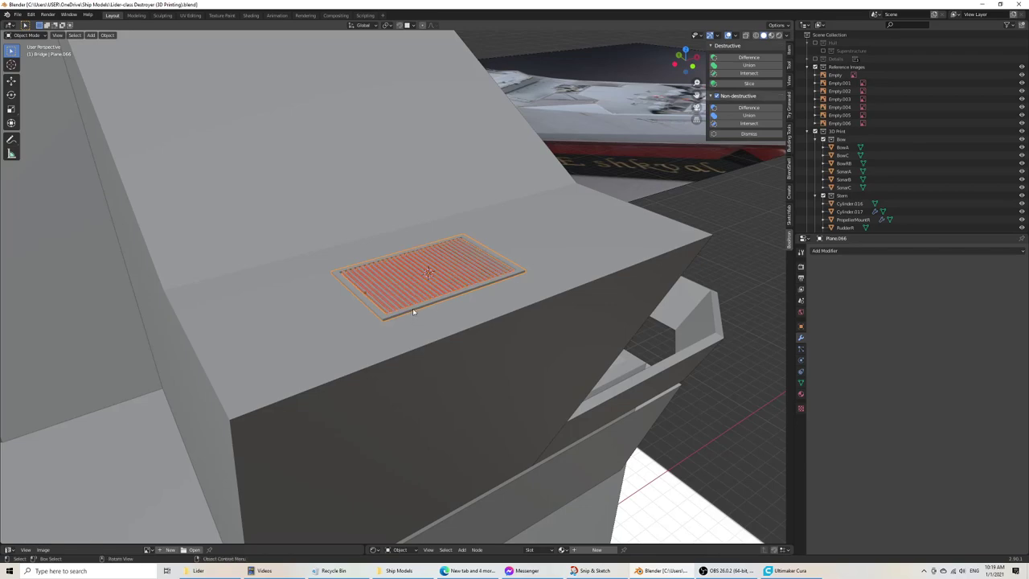
click(420, 304)
middle_drag(520, 308, 497, 333)
click(518, 292)
middle_drag(552, 313, 541, 325)
key(grave)
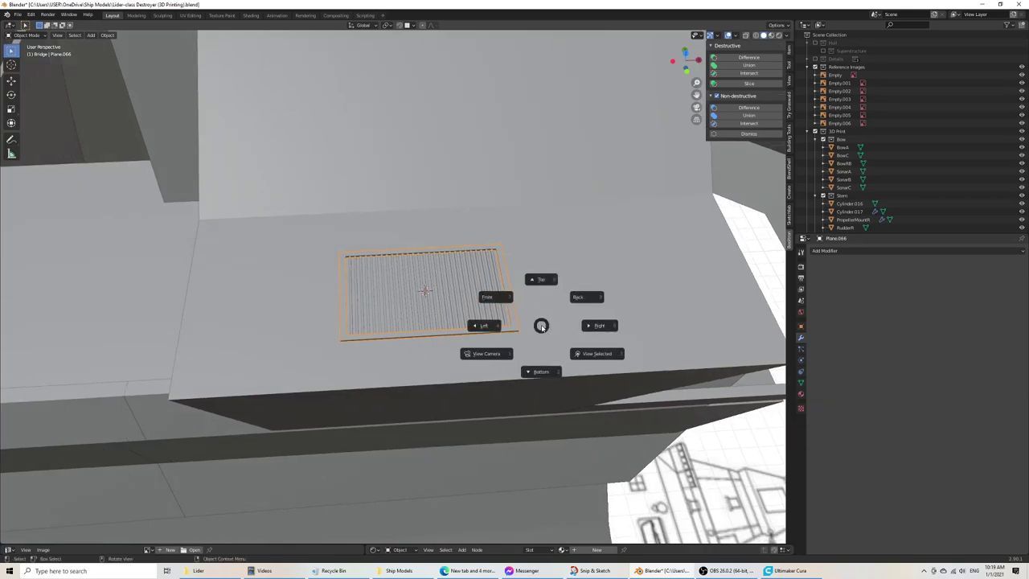
key(Escape)
Step: Raise the vent frame's top faces along the Z axis to make the frame thicker
key(Tab)
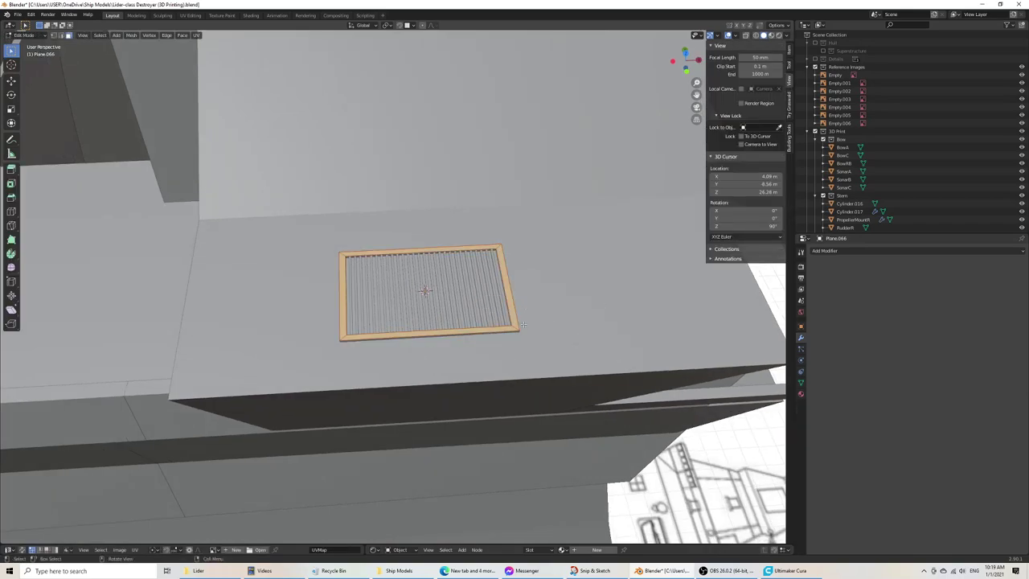
middle_drag(526, 329, 516, 315)
key(g)
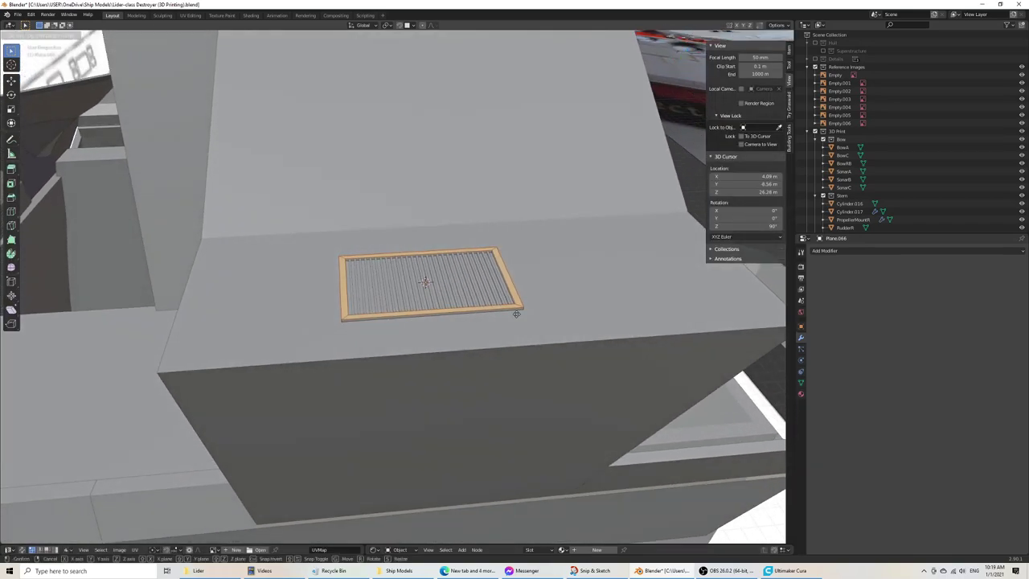
key(z)
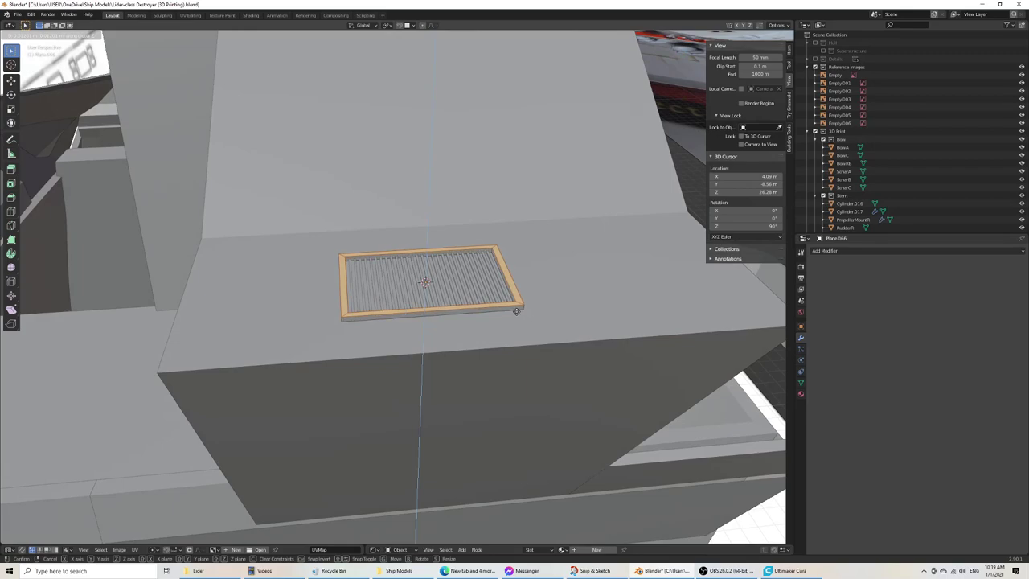
click(516, 311)
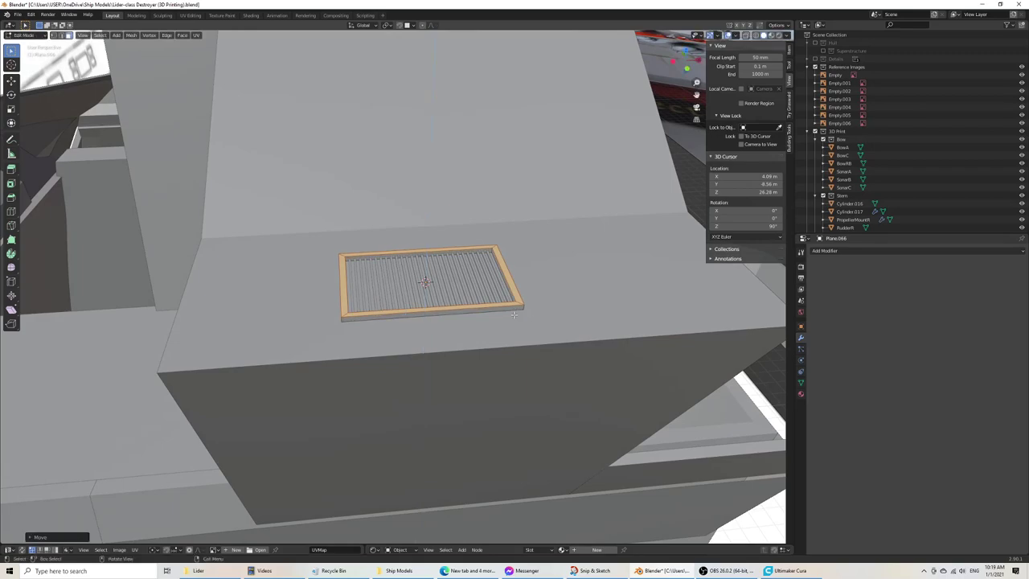
mouse_move(514, 314)
middle_down()
mouse_move(490, 294)
mouse_move(507, 313)
middle_up()
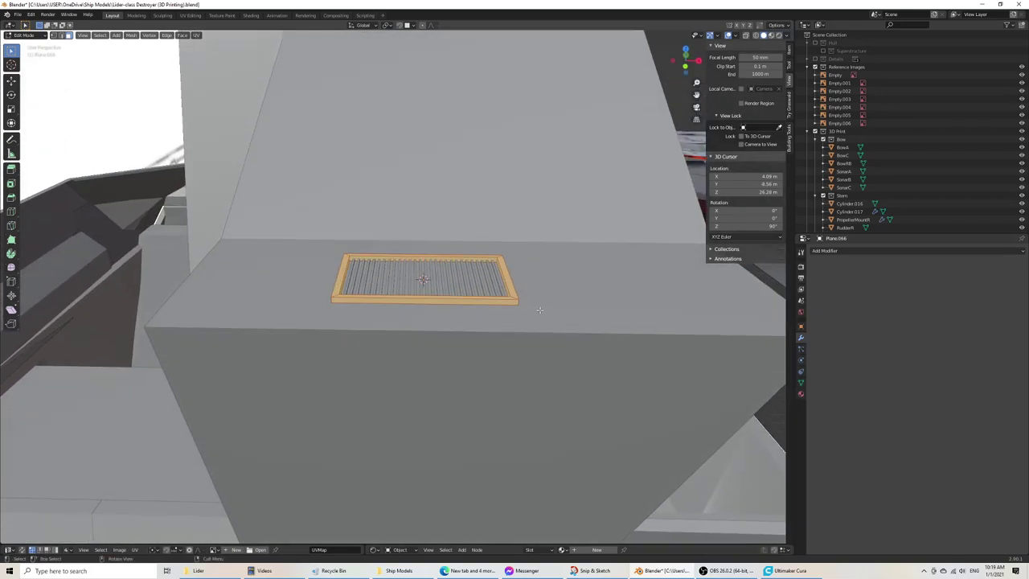
Step: Scale the whole vent frame mesh up evenly so its opening leaves more room around the bars
key(s)
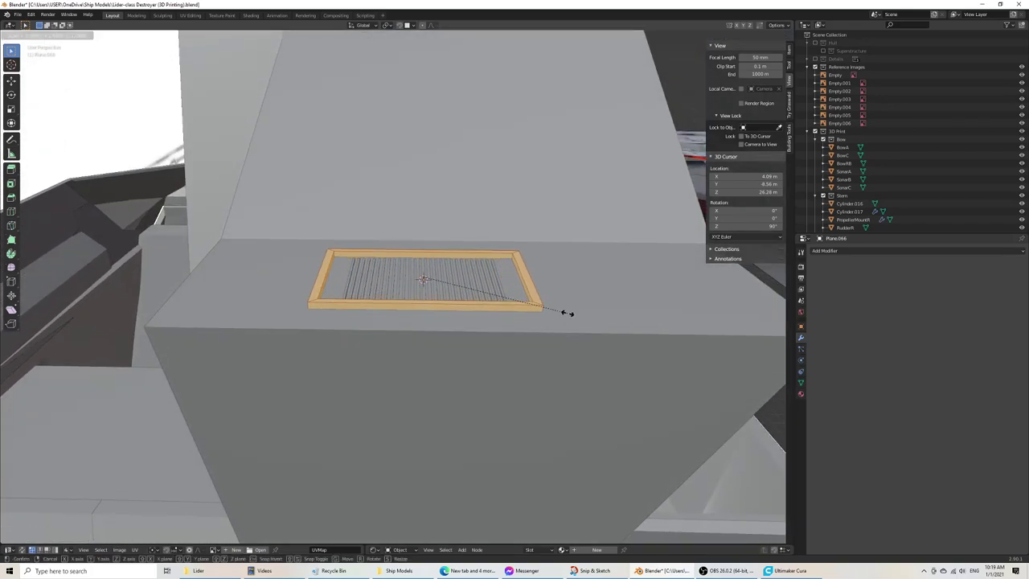
click(568, 312)
key(Tab)
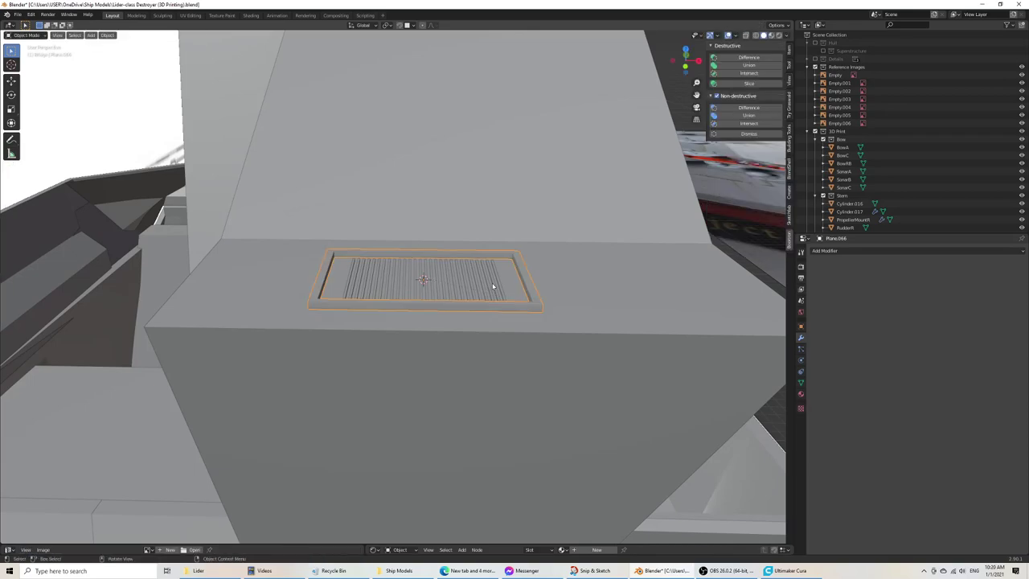
Step: Set the Array modifier count of the grille bars to 18
click(493, 283)
middle_drag(493, 283, 517, 330)
scroll(473, 319, up, 5)
scroll(515, 328, down, 3)
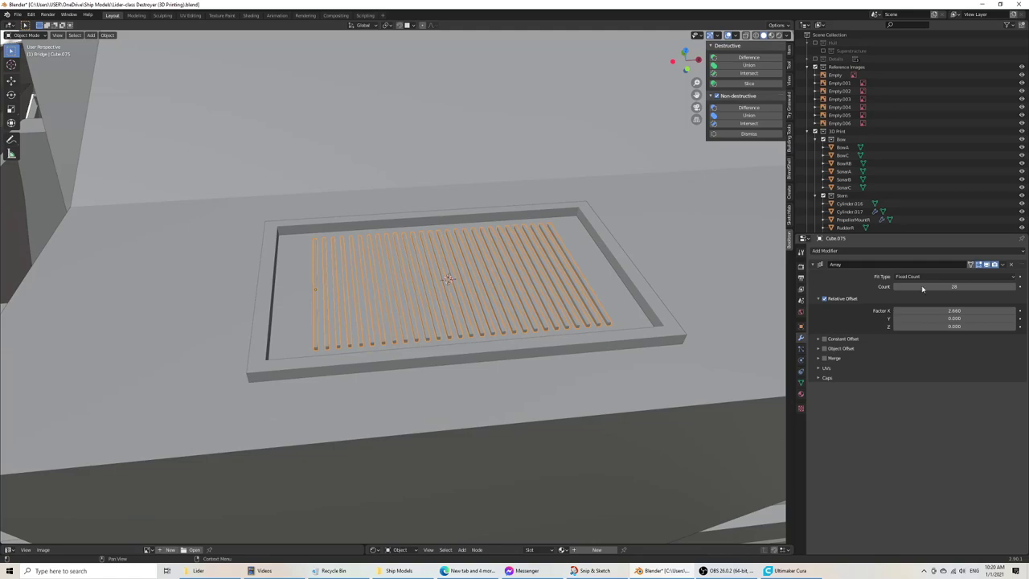
click(974, 286)
text(18)
key(Return)
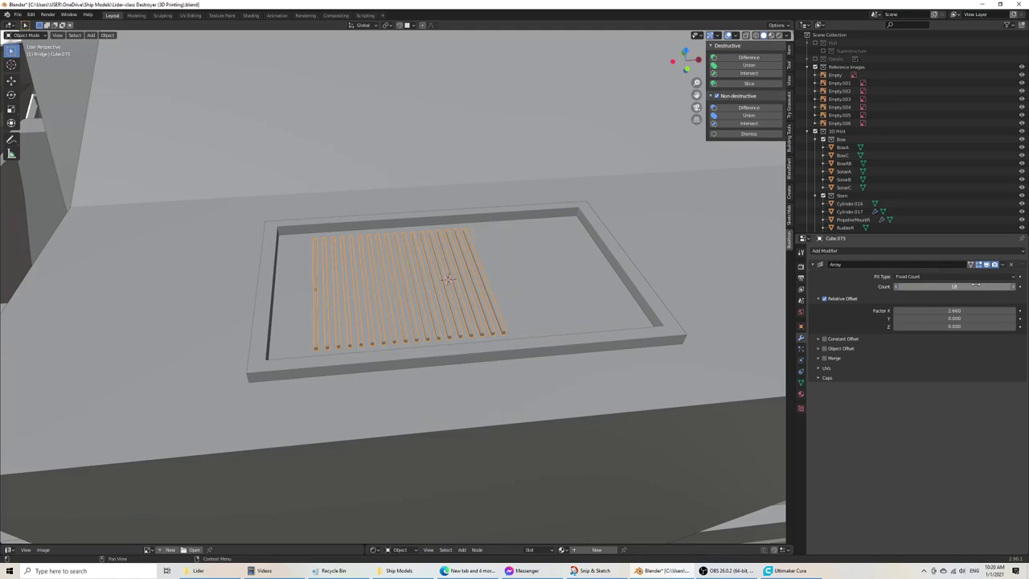
Step: Scale the base grille bar up evenly by about 1.12 and widen it along the X axis
middle_drag(616, 340, 585, 386)
key(Tab)
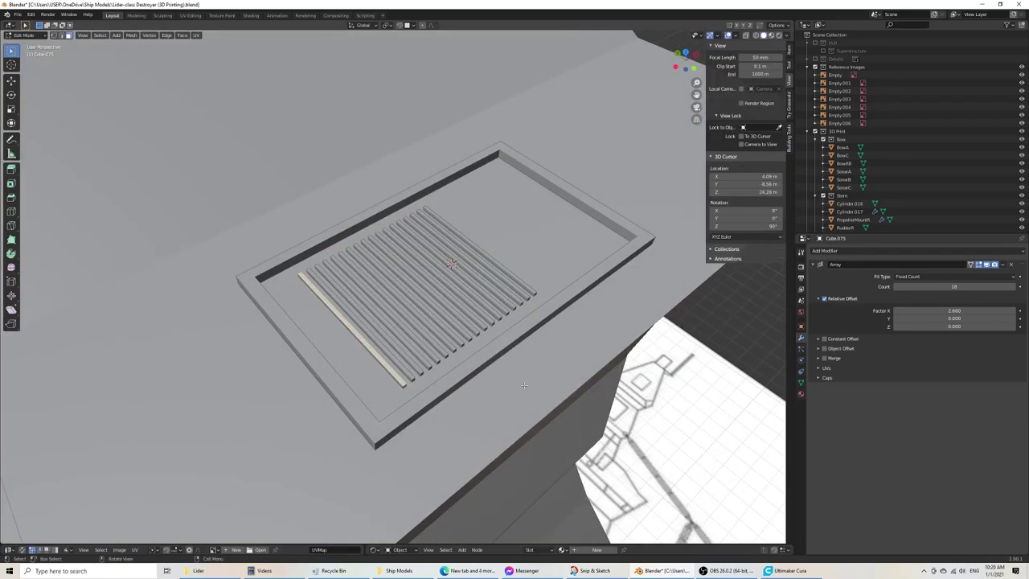
key(a)
key(s)
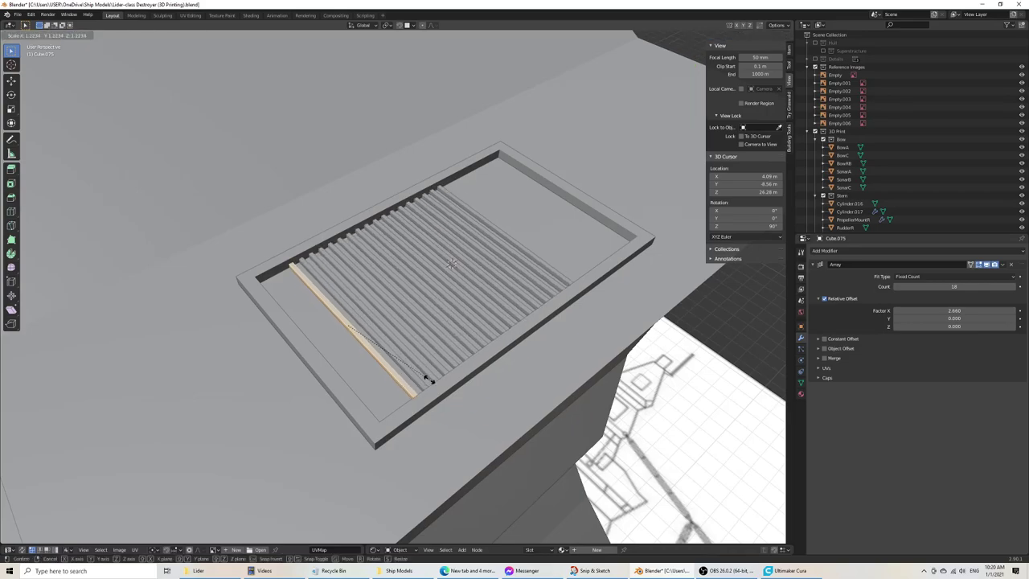
click(430, 375)
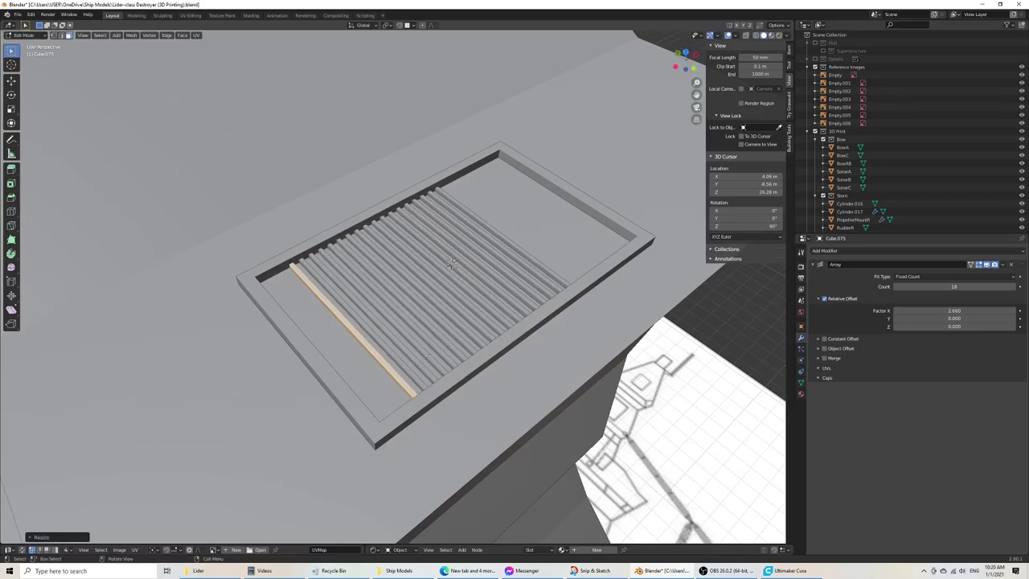
middle_drag(432, 375, 344, 304)
key(s)
key(x)
click(420, 356)
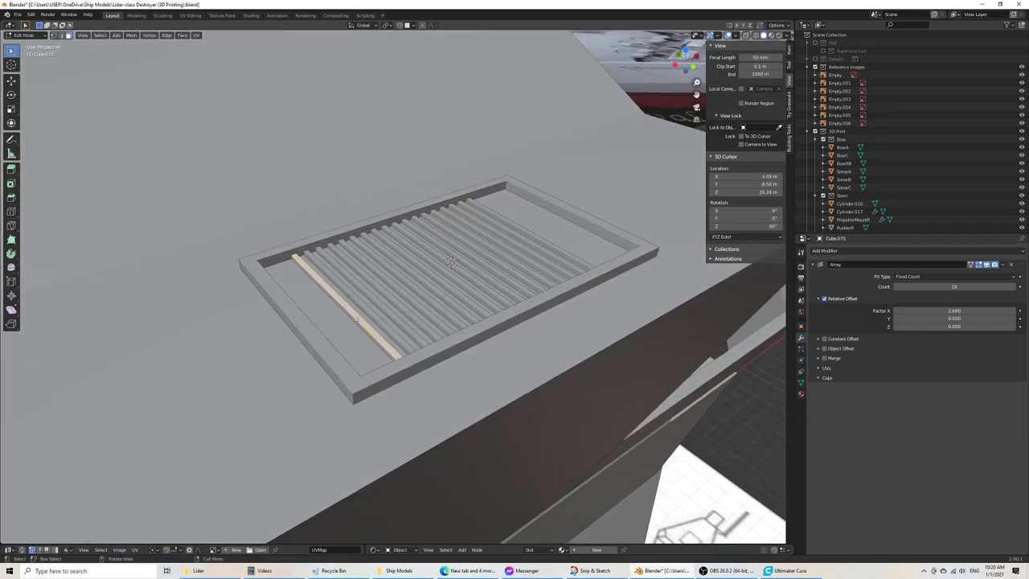
Step: Raise the base grille bar slightly along the Z axis inside the thickened frame
key(g)
key(z)
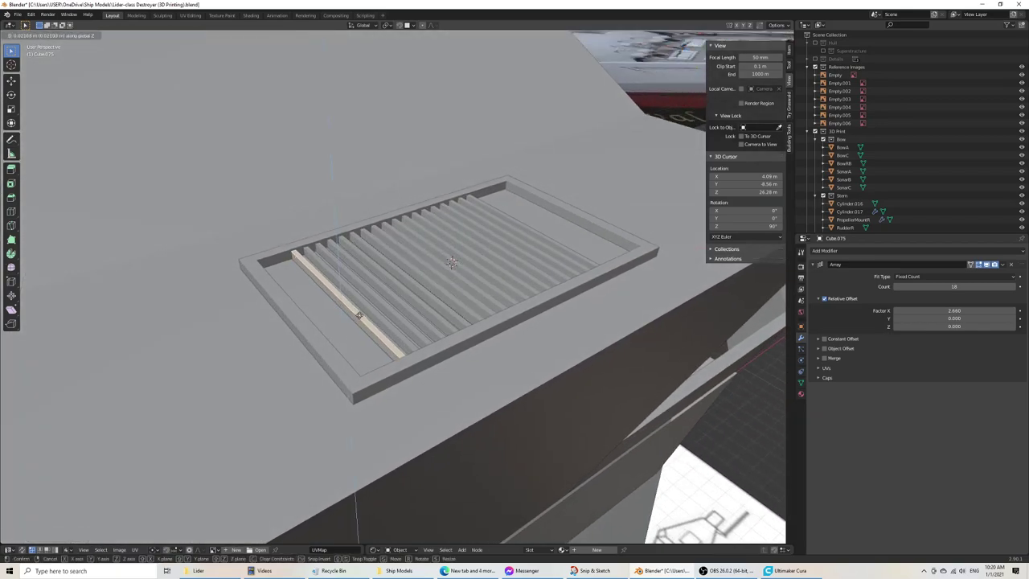
click(354, 320)
Step: Widen the whole base bar further along the X axis so the arrayed bars spread across the frame opening
mouse_move(355, 319)
middle_down()
mouse_move(385, 289)
mouse_move(360, 331)
middle_up()
scroll(354, 333, up, 5)
click(314, 363)
middle_drag(313, 364, 361, 358)
key(a)
key(s)
key(x)
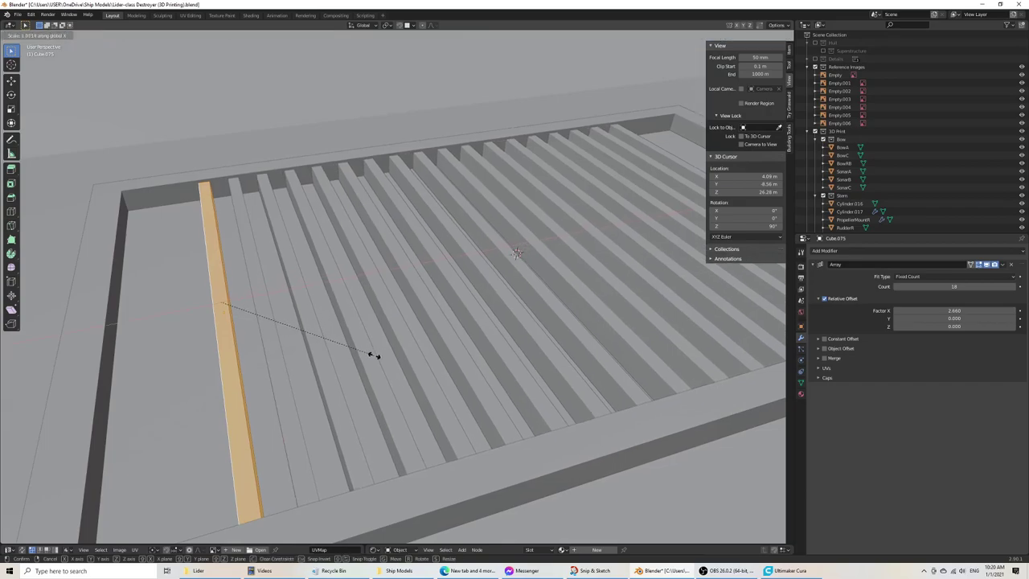
click(391, 352)
scroll(392, 357, down, 6)
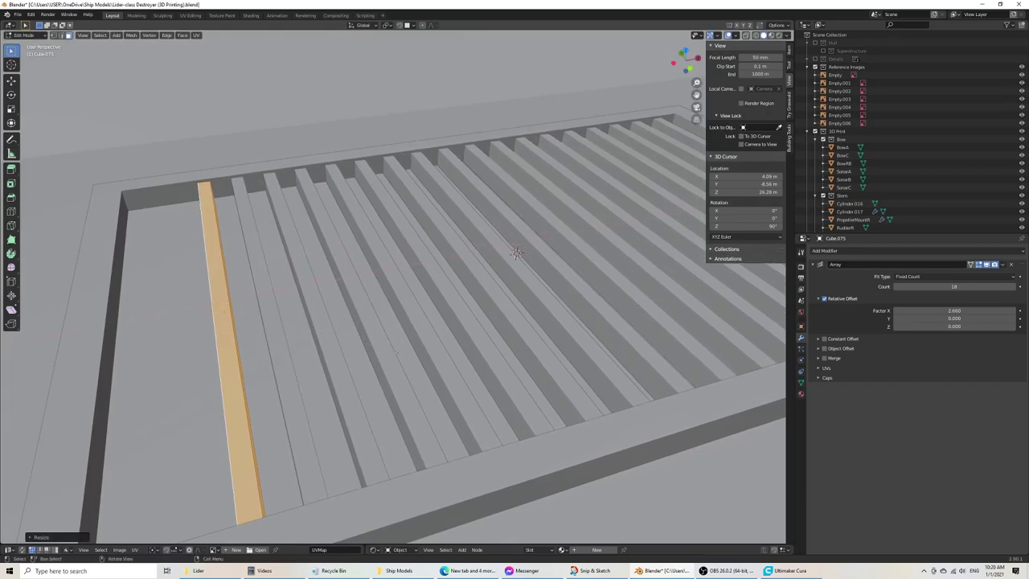
key(Tab)
Step: In top view, move the bar array along X toward the frame's negative-X inner edge
key(KP_7)
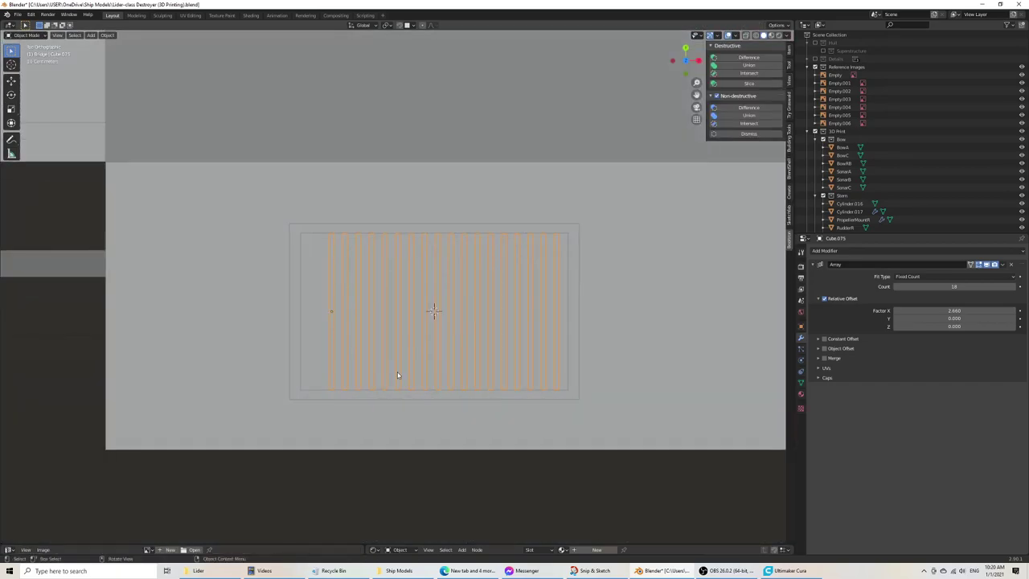
key(g)
key(x)
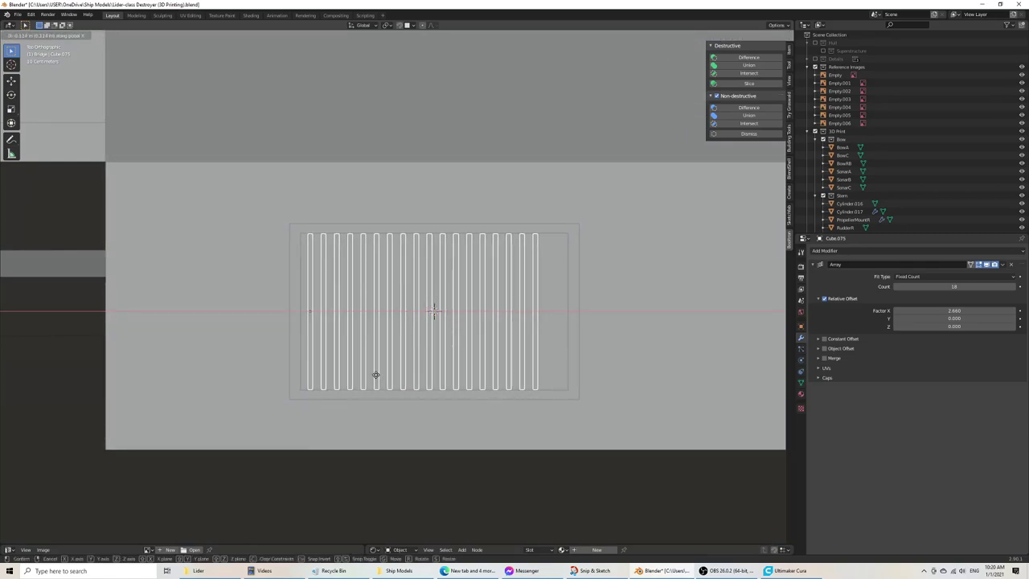
click(379, 375)
scroll(366, 388, up, 2)
scroll(332, 364, up, 1)
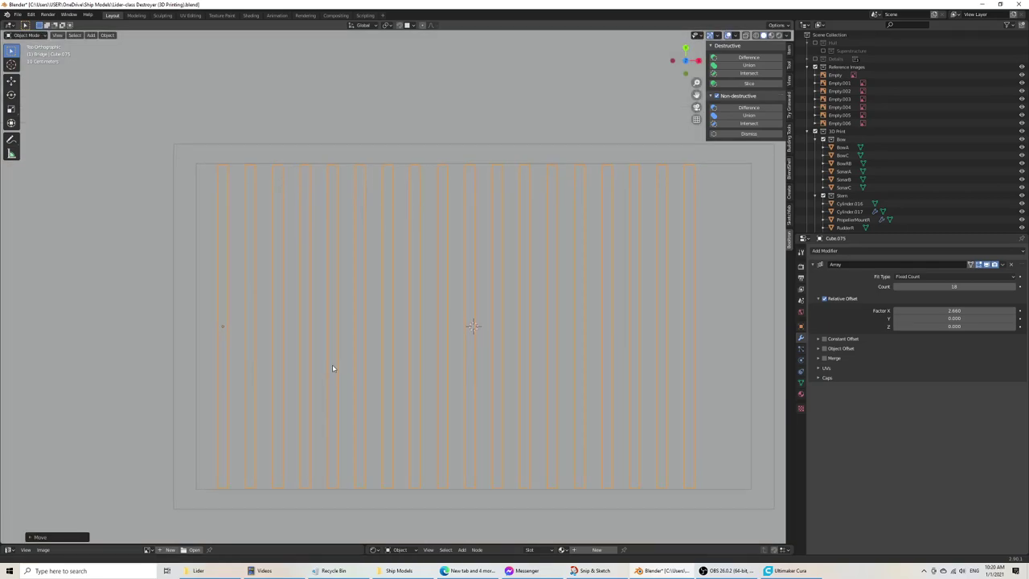
Step: Scale the base bar evenly by about 1.06 so its ends overlap the frame, and fine-tune its width along X
key(Tab)
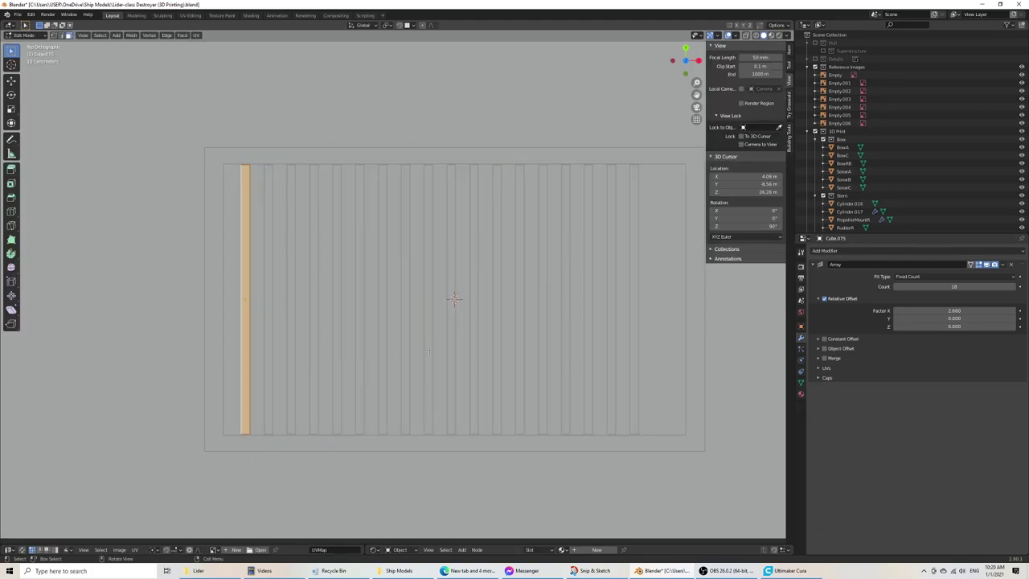
key(s)
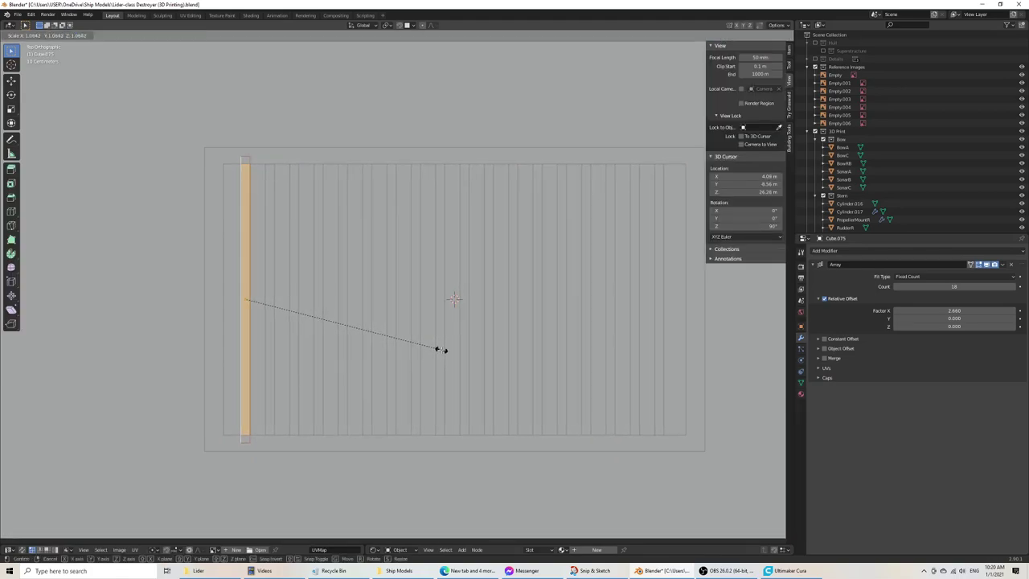
click(440, 349)
key(s)
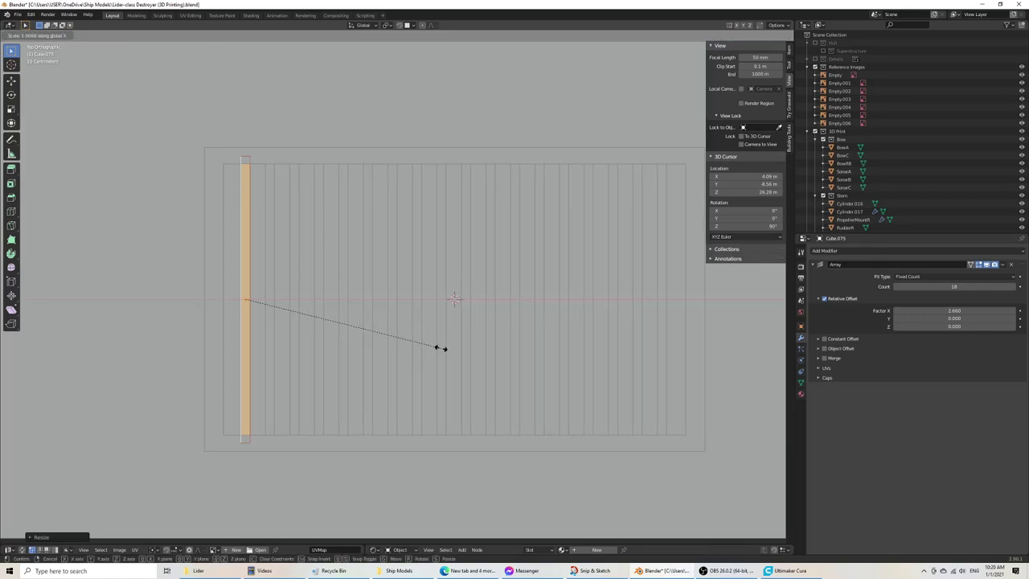
click(441, 349)
key(Tab)
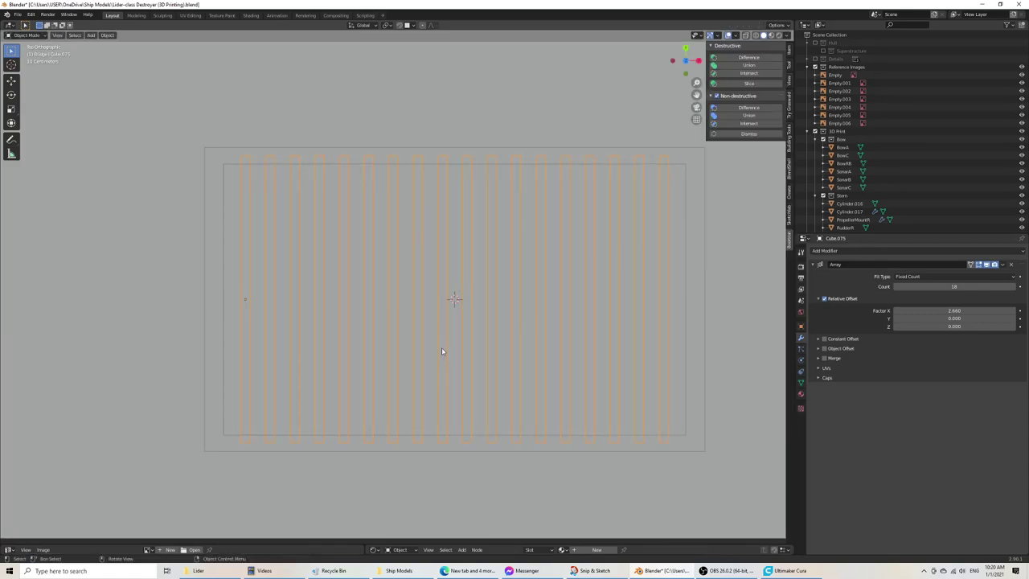
Step: Fine-tune the bar array's position along X to center it in the frame opening, and save the file
key(g)
key(x)
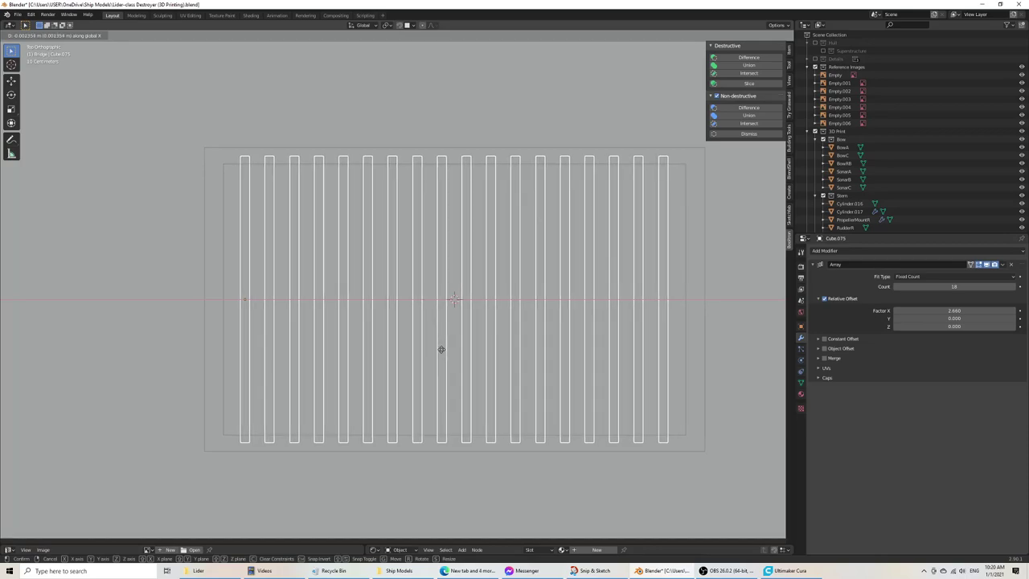
click(441, 350)
scroll(439, 353, down, 5)
key(ctrl+s)
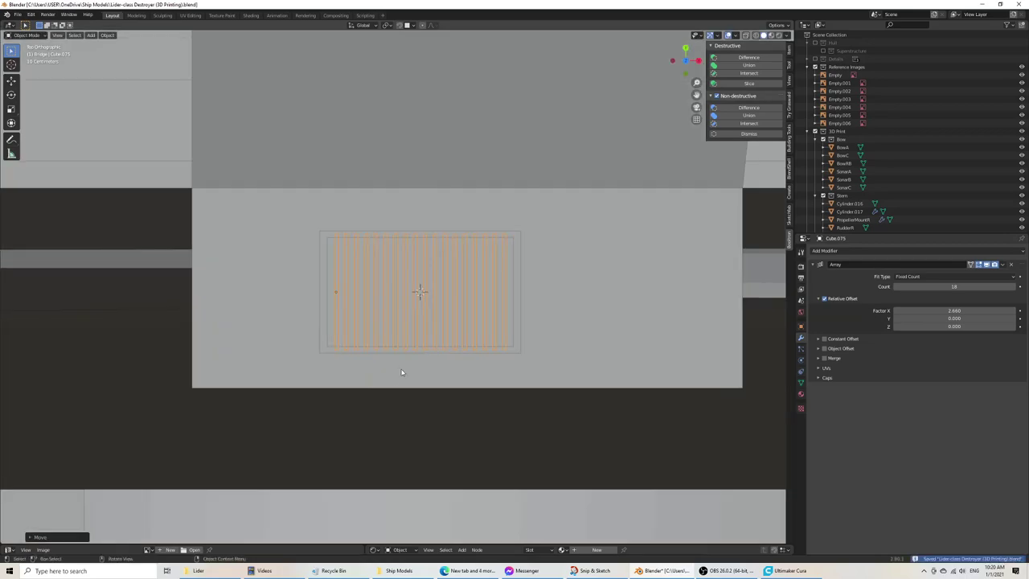
Step: In a wireframe side view, adjust the bars' height along Z within the frame's thickness, and save the file
mouse_move(401, 372)
middle_down()
mouse_move(445, 337)
mouse_move(449, 318)
mouse_move(386, 338)
mouse_move(374, 322)
mouse_move(381, 341)
mouse_move(369, 343)
middle_up()
scroll(439, 343, up, 4)
key(z)
click(366, 334)
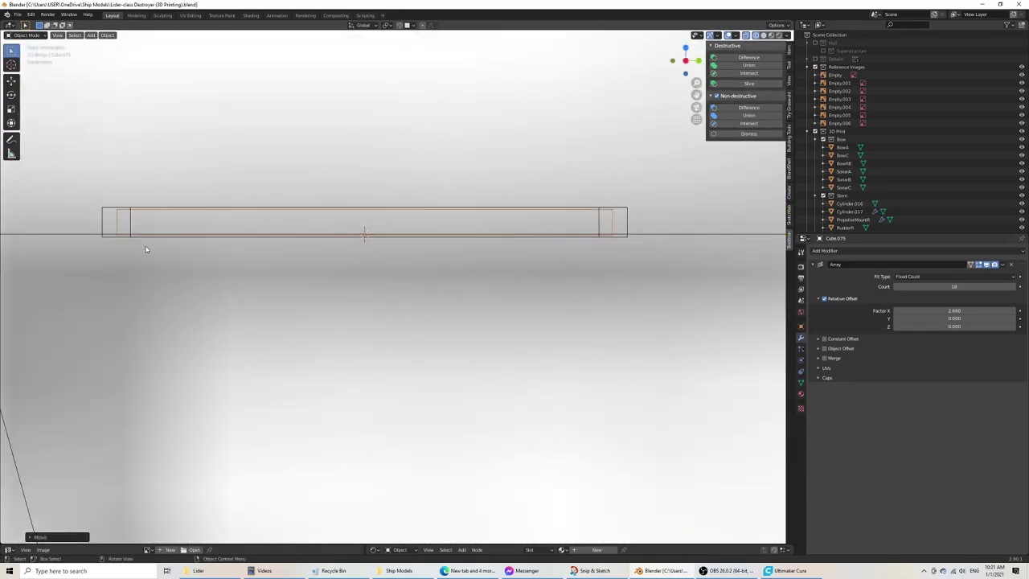
shift+middle_drag(295, 290, 487, 330)
scroll(483, 328, up, 7)
key(g)
key(z)
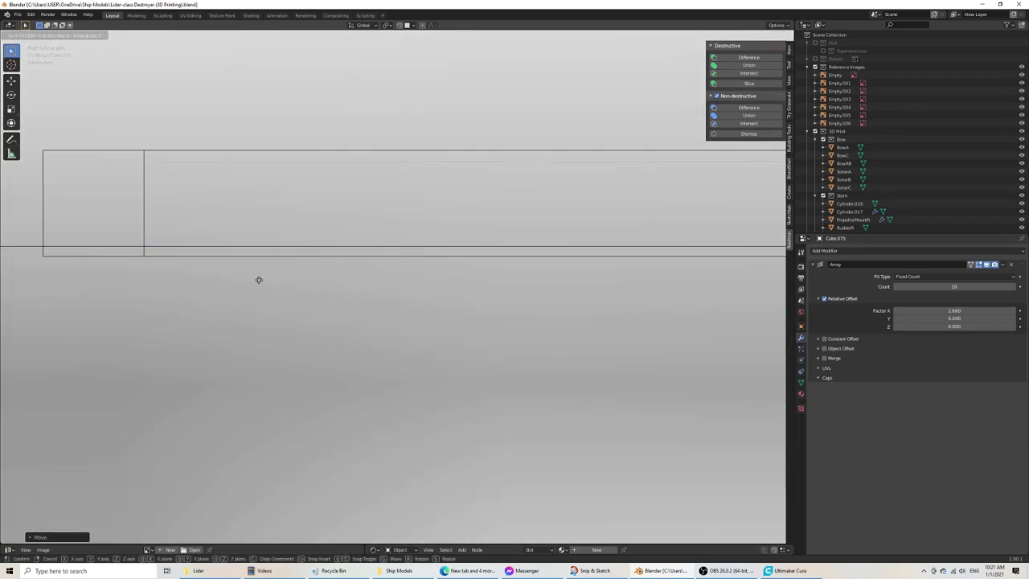
click(258, 281)
key(ctrl+s)
Step: Return to solid shading and merge the grille bars into the vent frame with a destructive Boolean Union
scroll(241, 288, down, 7)
mouse_move(241, 290)
middle_down()
mouse_move(292, 292)
mouse_move(321, 317)
mouse_move(519, 314)
middle_up()
key(z)
click(386, 315)
scroll(381, 323, down, 4)
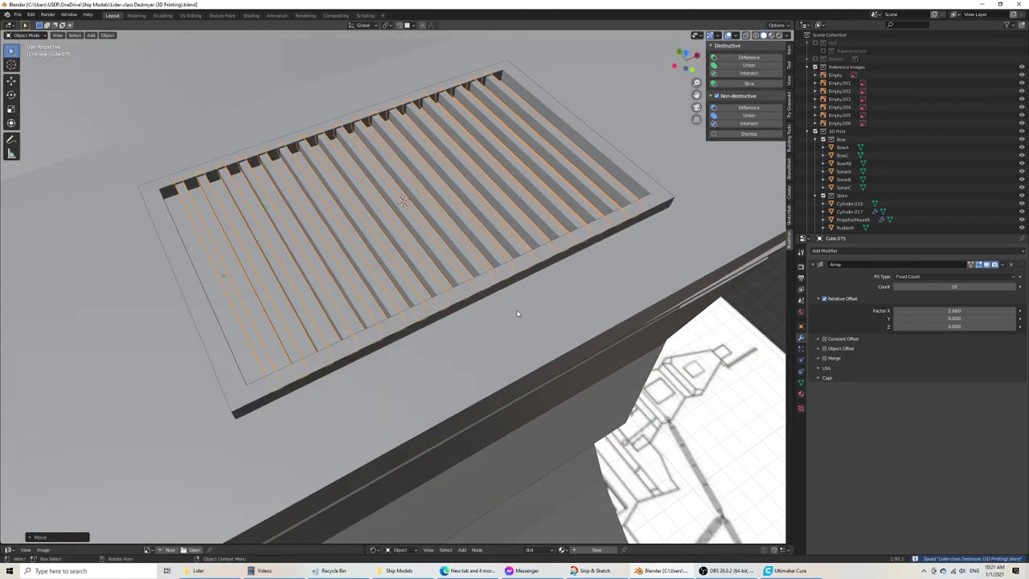
click(645, 178)
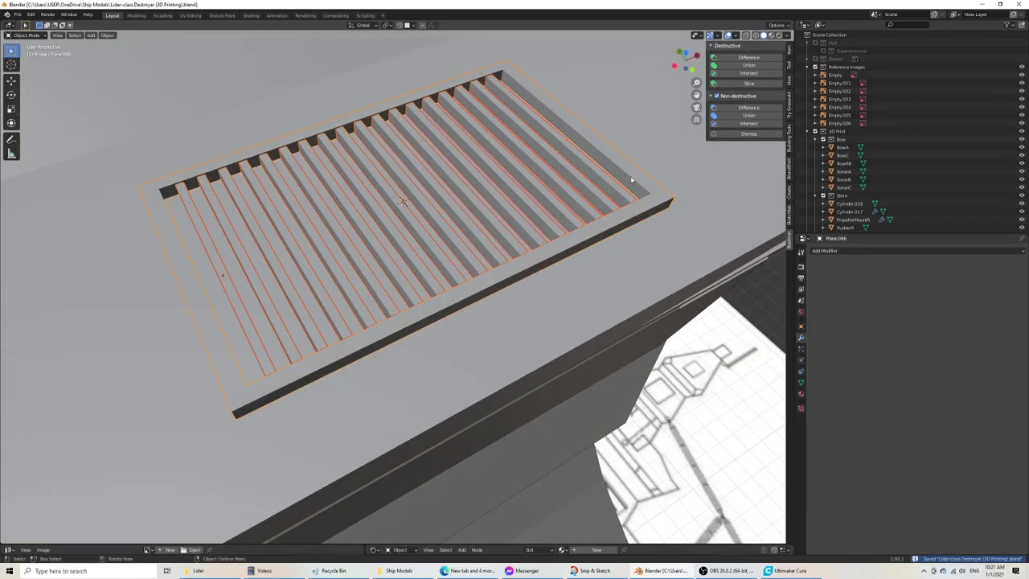
click(748, 65)
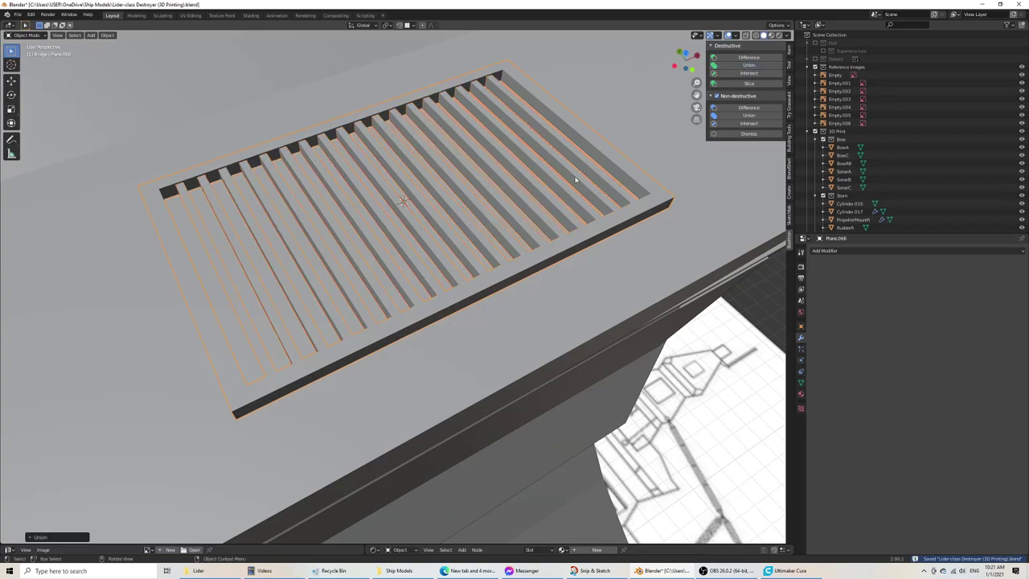
Step: Export only the selected grate as STL, overwriting ChimneyGrate Large.stl
click(16, 14)
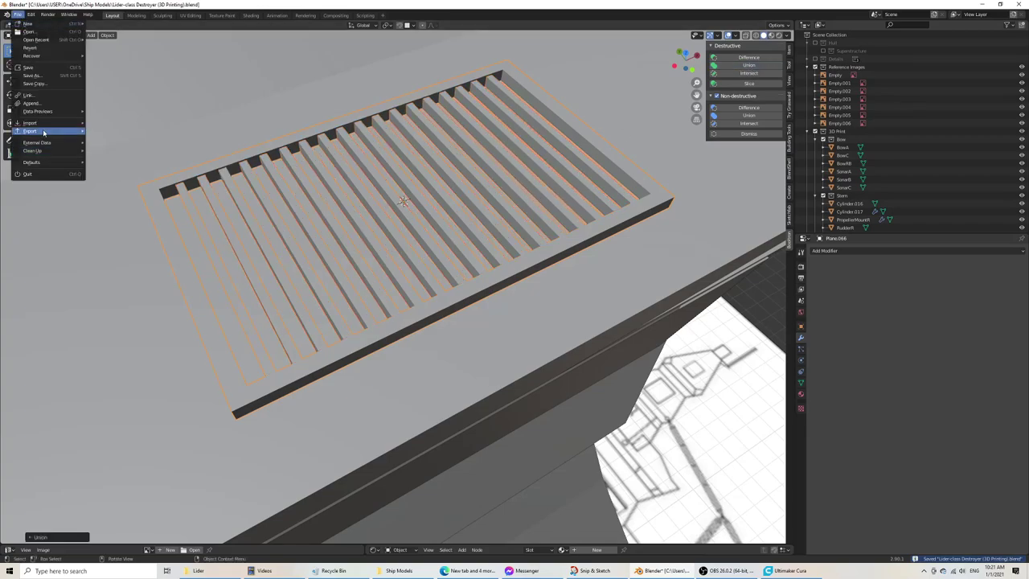
mouse_move(82, 132)
click(108, 187)
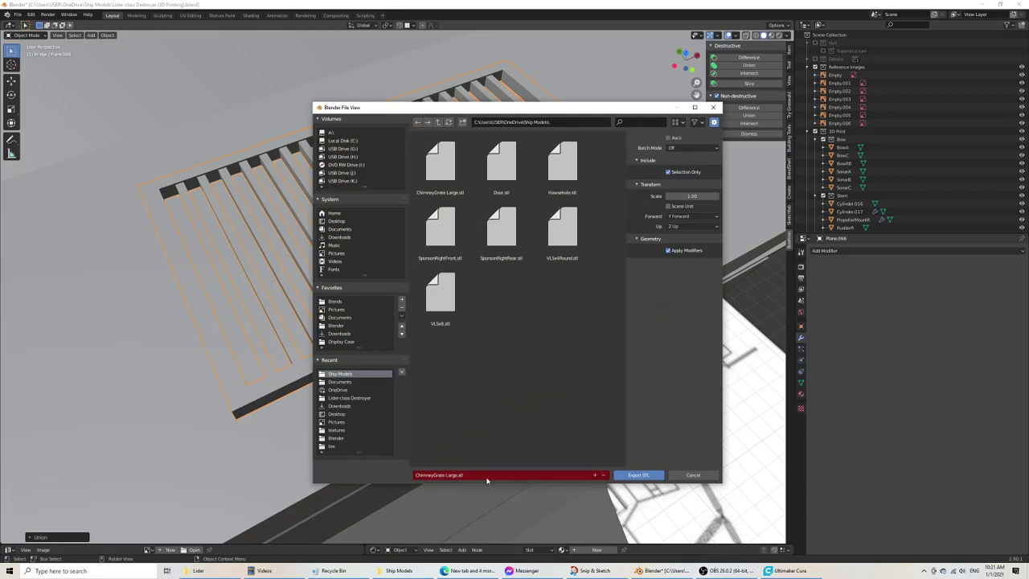
click(639, 475)
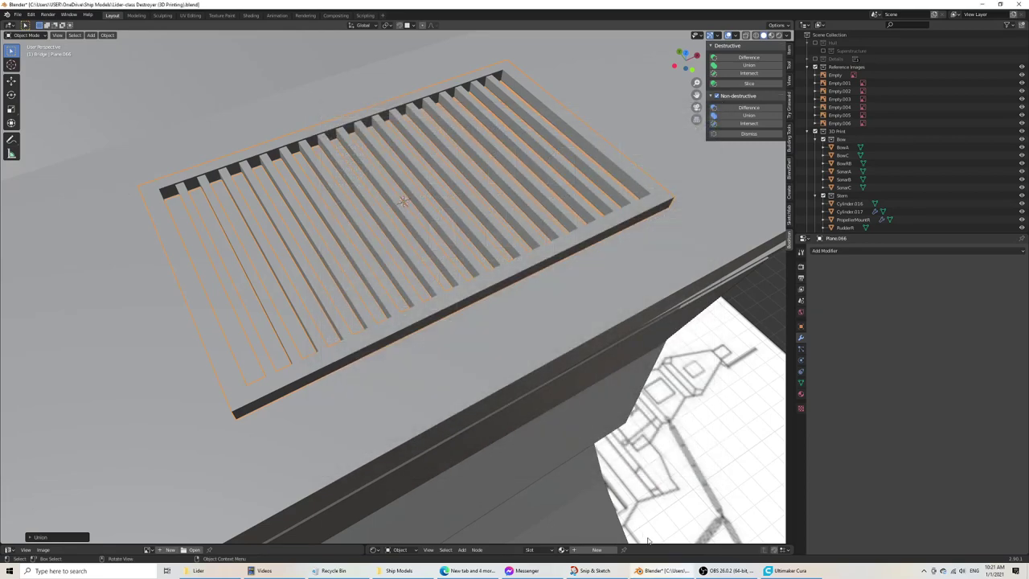
Step: Switch to Cura and delete the old grate model from the build plate
click(784, 571)
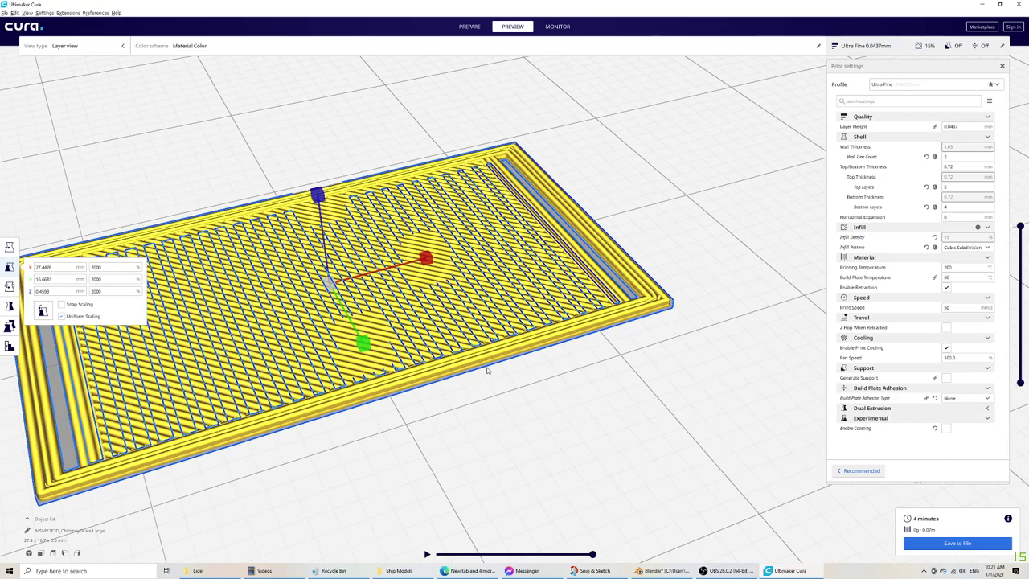
key(Delete)
scroll(479, 345, down, 10)
right_drag(541, 383, 511, 374)
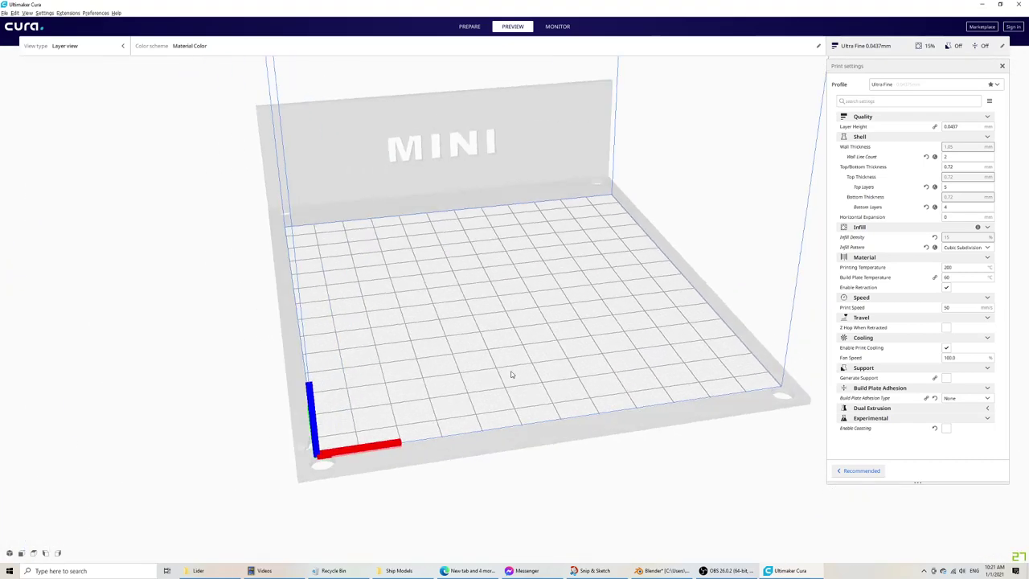
Step: Load the re-exported ChimneyGrate Large.stl from the Ship Models folder onto the empty build plate
click(195, 571)
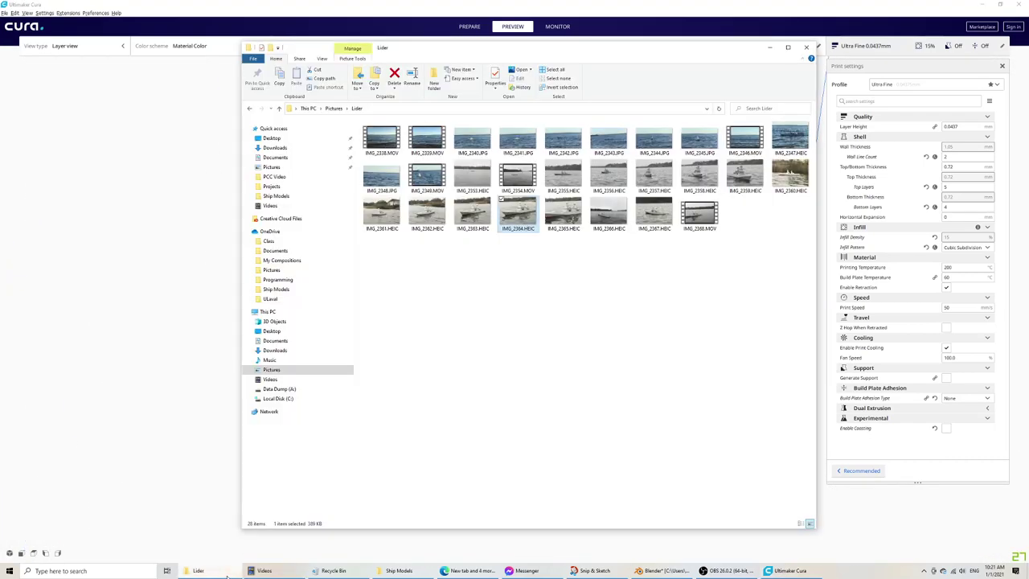
click(806, 47)
click(335, 571)
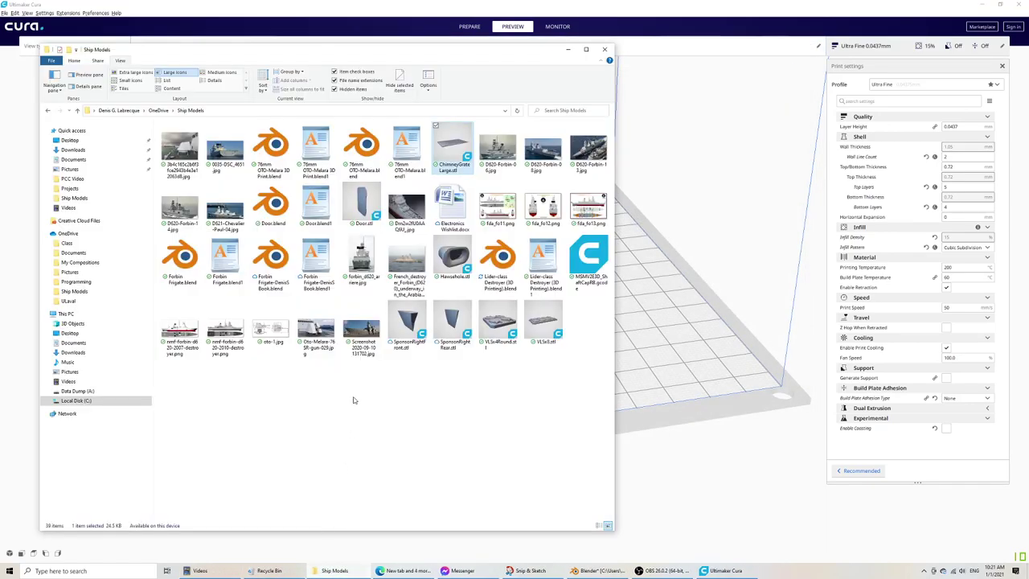
drag(443, 143, 656, 297)
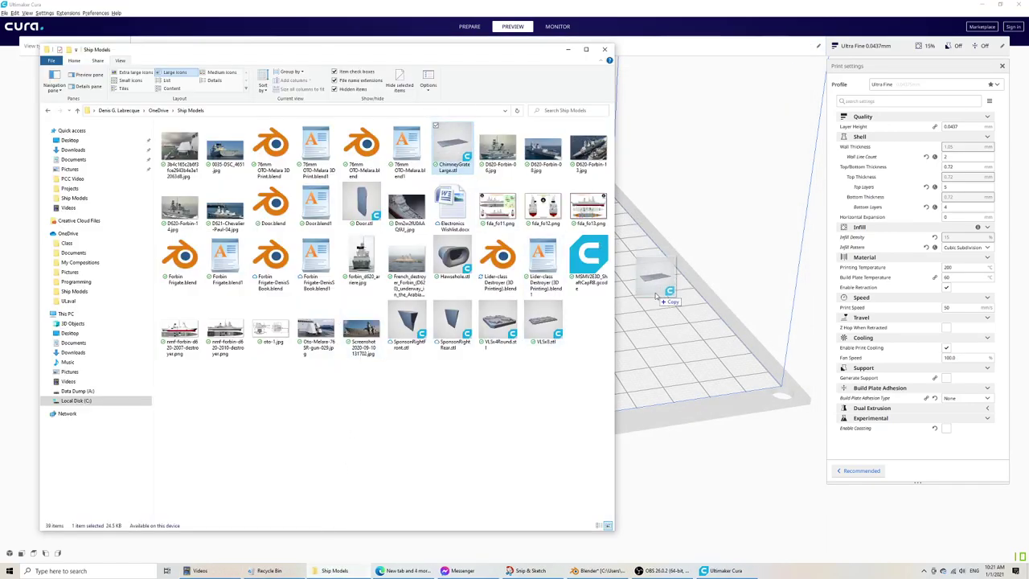
click(567, 49)
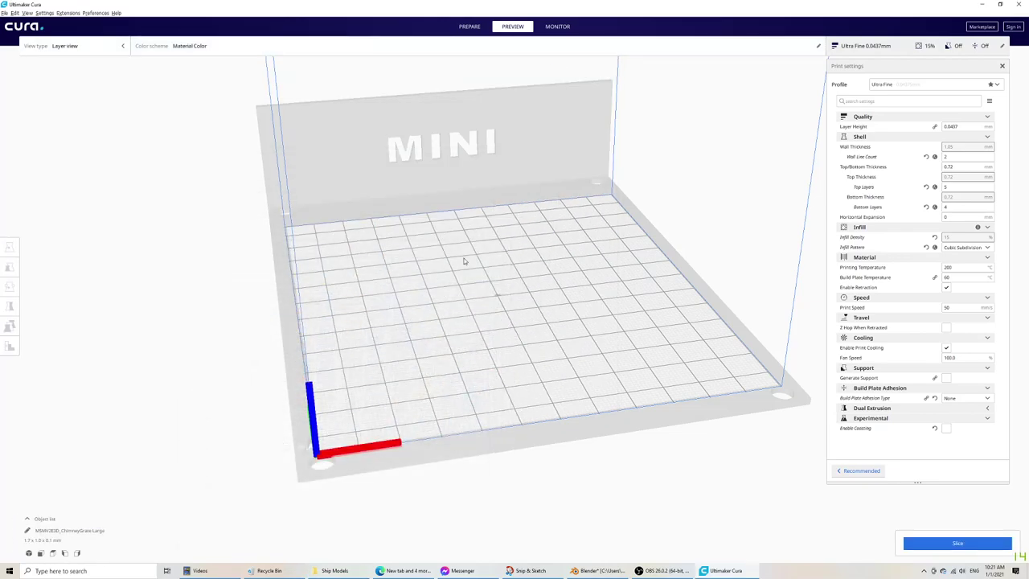
Step: Select the tiny grate on the build plate and scale it uniformly to 1000%
scroll(490, 306, up, 5)
scroll(490, 306, up, 5)
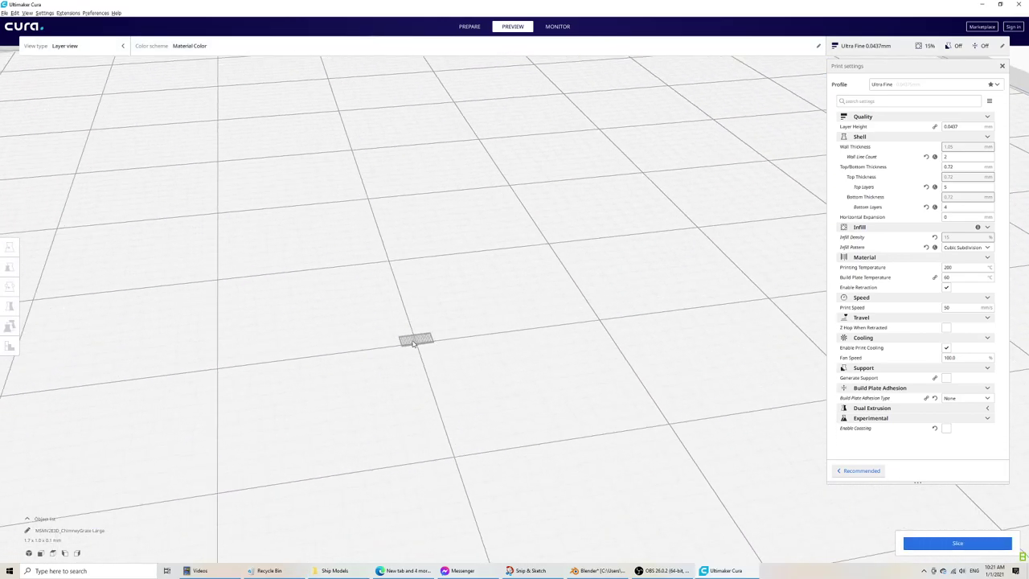
click(415, 341)
click(107, 268)
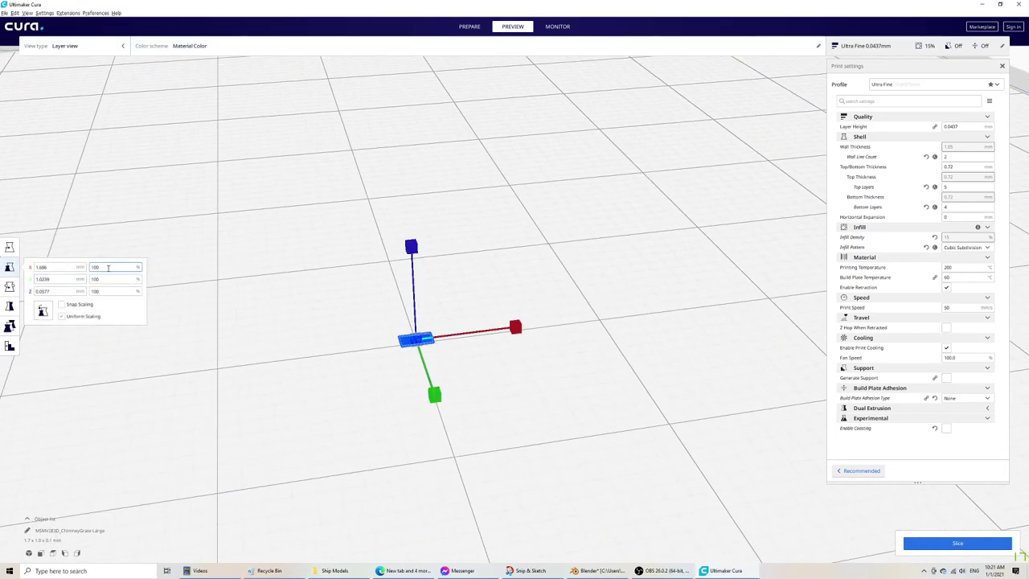
key(Return)
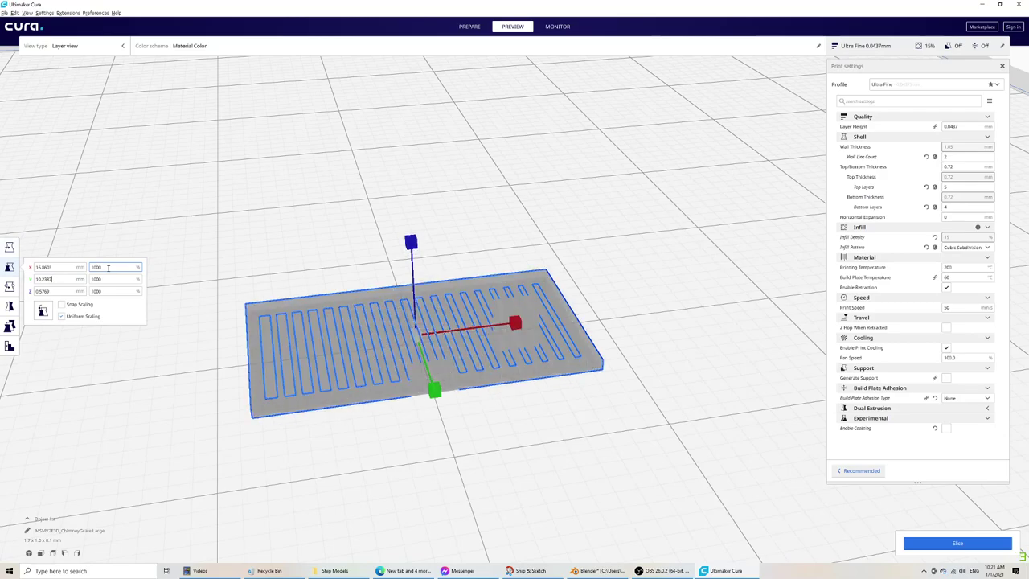
Step: Slice the enlarged grate with the Ultra Fine profile and bring up its layer preview
scroll(292, 288, down, 5)
scroll(301, 297, up, 3)
click(470, 26)
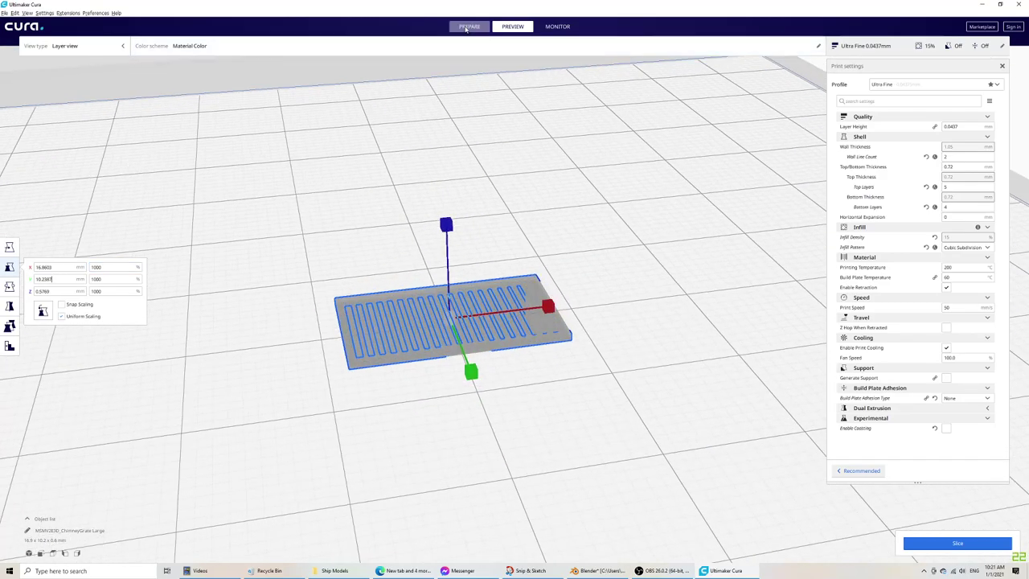
scroll(489, 429, up, 5)
right_drag(562, 403, 455, 440)
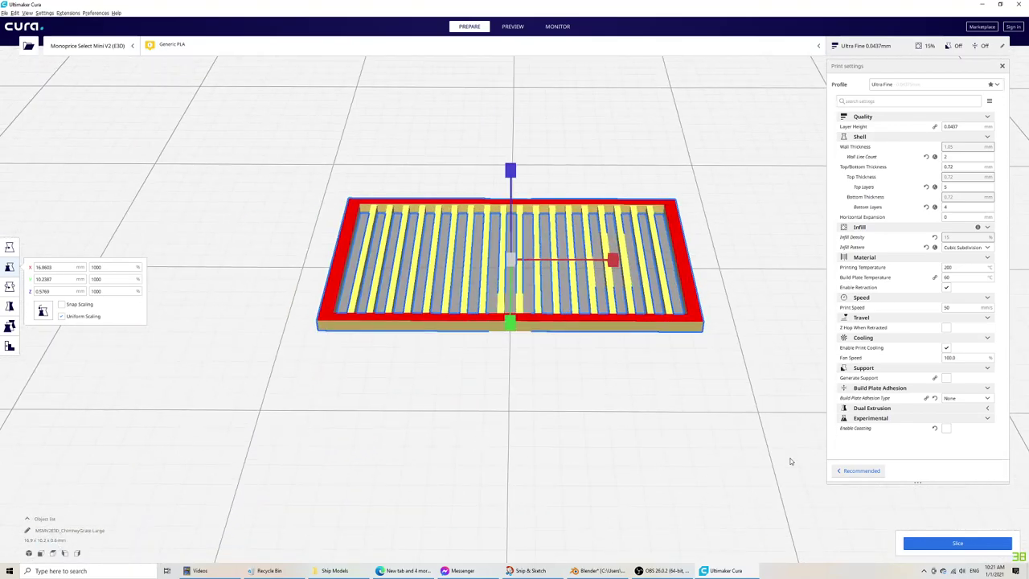
click(964, 546)
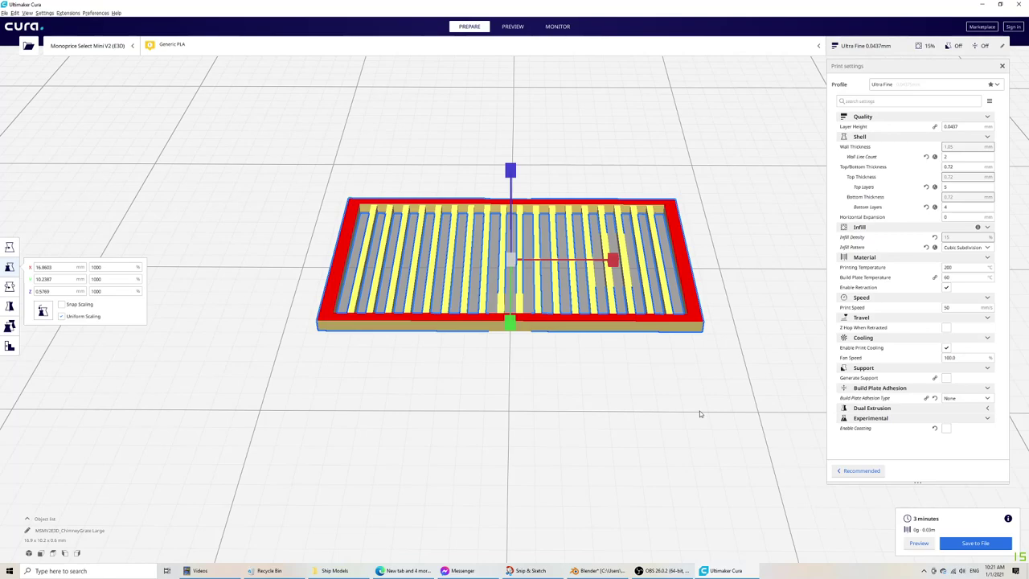
click(918, 542)
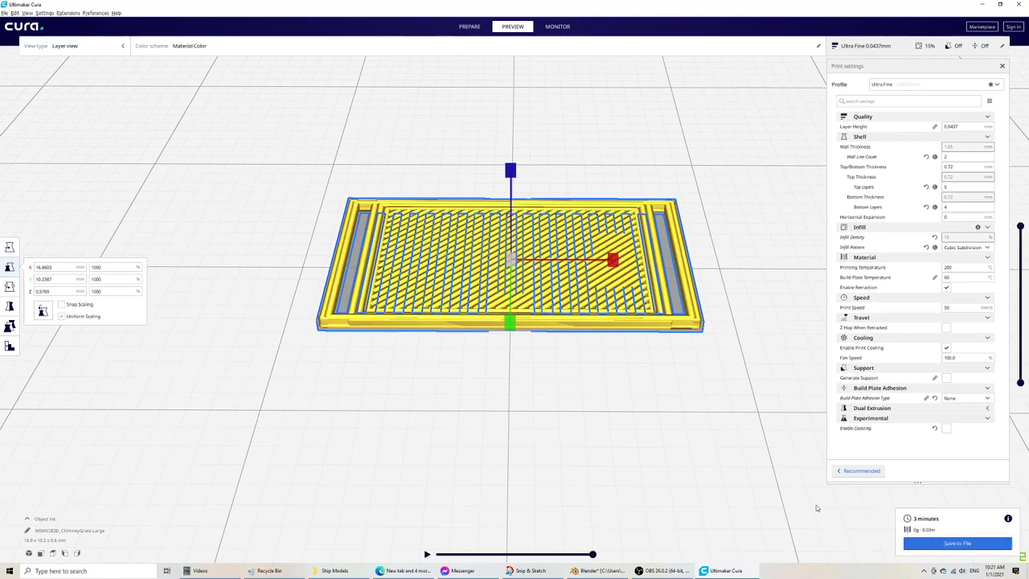
Step: Examine the sliced grate's layers from several angles, checking how the grille bars and openings inside the frame would print
scroll(450, 317, up, 8)
scroll(438, 333, down, 4)
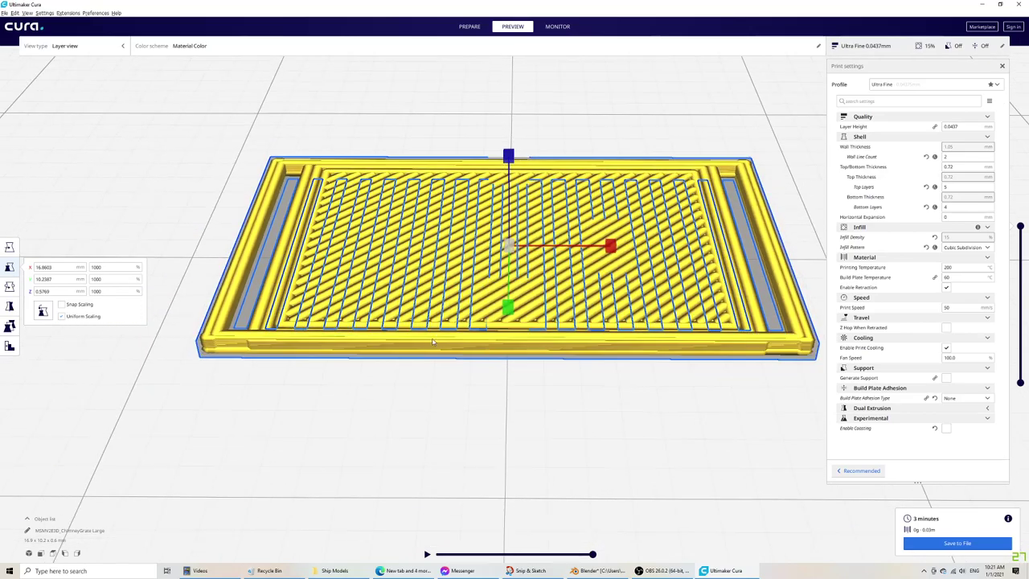
right_drag(426, 368, 473, 364)
mouse_move(473, 368)
middle_down()
mouse_move(571, 338)
mouse_move(539, 359)
mouse_move(475, 362)
middle_up()
scroll(399, 350, up, 1)
scroll(388, 349, down, 1)
right_drag(510, 391, 479, 393)
right_drag(542, 364, 527, 370)
scroll(527, 369, up, 2)
right_drag(587, 424, 515, 447)
middle_drag(514, 447, 553, 334)
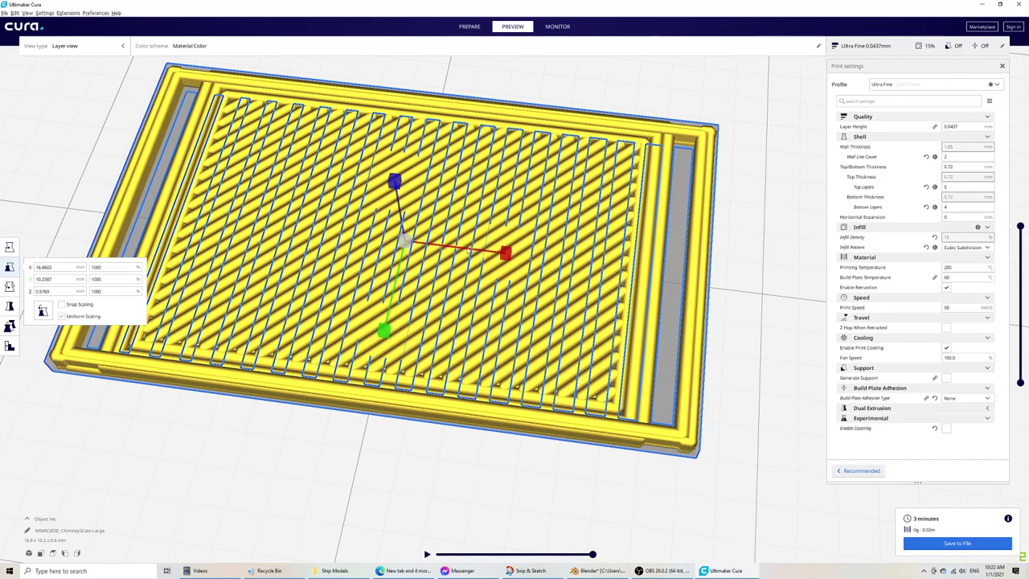
right_drag(306, 329, 351, 315)
middle_drag(352, 315, 393, 291)
scroll(393, 293, down, 5)
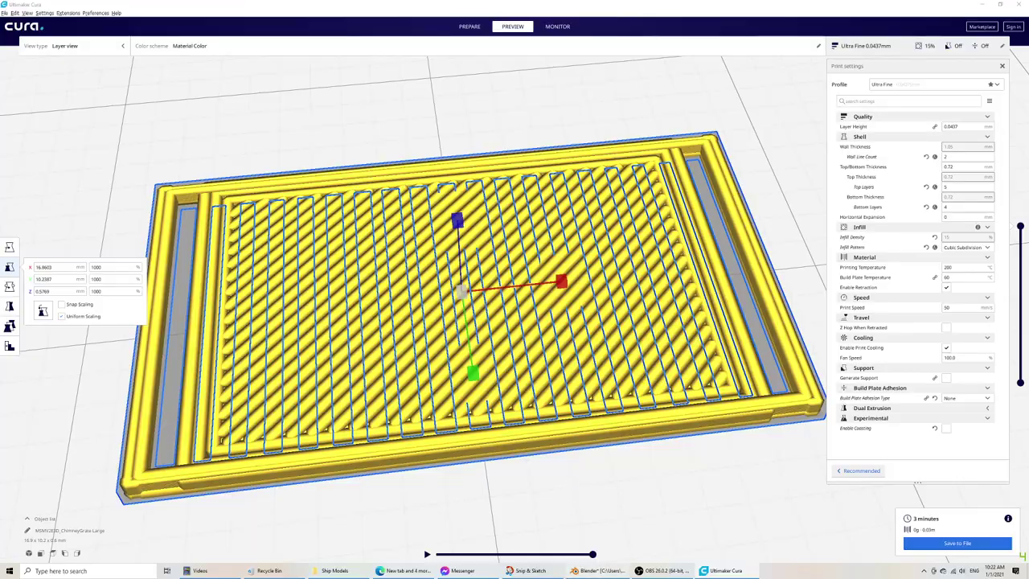
Step: Switch to Blender, undo the Boolean Union of the grille bars with the vent frame, and select the frame
key(alt+Tab)
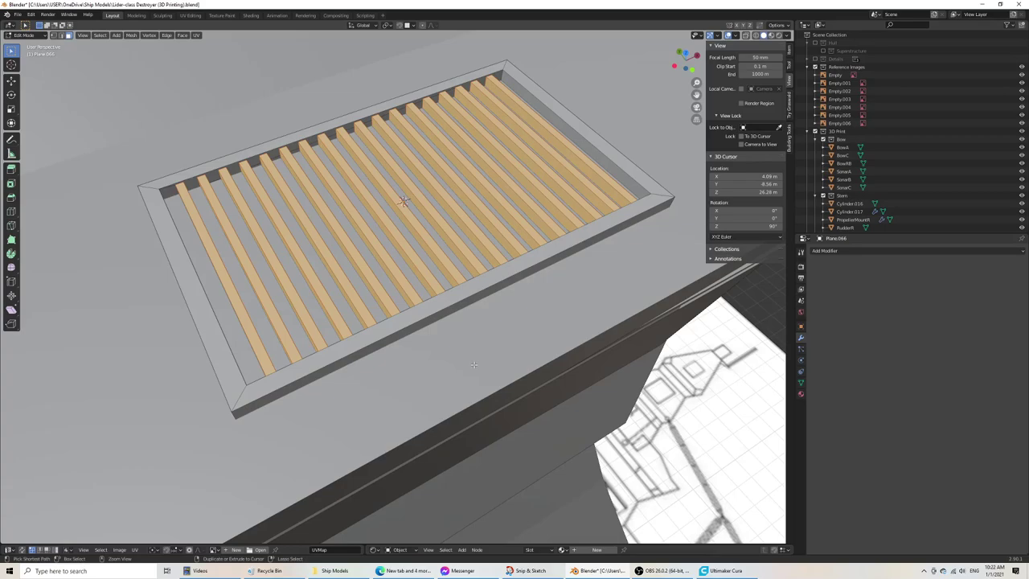
key(Tab)
key(Tab)
key(Tab)
key(Tab)
key(Tab)
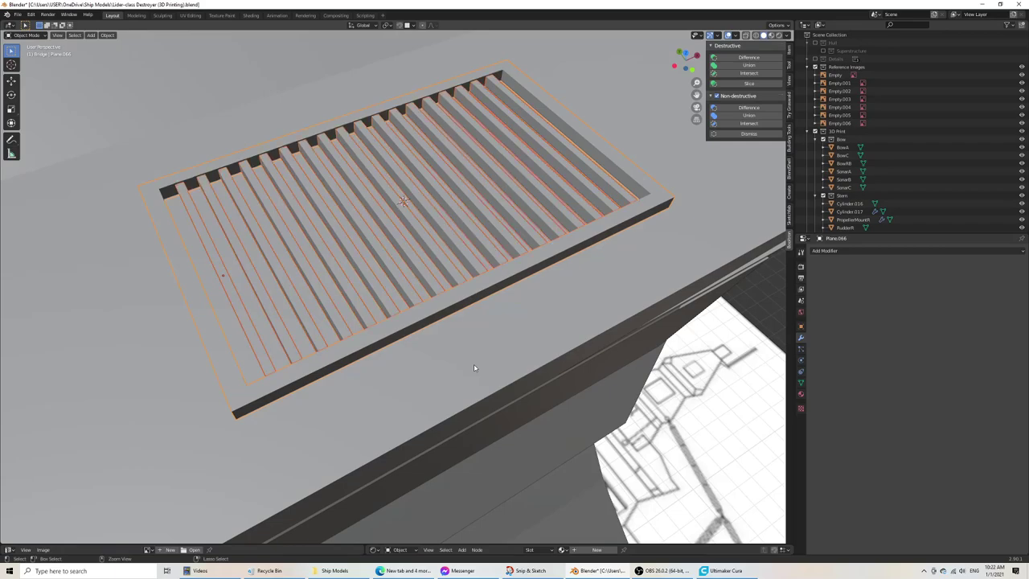
click(266, 302)
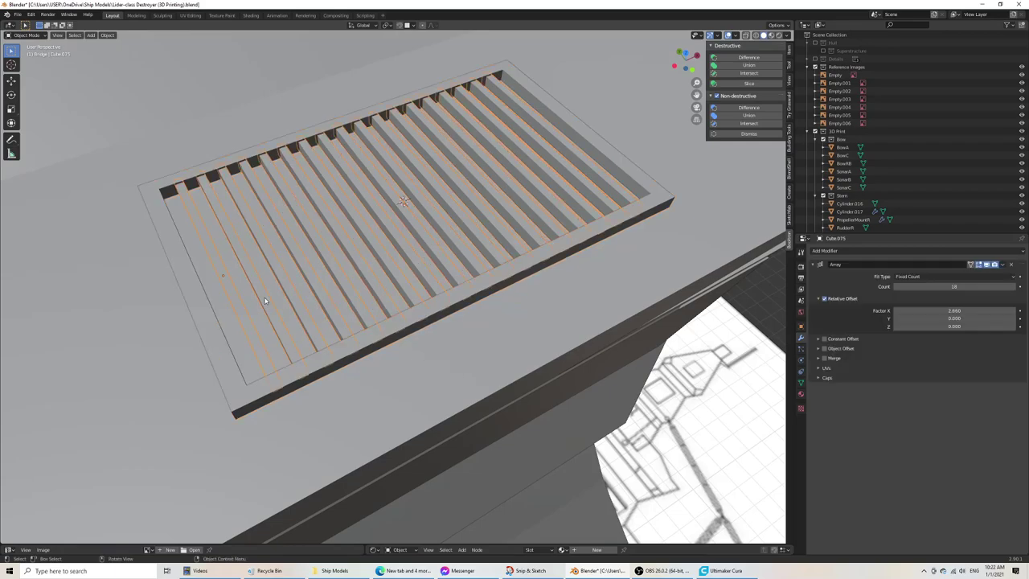
click(186, 295)
scroll(346, 361, down, 3)
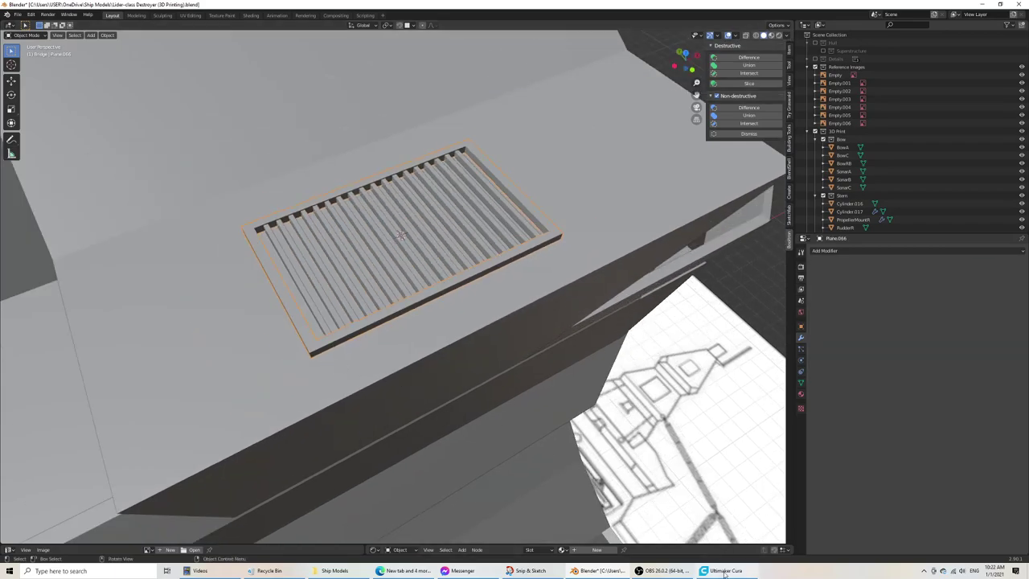
click(678, 574)
click(675, 573)
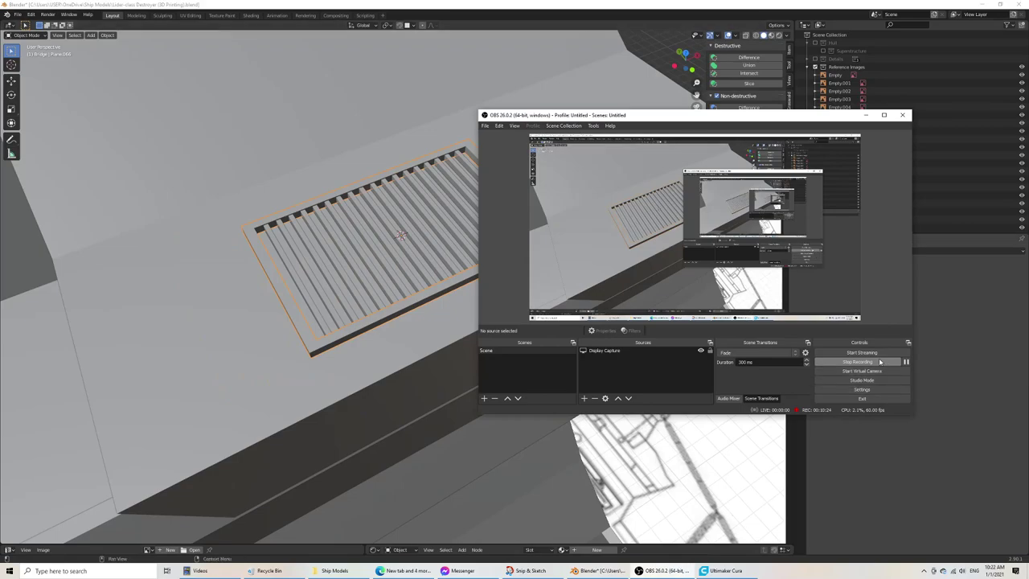
click(906, 361)
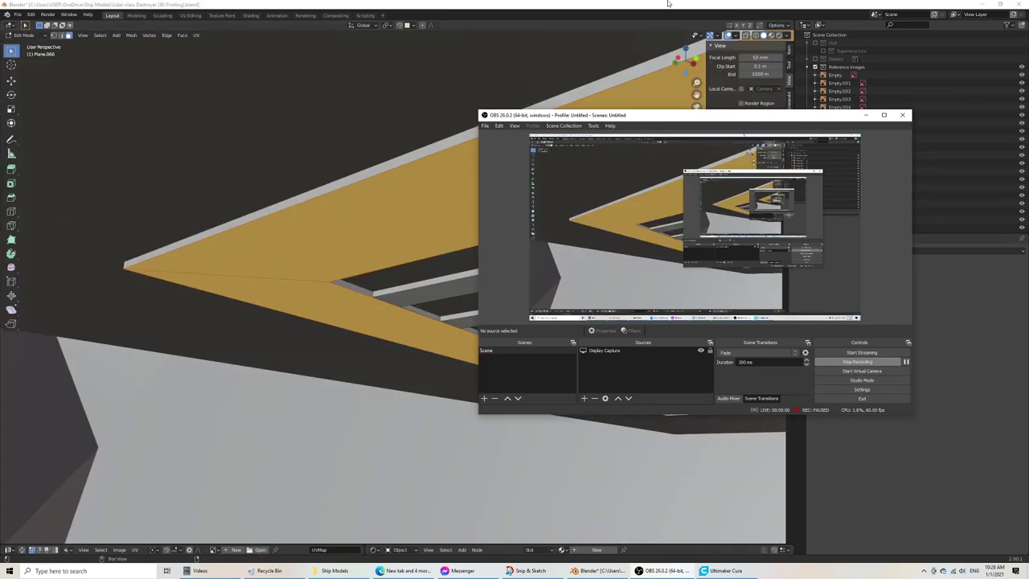
click(651, 3)
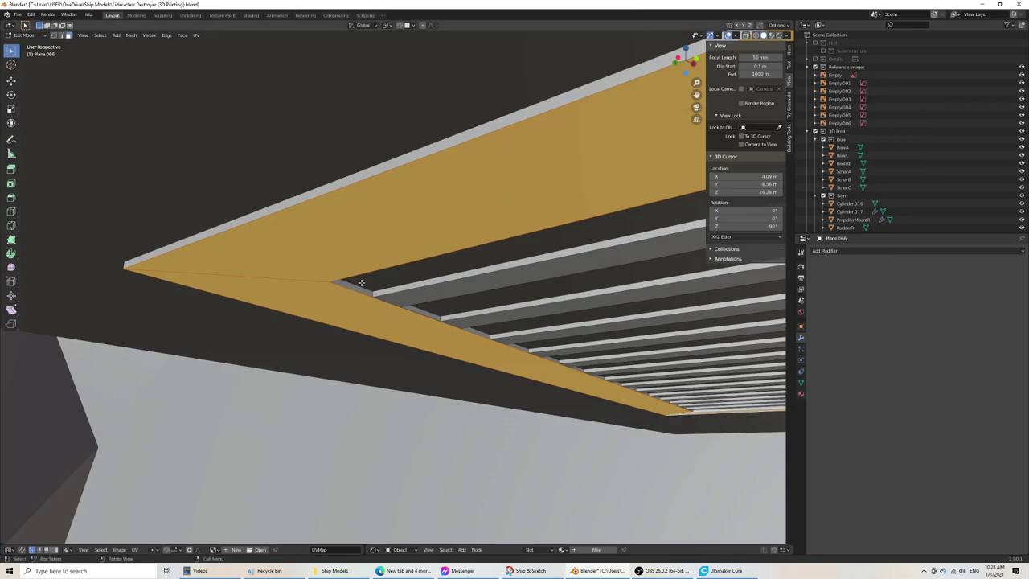
Step: Enable snapping, move the frame's selected underside faces along Z to align with the bars' undersides, and save the file
scroll(366, 345, up, 5)
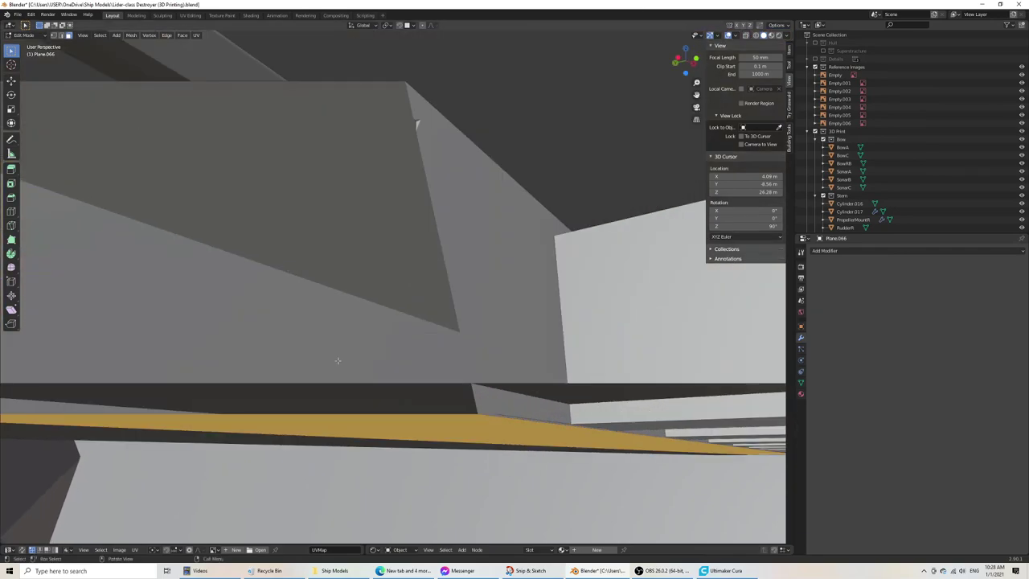
middle_drag(337, 360, 304, 361)
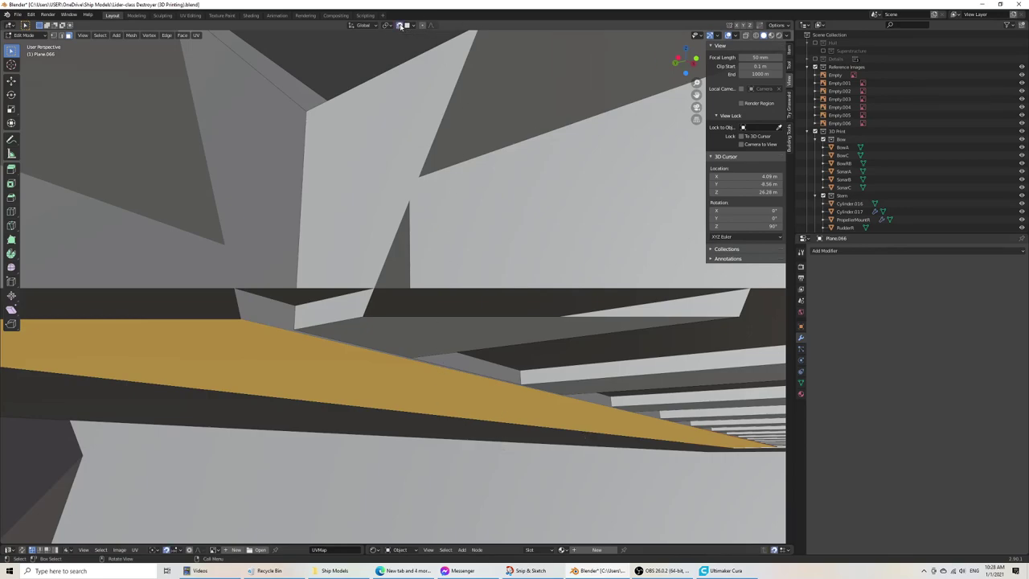
click(400, 25)
click(409, 25)
key(g)
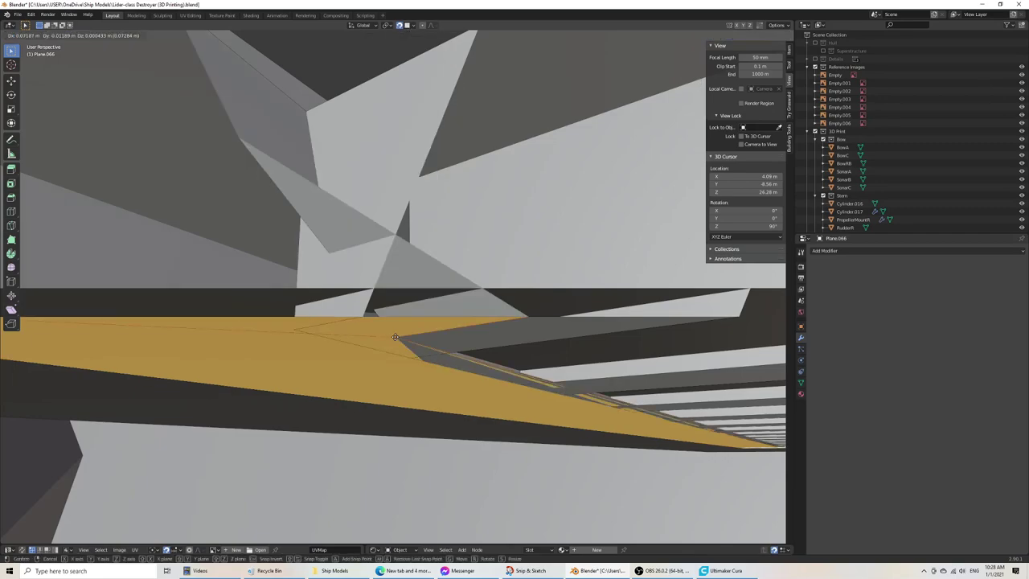
key(z)
click(394, 336)
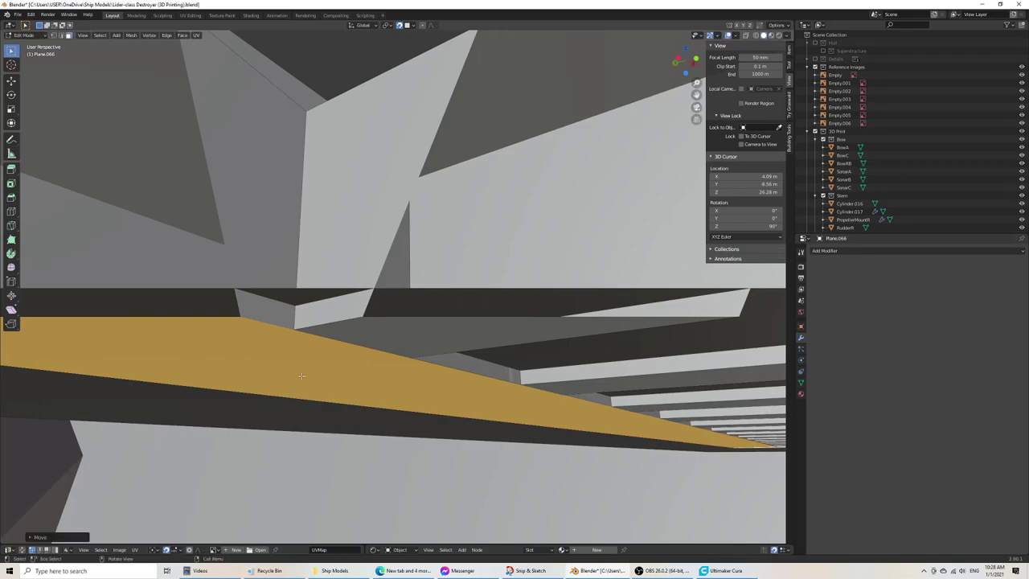
key(ctrl+s)
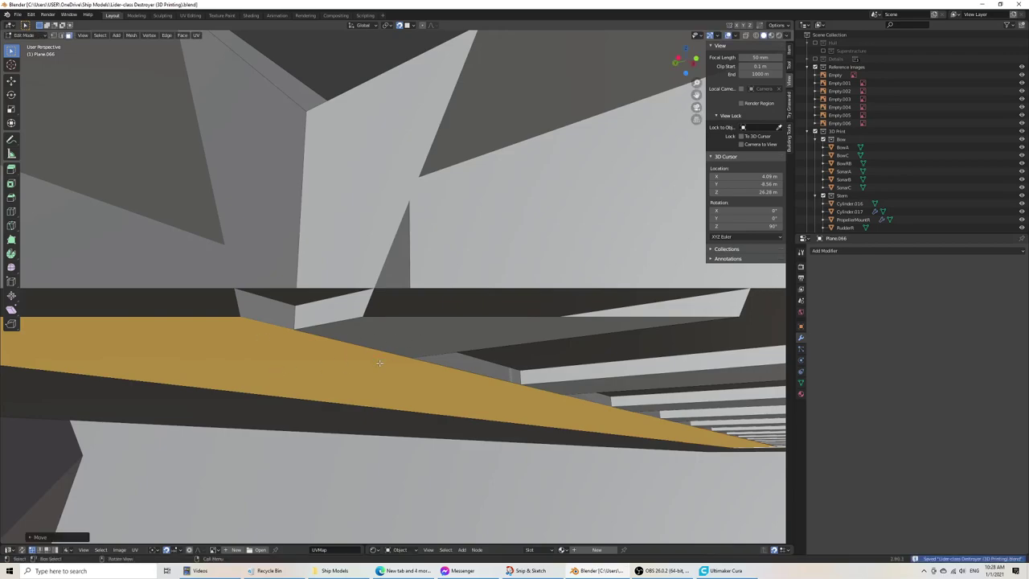
Step: Switch to Cura and examine the layer preview of the revised grate at 2000% scale, checking the bars and frame
click(727, 567)
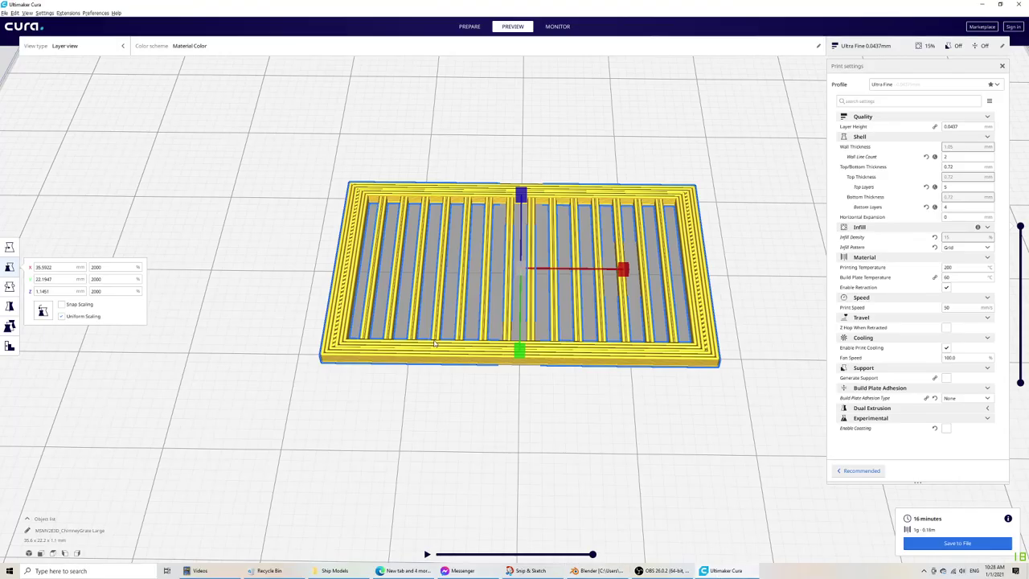
scroll(429, 368, up, 5)
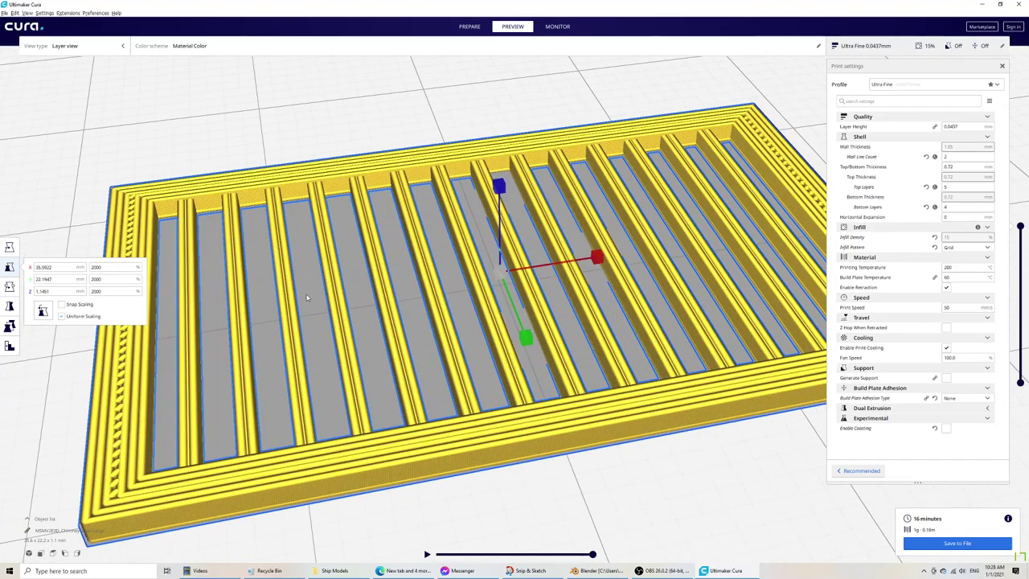
scroll(406, 171, down, 5)
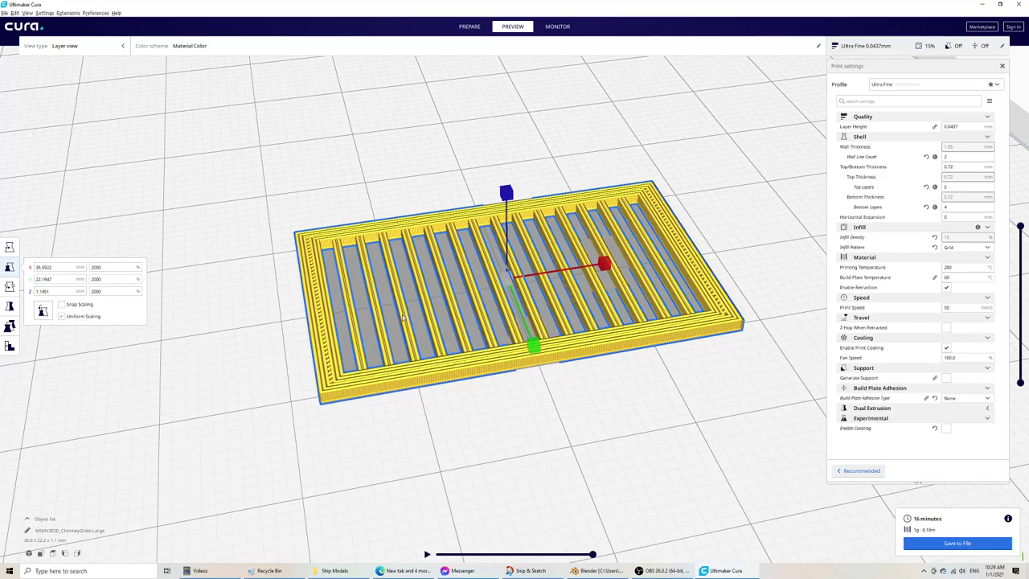
right_drag(367, 380, 493, 391)
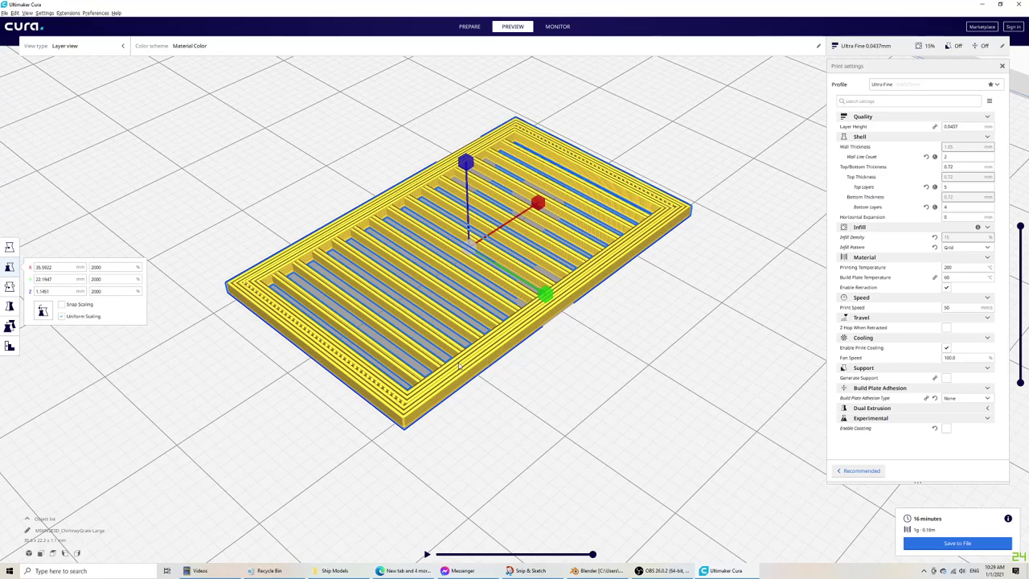
right_drag(460, 366, 345, 409)
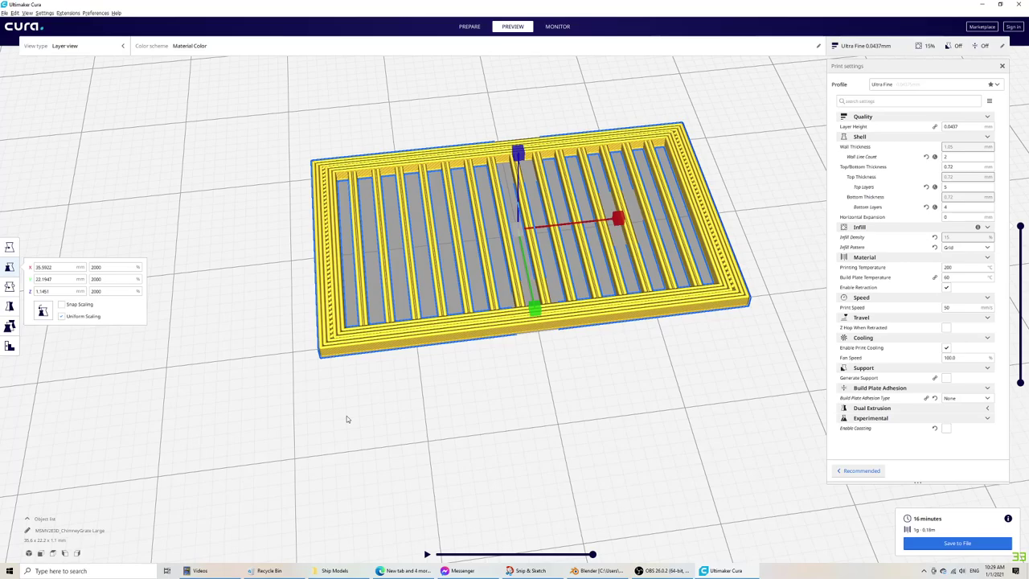
right_drag(351, 422, 304, 423)
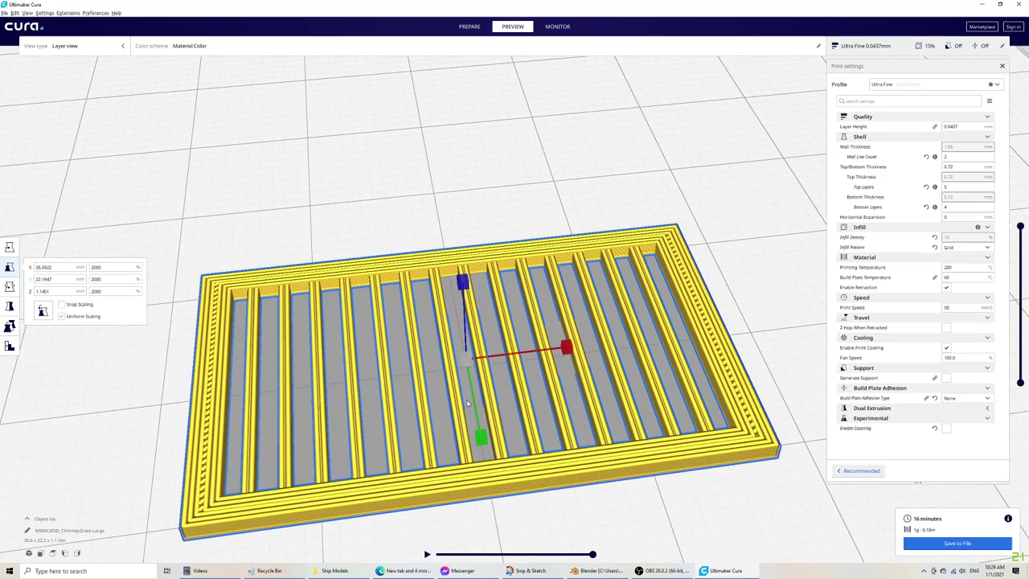
scroll(467, 404, down, 3)
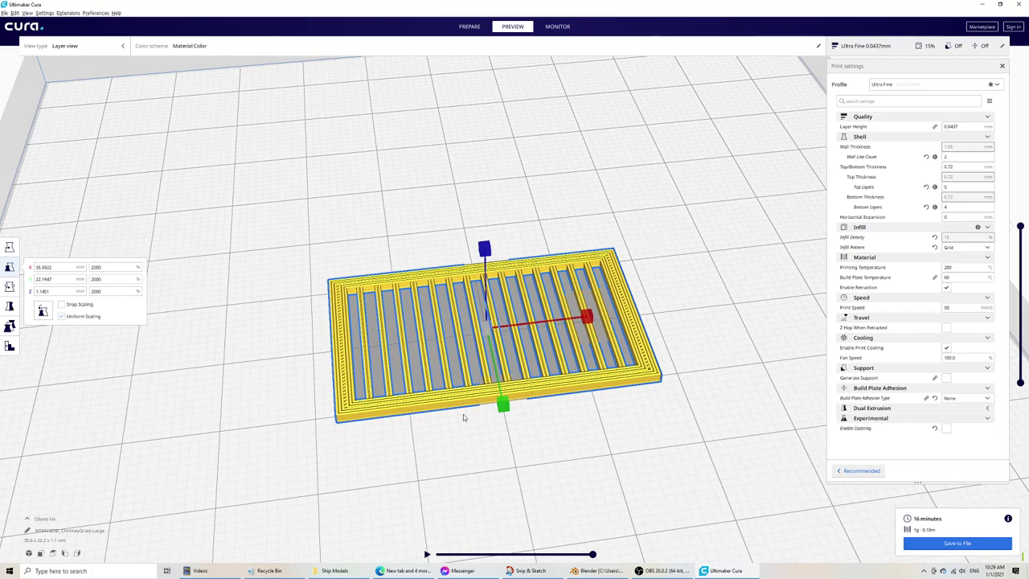
scroll(461, 415, down, 3)
right_drag(461, 416, 429, 395)
scroll(516, 284, up, 3)
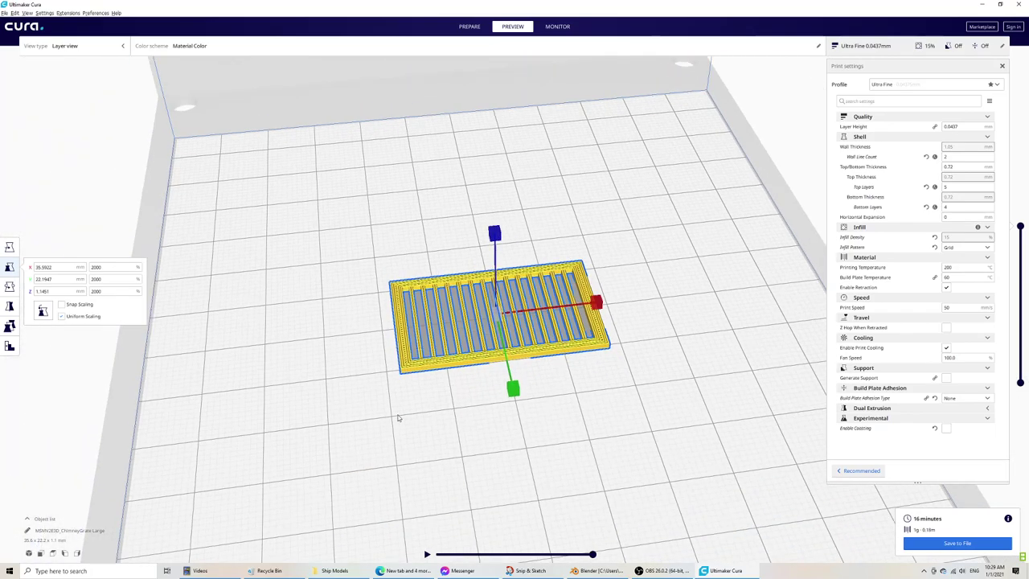
right_drag(399, 416, 468, 427)
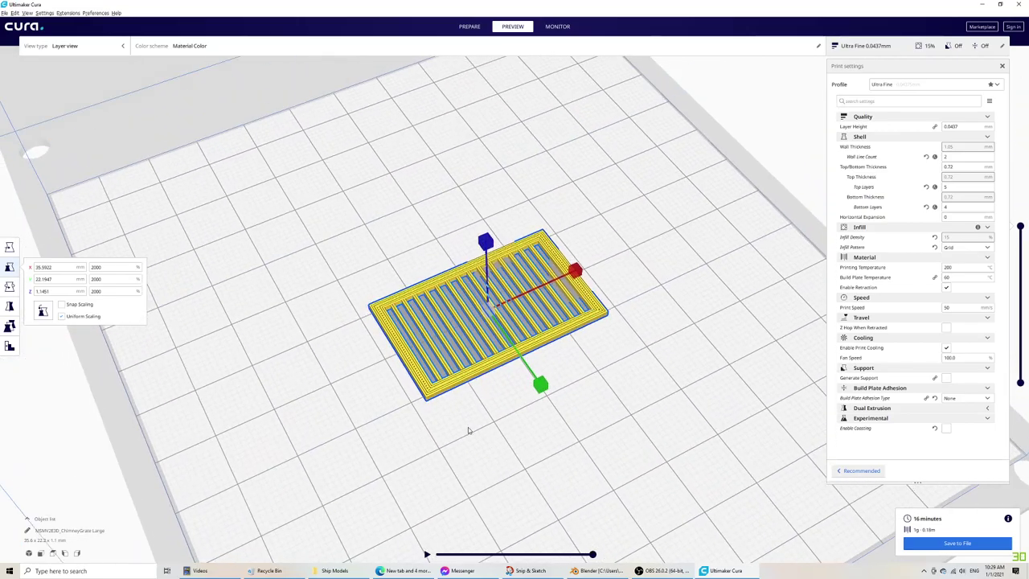
scroll(467, 428, up, 4)
scroll(469, 428, down, 3)
Step: Save the sliced grate as MSMV2E3D_ChimneyGrate Large.gcode in the OneDrive folder
click(959, 545)
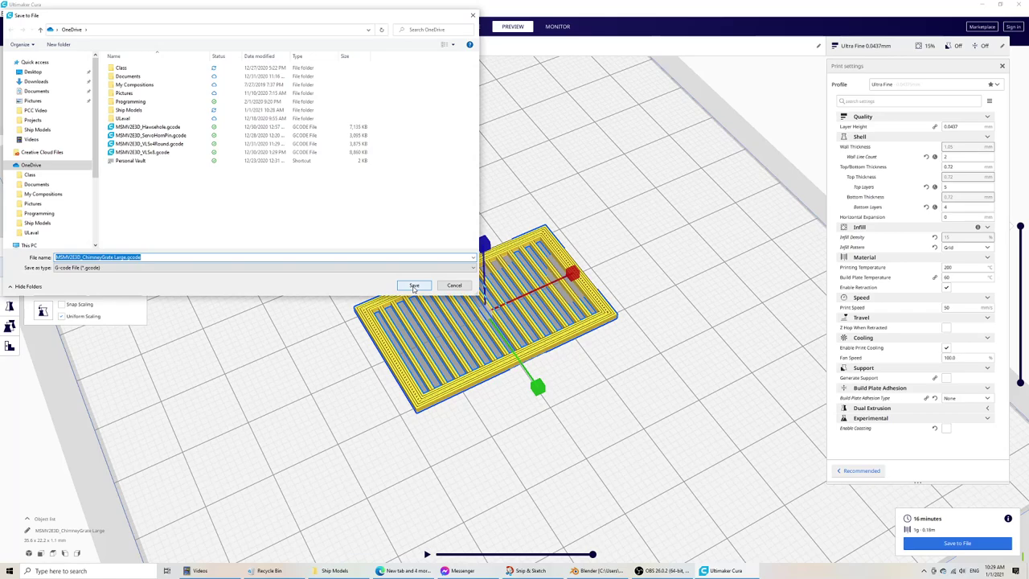
click(414, 286)
click(663, 571)
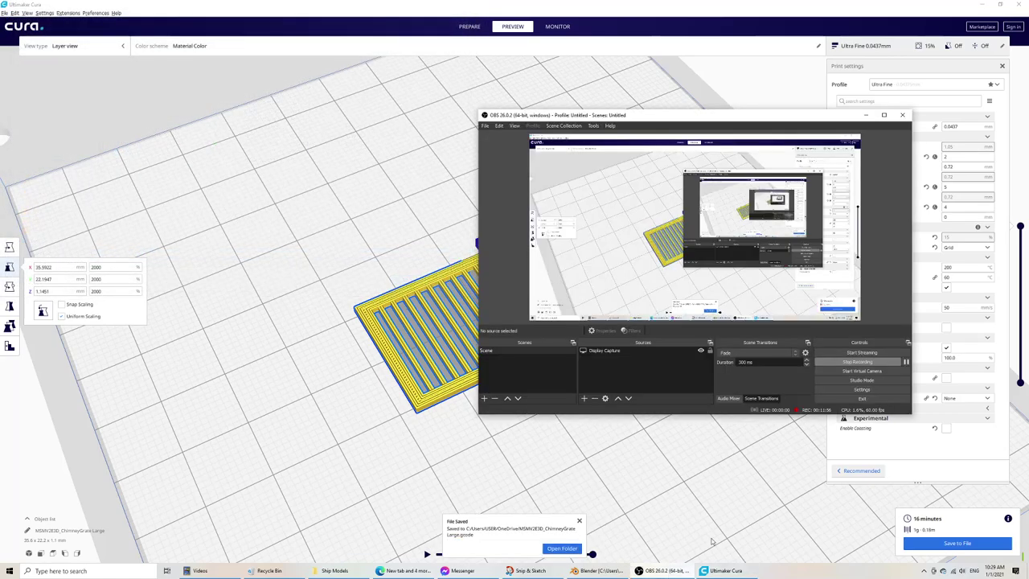